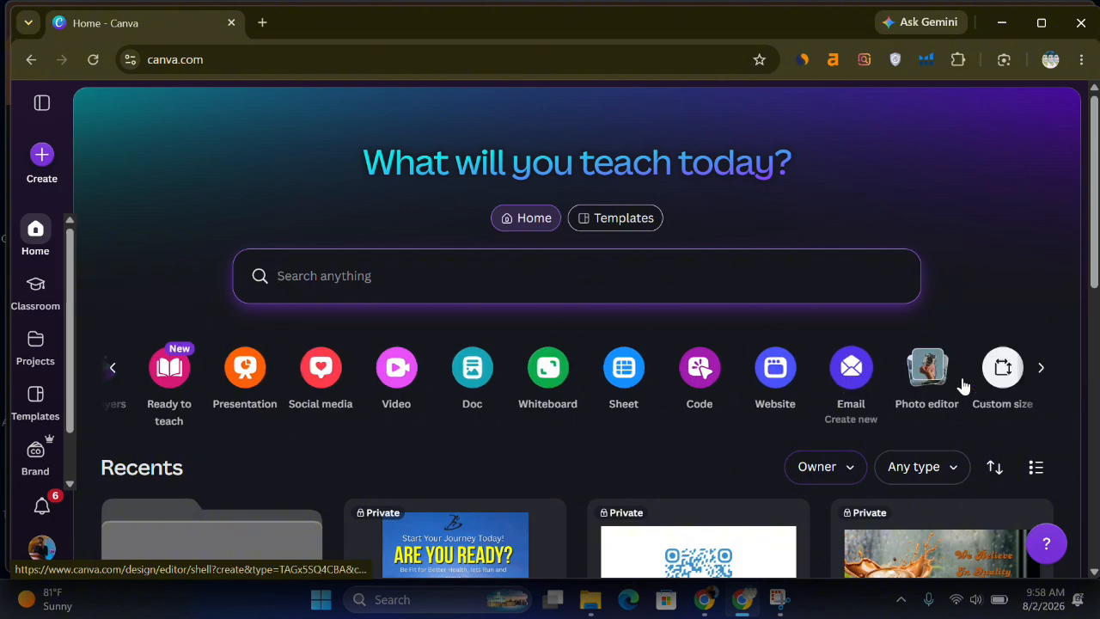
Create a new custom-size design measuring 1080 × 1080 px.
{"action": "left_click", "coordinate": [900, 389]}
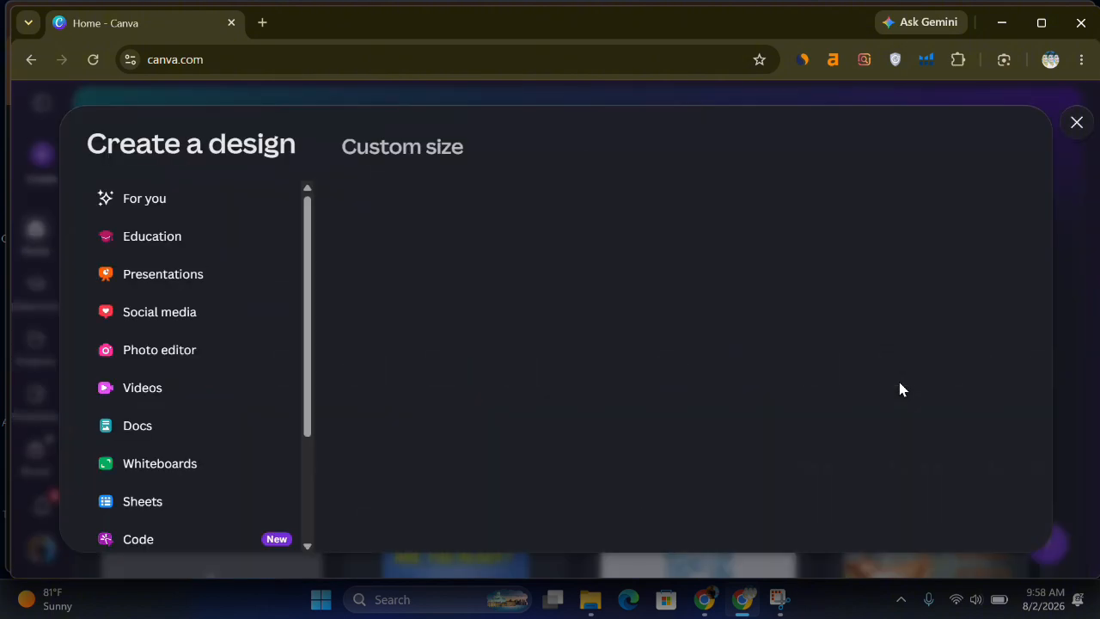
{"action": "left_click", "coordinate": [426, 224]}
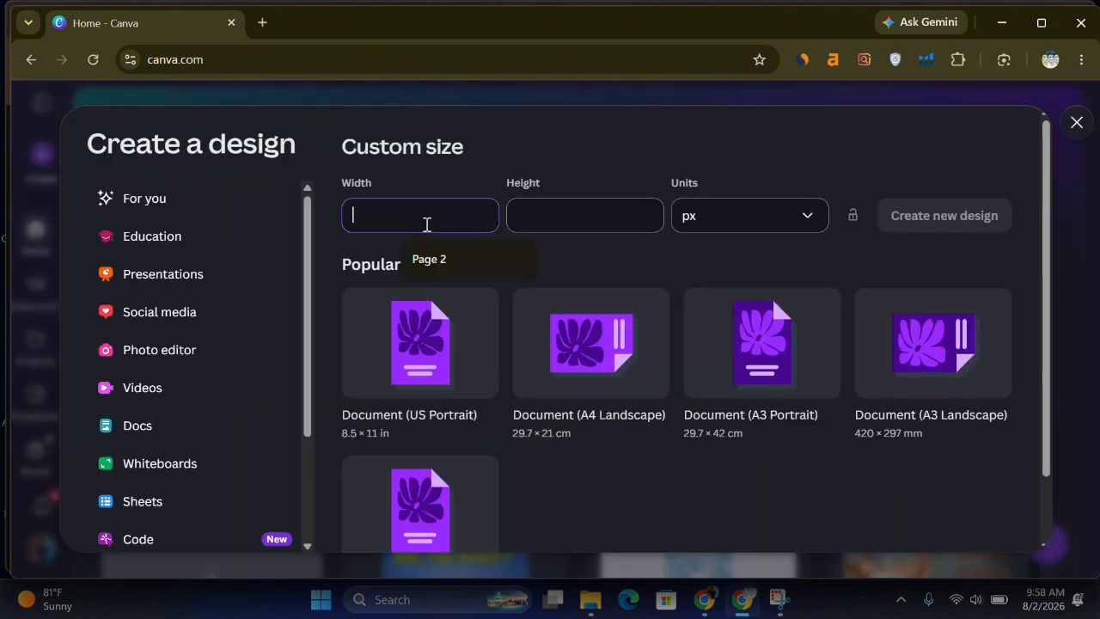
{"action": "type", "text": "1080"}
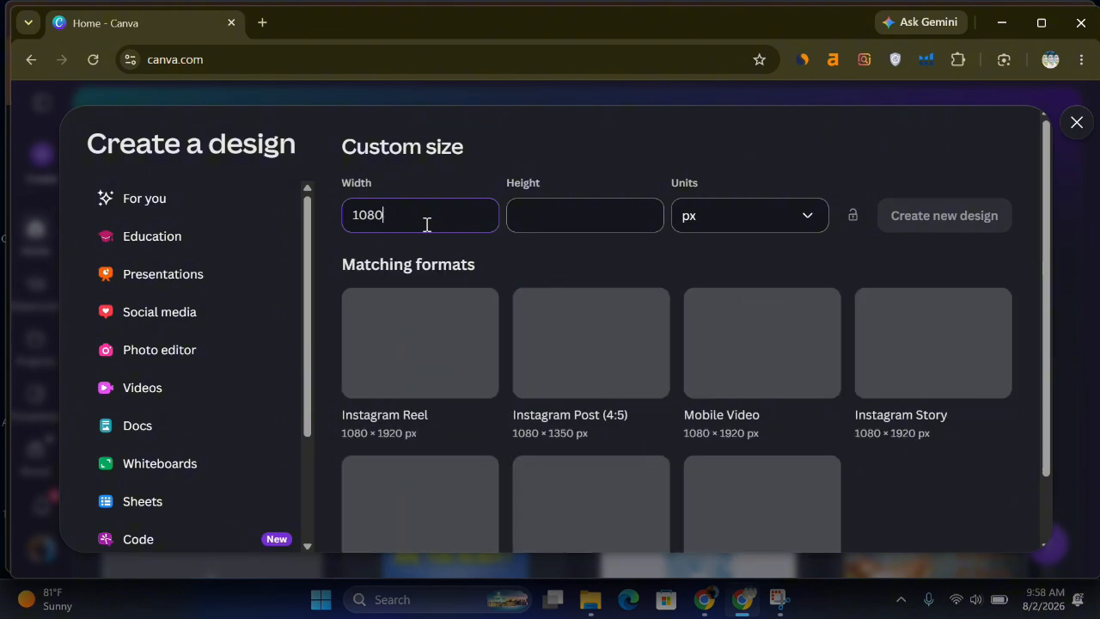
{"action": "left_click", "coordinate": [543, 221]}
{"action": "type", "text": "1080"}
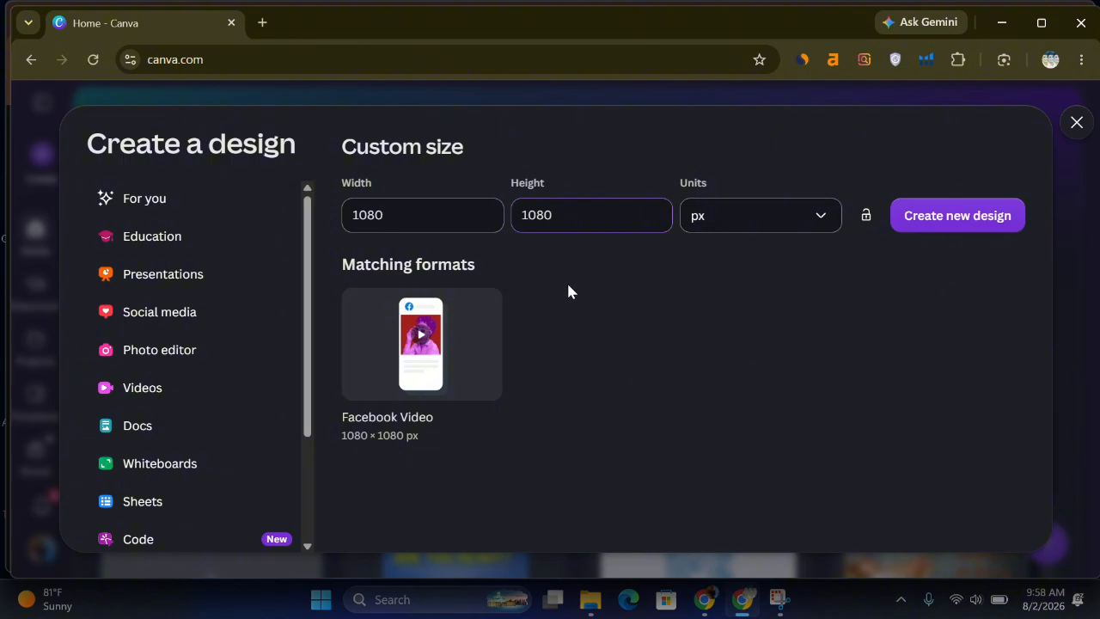
{"action": "left_click", "coordinate": [984, 215]}
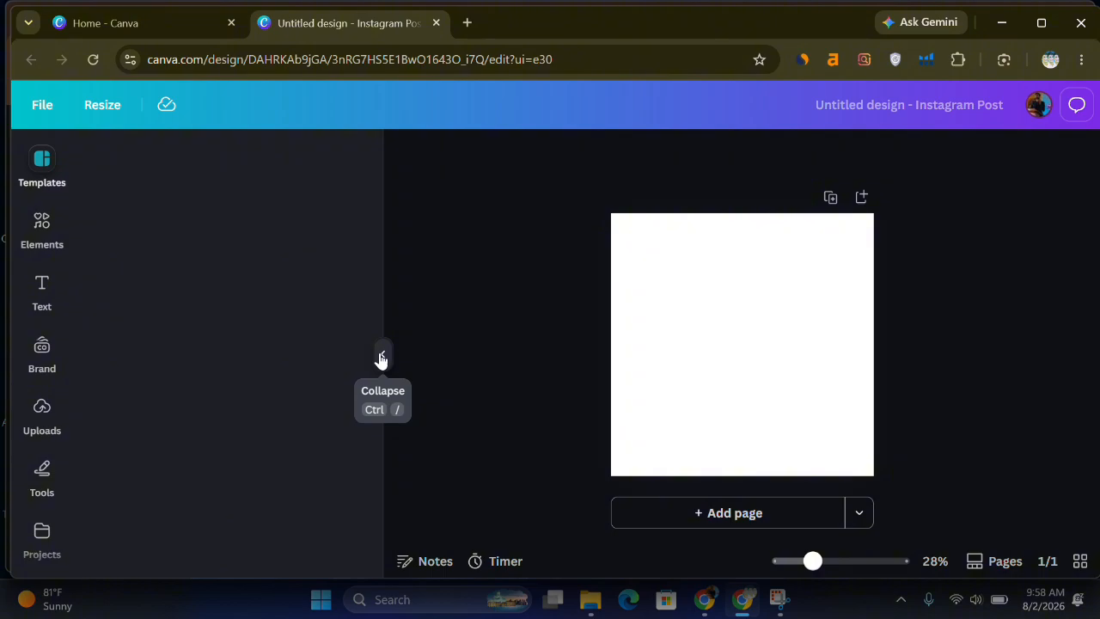
Close the Canva home page and write "Nelson Trading Incorporation" in the search box of a new browser tab.
{"action": "left_click", "coordinate": [231, 24]}
{"action": "left_click", "coordinate": [262, 23]}
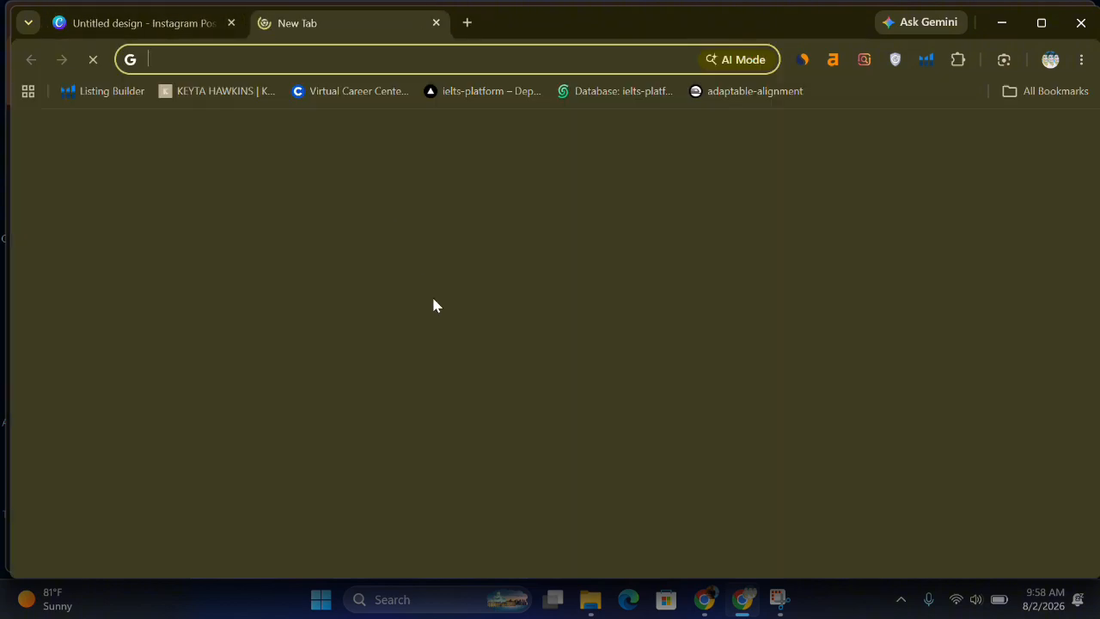
{"action": "left_click", "coordinate": [413, 342]}
{"action": "type", "text": "N"}
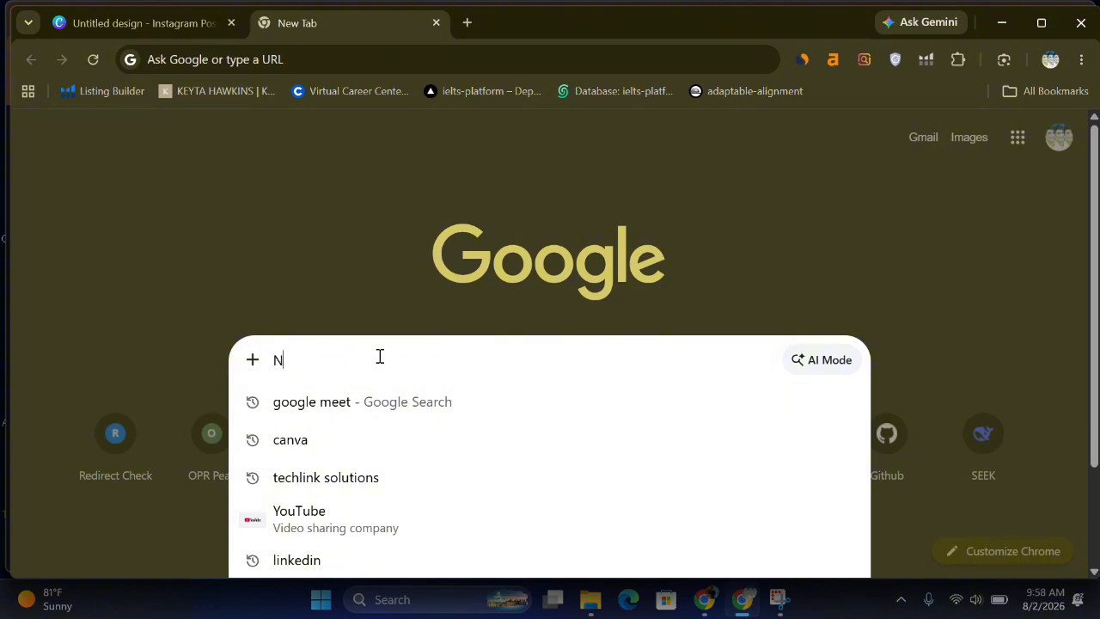
{"action": "type", "text": "elson T"}
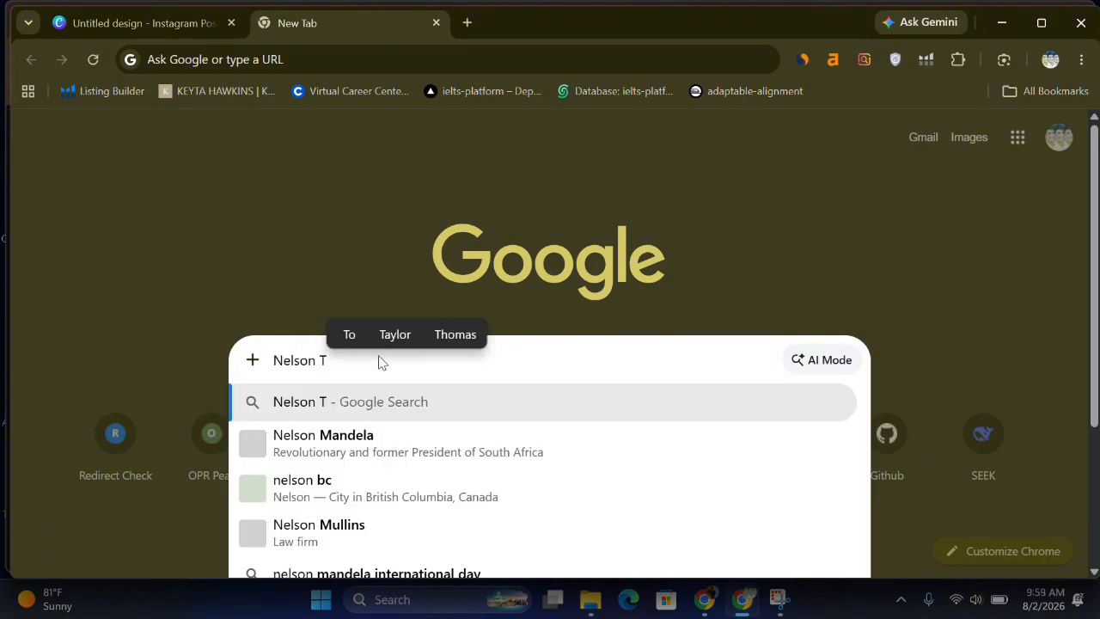
{"action": "type", "text": "rading"}
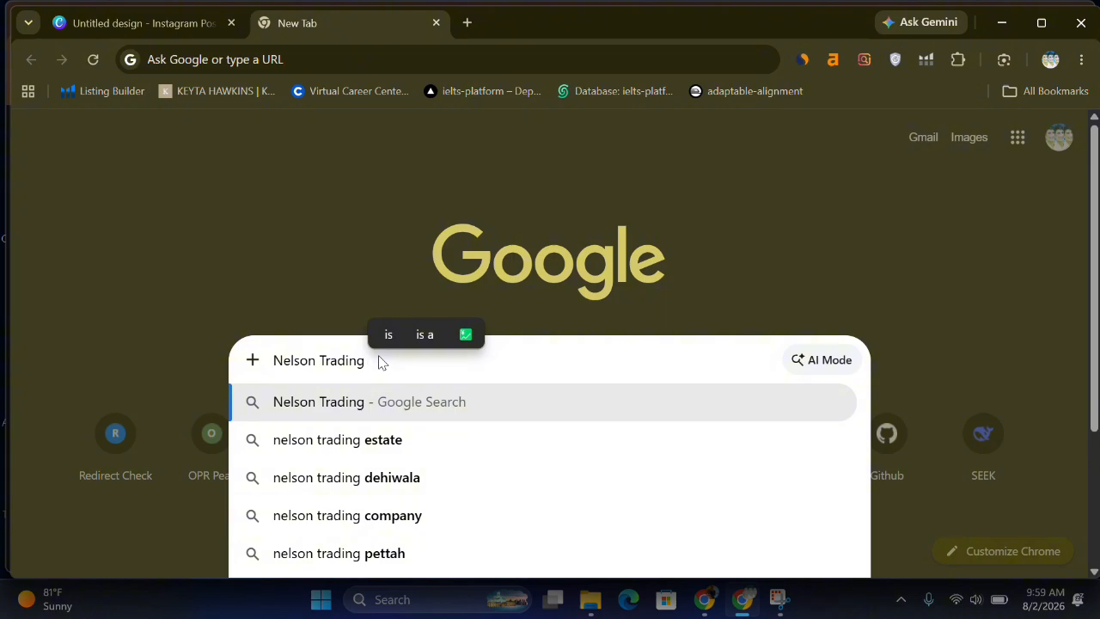
{"action": "type", "text": " Incorporation"}
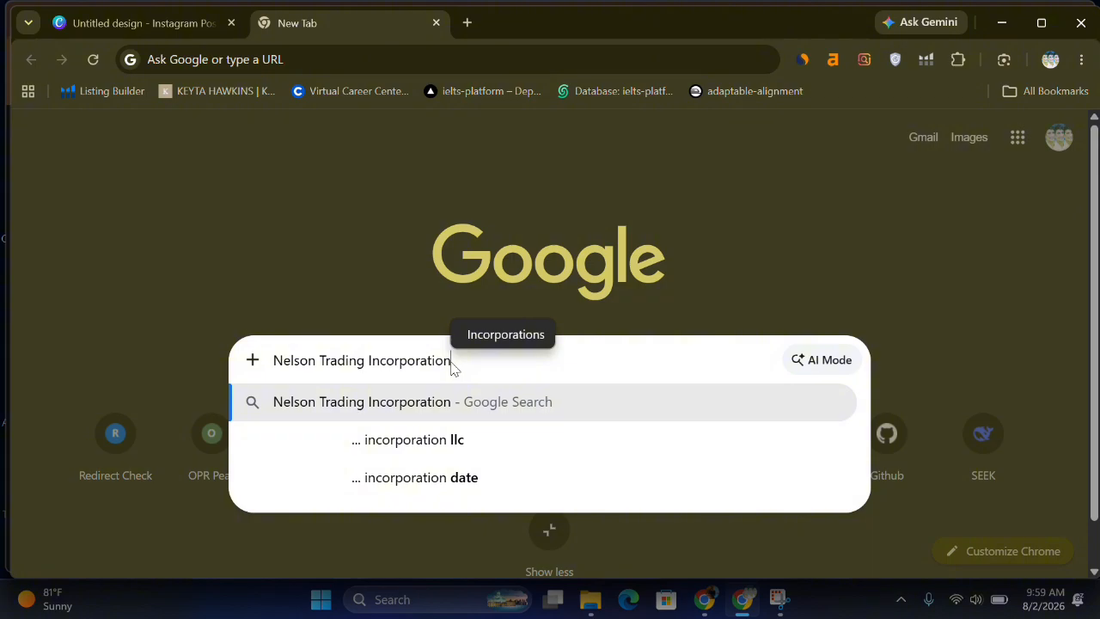
{"action": "triple_click", "coordinate": [332, 361]}
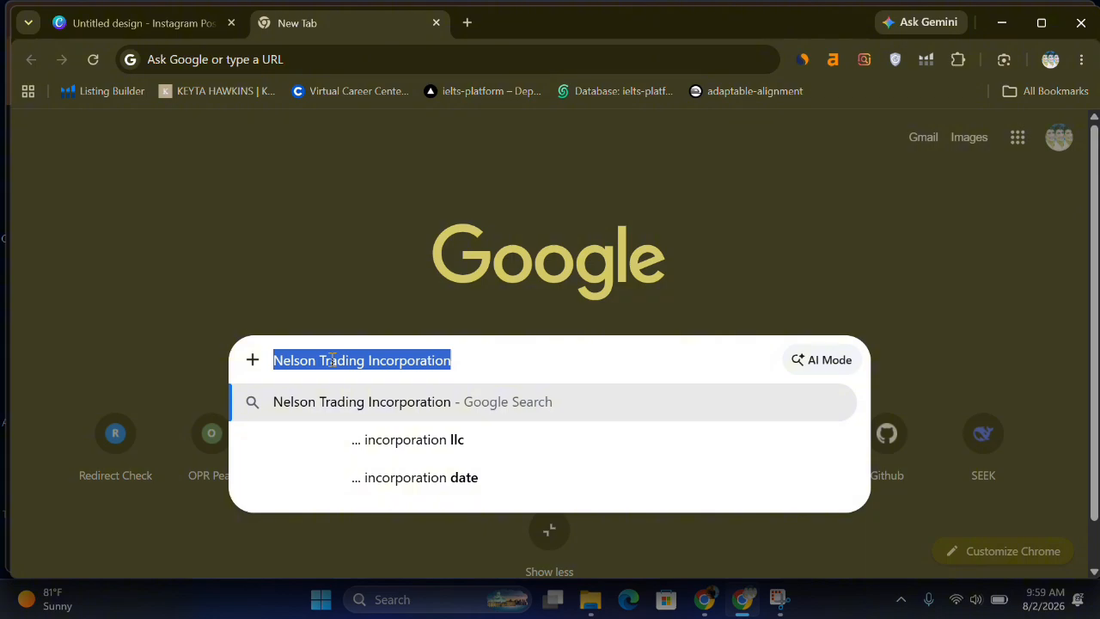
Return to the blank Canva design and search the elements for "Stylish N", limiting the results to graphics.
{"action": "left_click", "coordinate": [121, 26]}
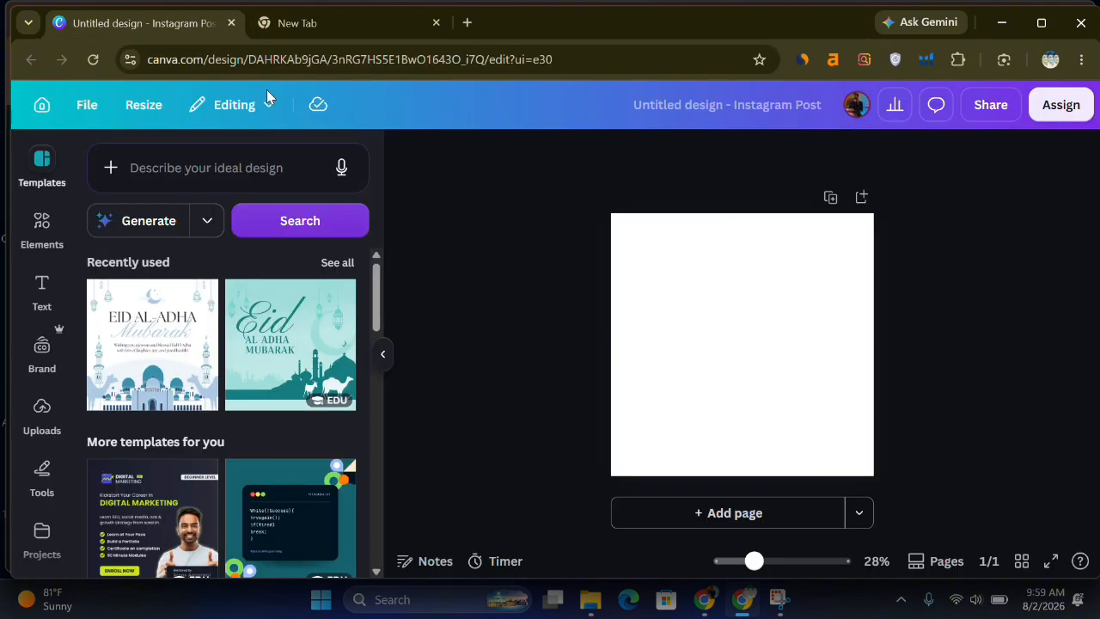
{"action": "left_click", "coordinate": [737, 321]}
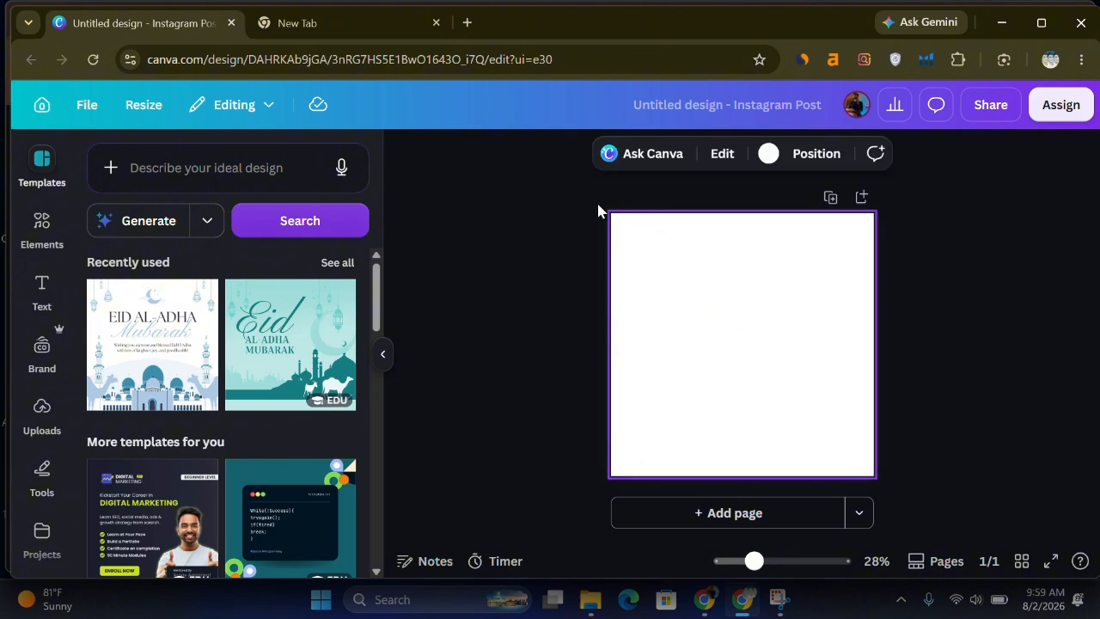
{"action": "left_click", "coordinate": [382, 359]}
{"action": "left_click", "coordinate": [27, 246]}
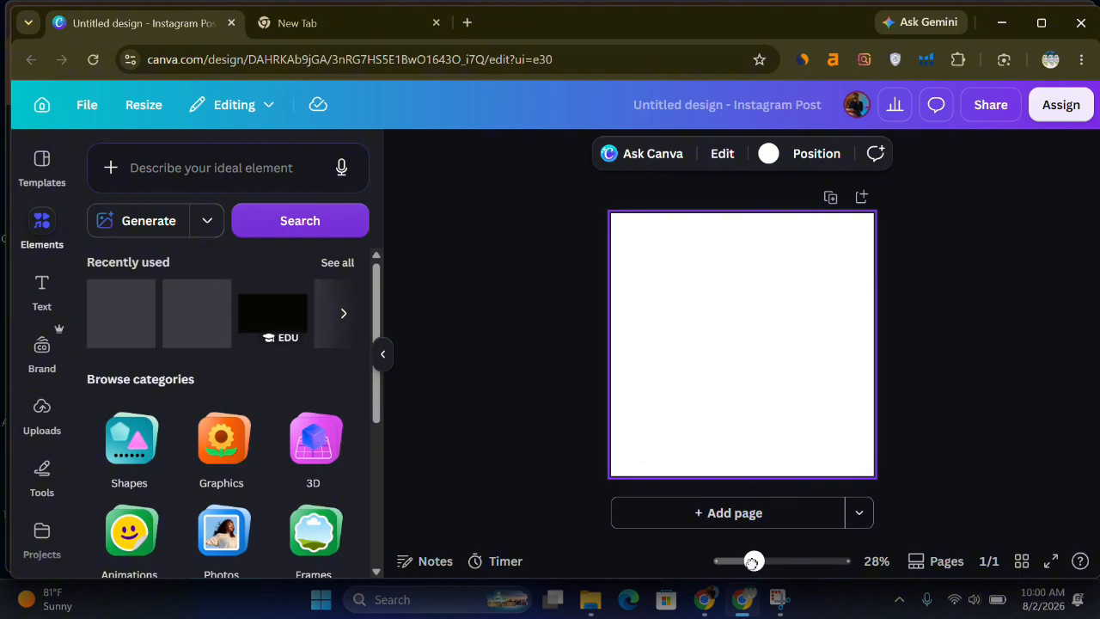
{"action": "left_click_drag", "start_coordinate": [754, 561], "coordinate": [761, 562]}
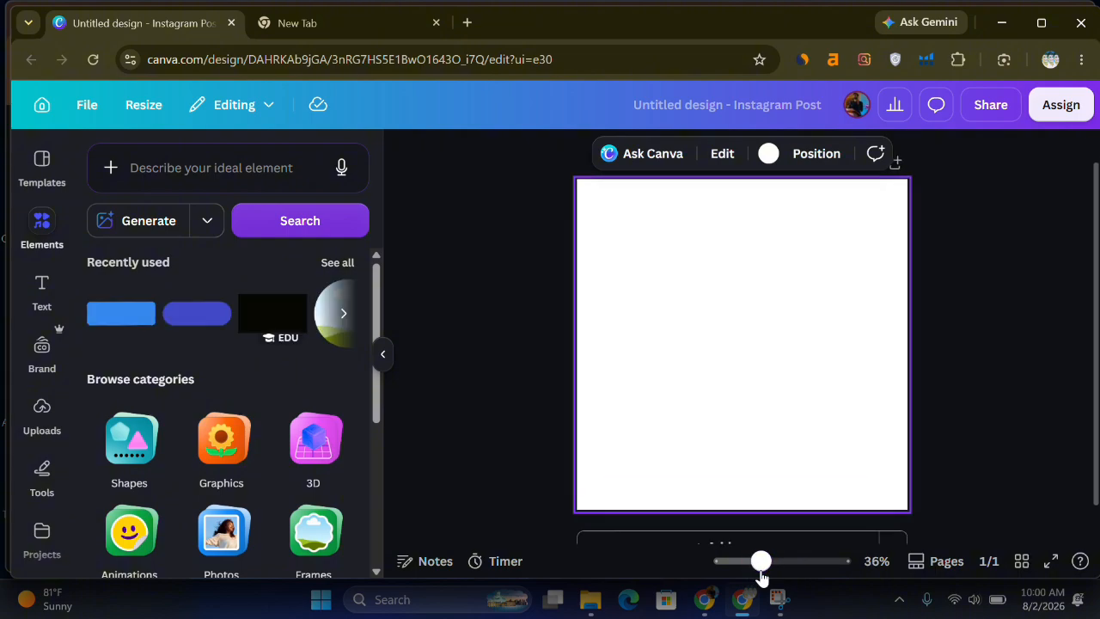
{"action": "left_click", "coordinate": [172, 167]}
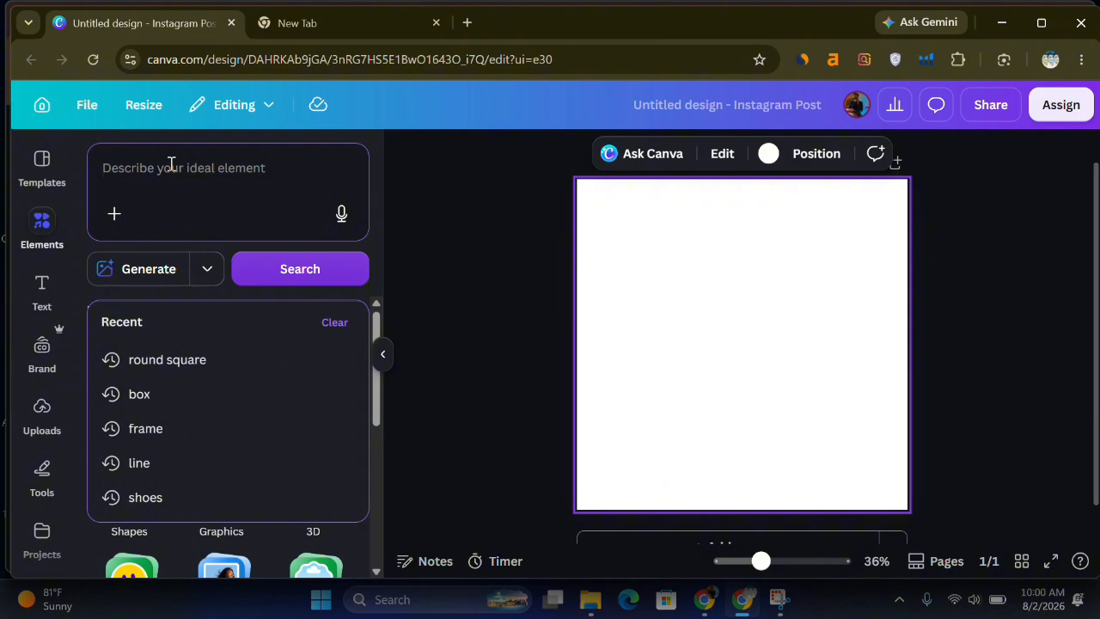
{"action": "type", "text": "St"}
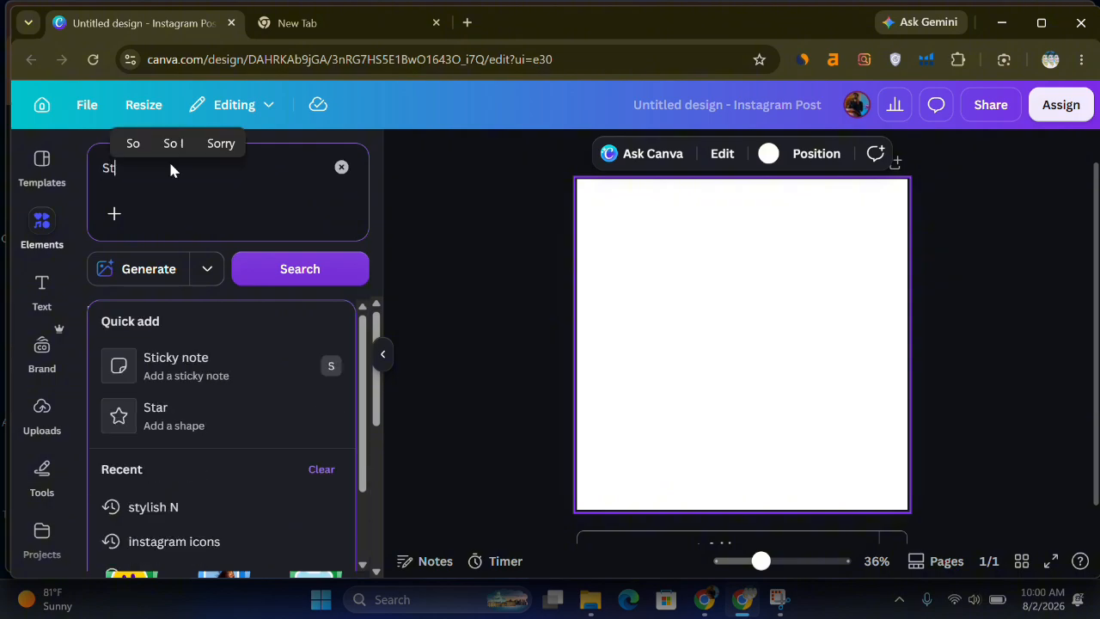
{"action": "type", "text": "ylish N"}
{"action": "key", "text": "Return"}
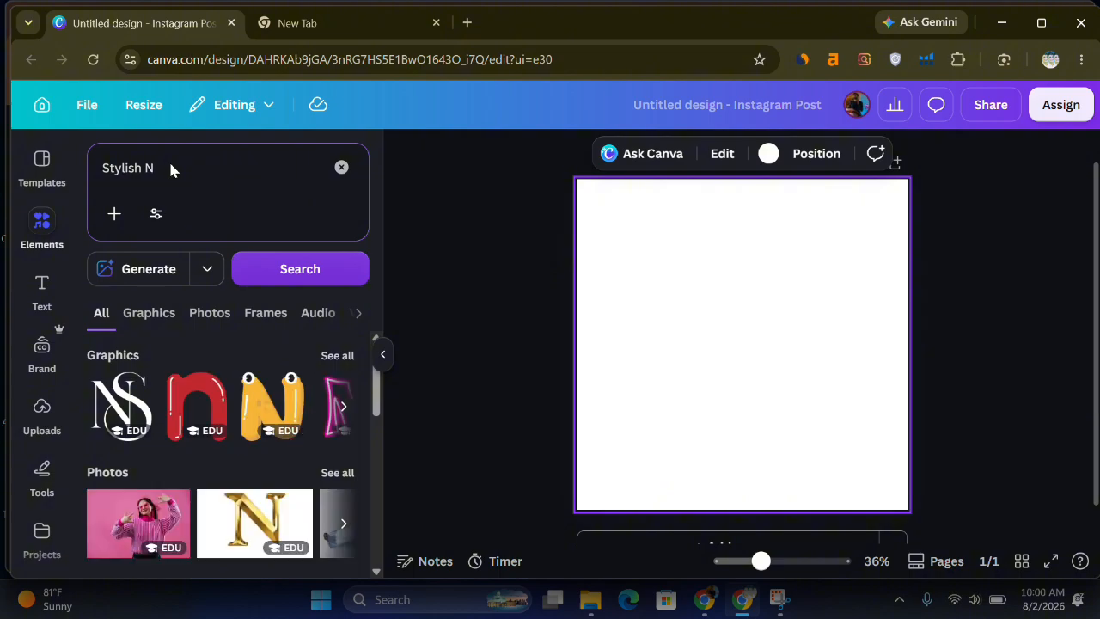
{"action": "left_click", "coordinate": [148, 314]}
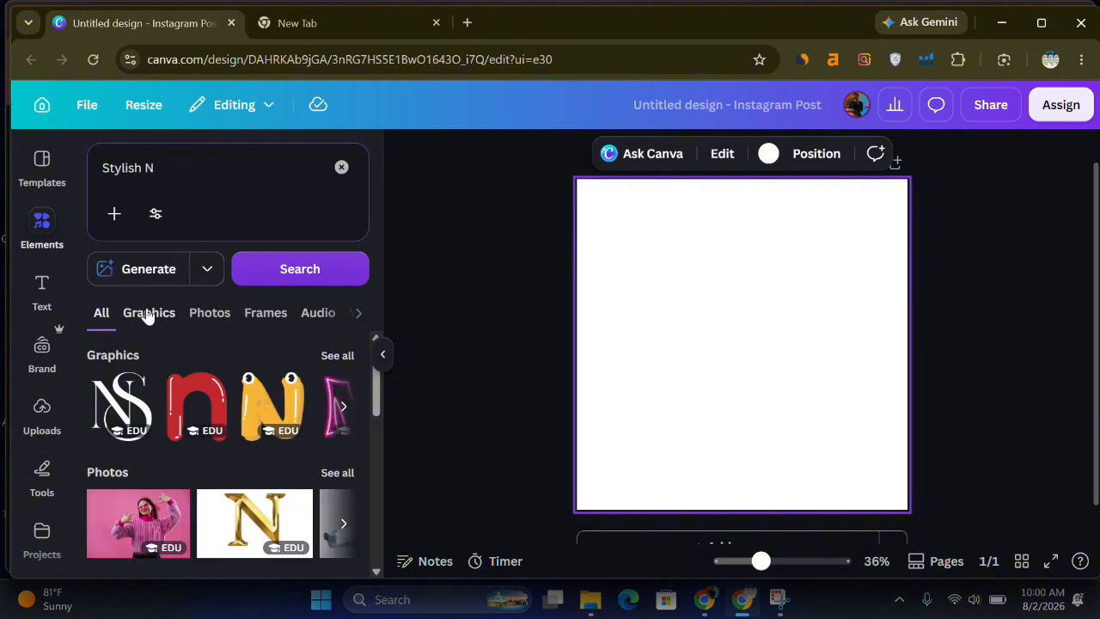
Add the navy and orange swoosh-style N graphic to the page and move it up into the page's upper half.
{"action": "scroll", "coordinate": [222, 427], "scroll_direction": "down", "scroll_amount": 2}
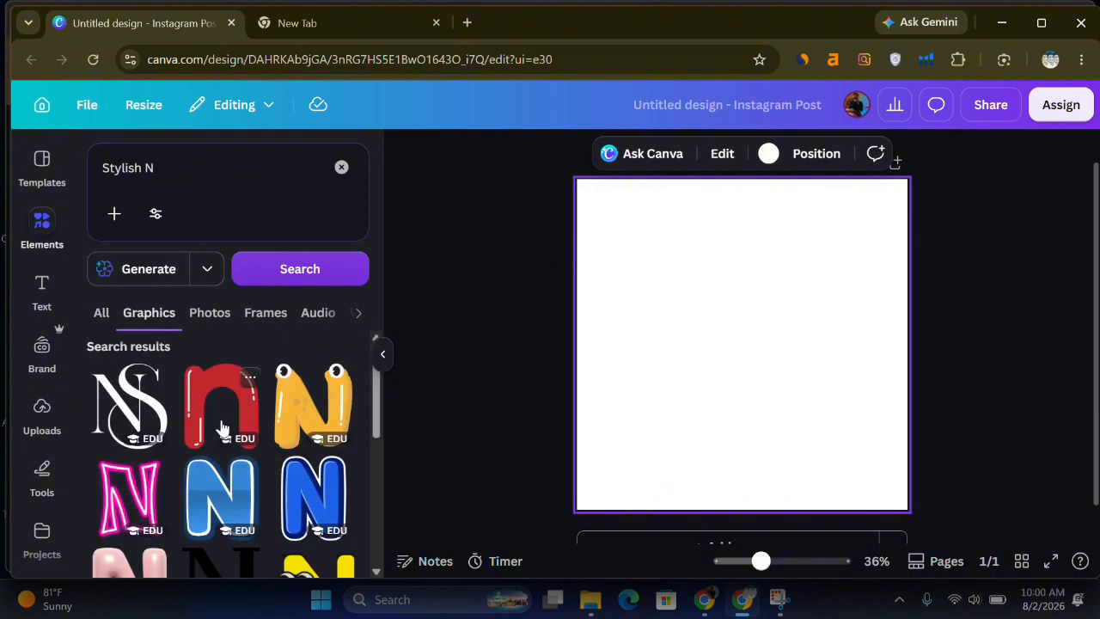
{"action": "scroll", "coordinate": [222, 427], "scroll_direction": "down", "scroll_amount": 2}
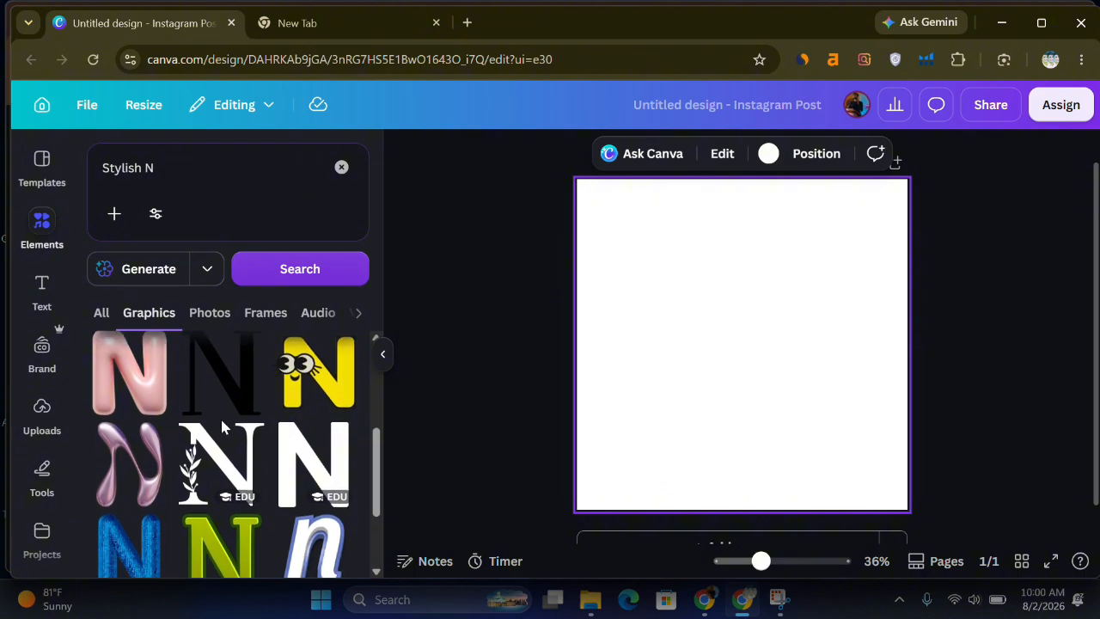
{"action": "scroll", "coordinate": [222, 427], "scroll_direction": "down", "scroll_amount": 4}
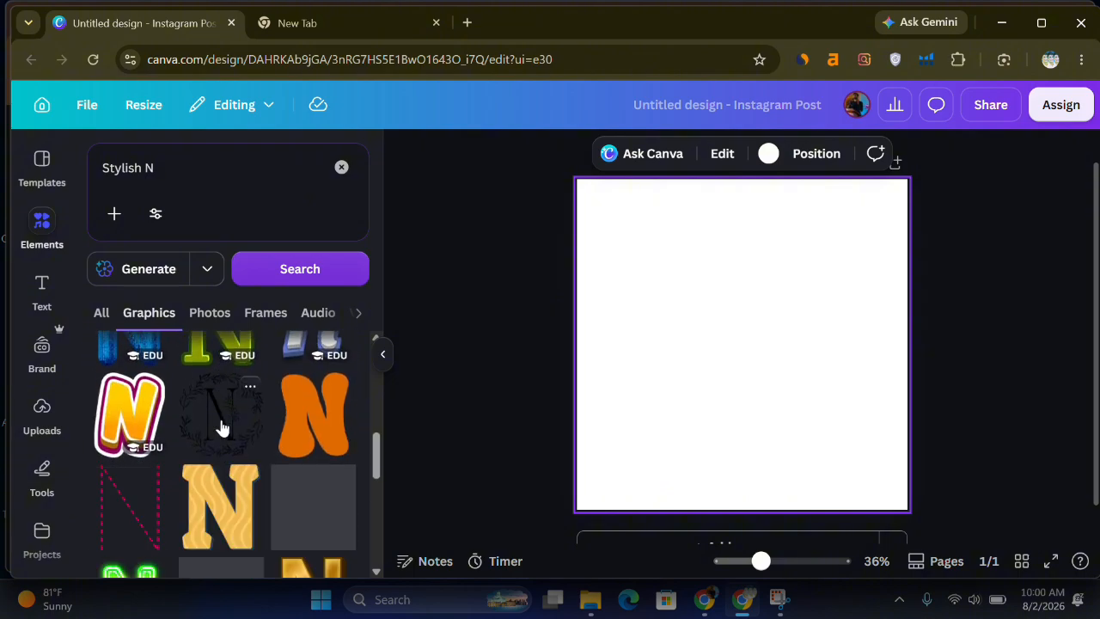
{"action": "scroll", "coordinate": [221, 427], "scroll_direction": "down", "scroll_amount": 5}
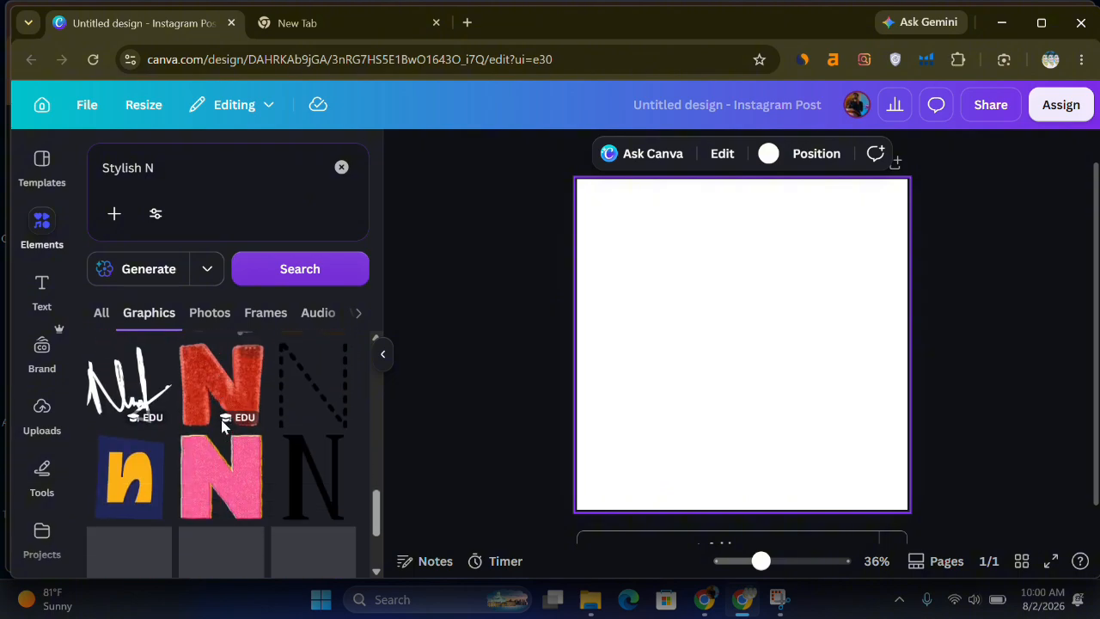
{"action": "scroll", "coordinate": [222, 427], "scroll_direction": "down", "scroll_amount": 6}
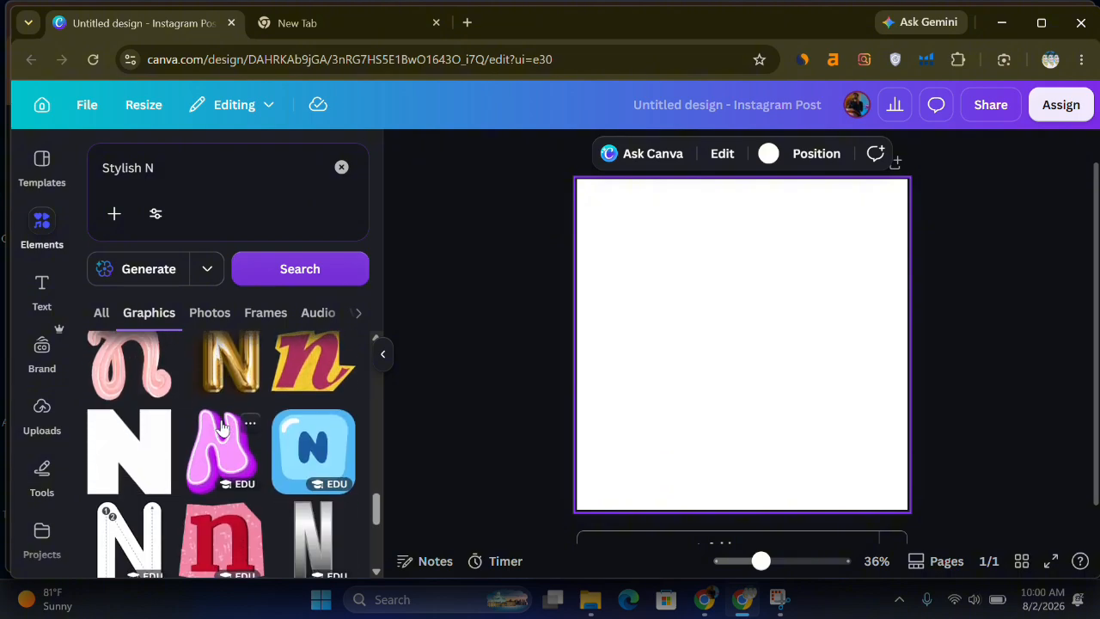
{"action": "scroll", "coordinate": [222, 428], "scroll_direction": "down", "scroll_amount": 6}
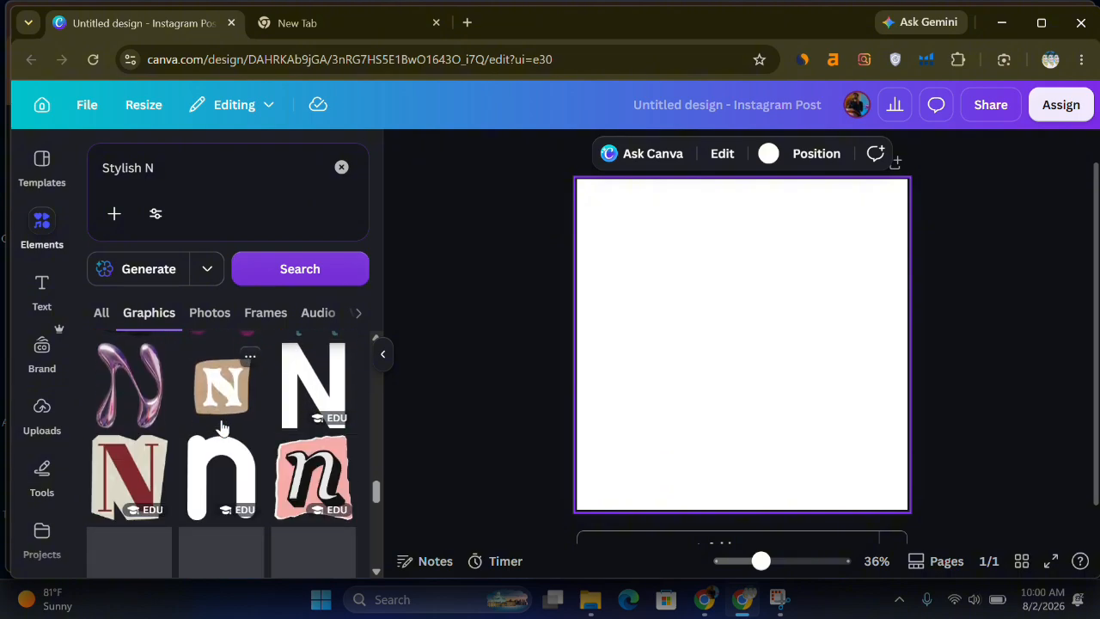
{"action": "scroll", "coordinate": [222, 427], "scroll_direction": "down", "scroll_amount": 3}
{"action": "scroll", "coordinate": [222, 428], "scroll_direction": "down", "scroll_amount": 5}
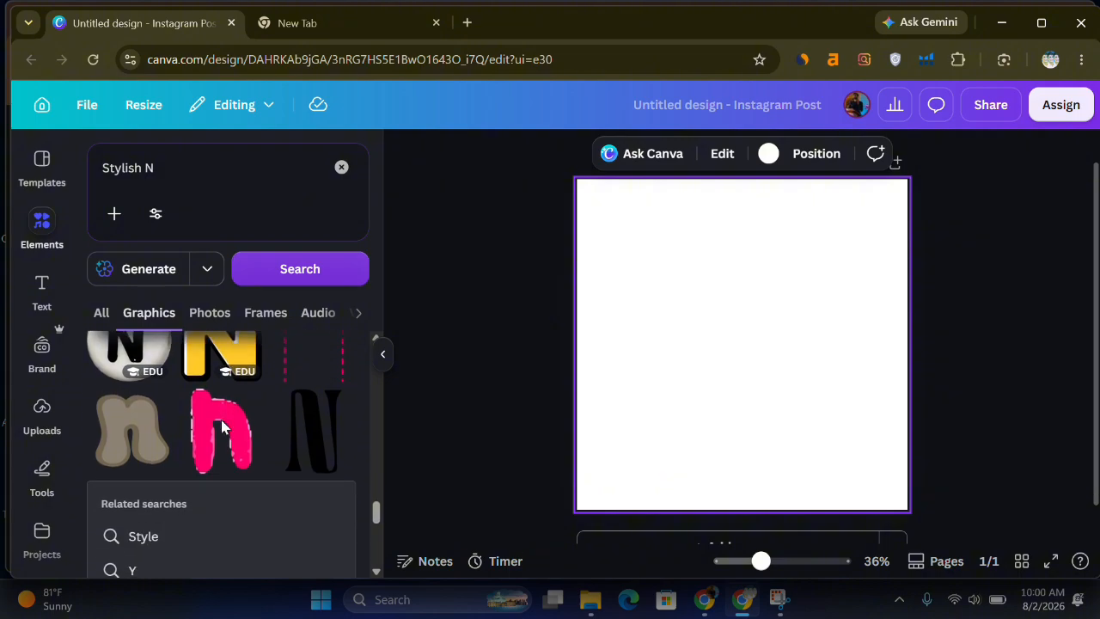
{"action": "scroll", "coordinate": [221, 427], "scroll_direction": "down", "scroll_amount": 2}
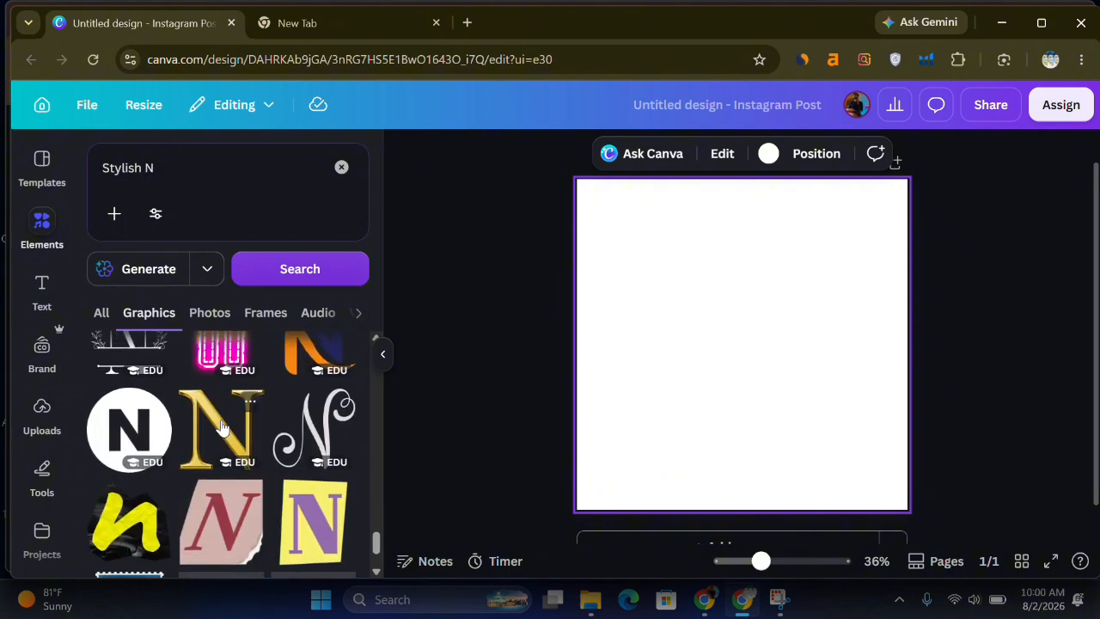
{"action": "scroll", "coordinate": [222, 428], "scroll_direction": "up", "scroll_amount": 1}
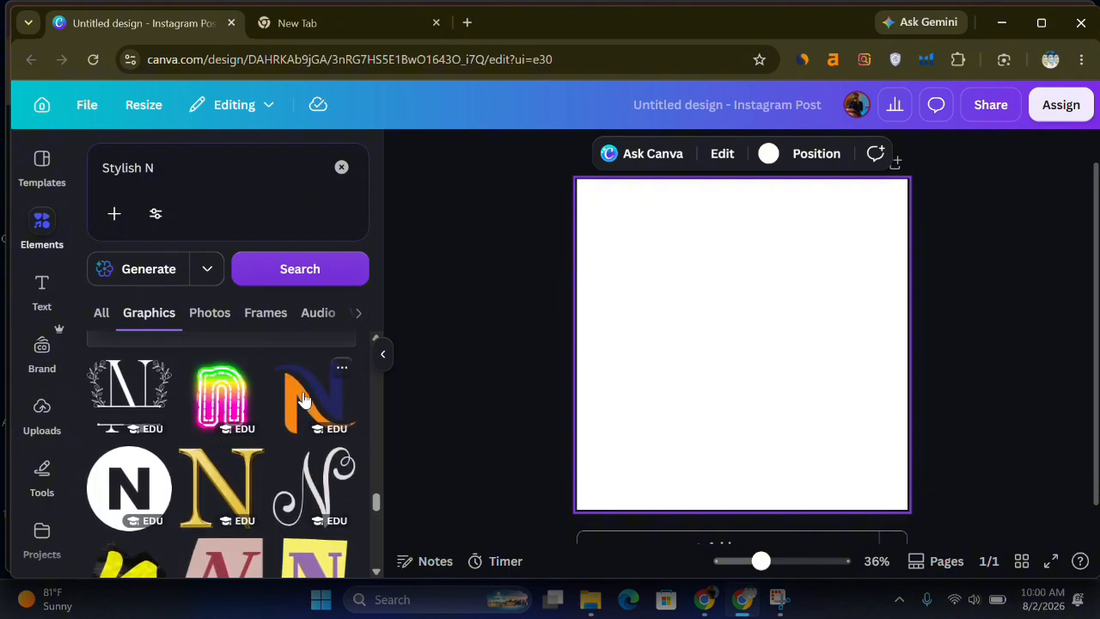
{"action": "left_click", "coordinate": [302, 400]}
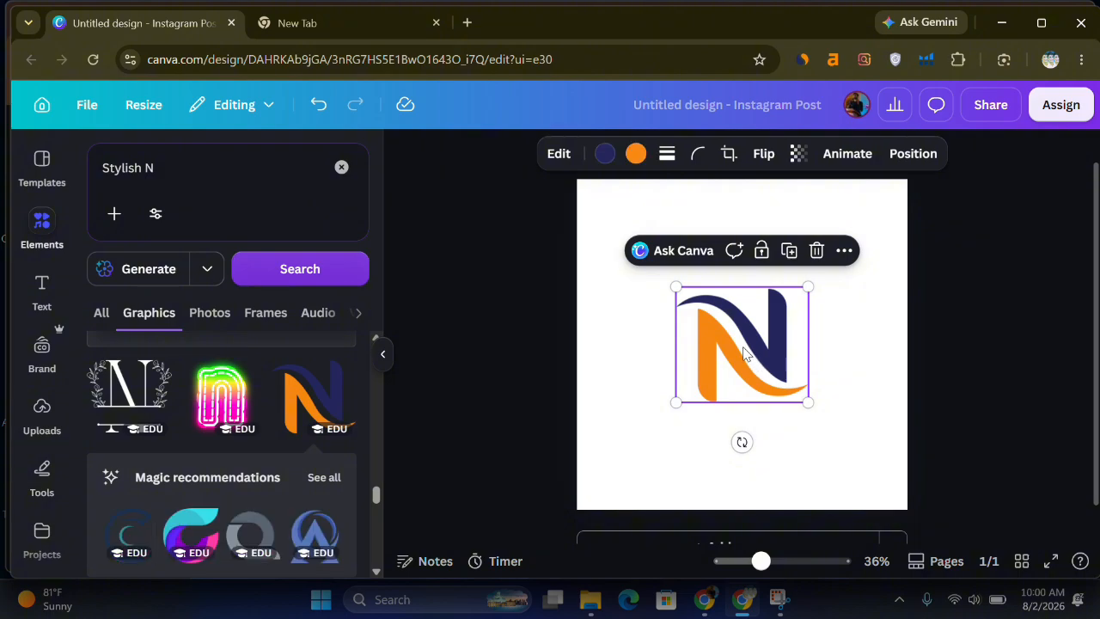
{"action": "left_click_drag", "start_coordinate": [747, 352], "coordinate": [741, 296]}
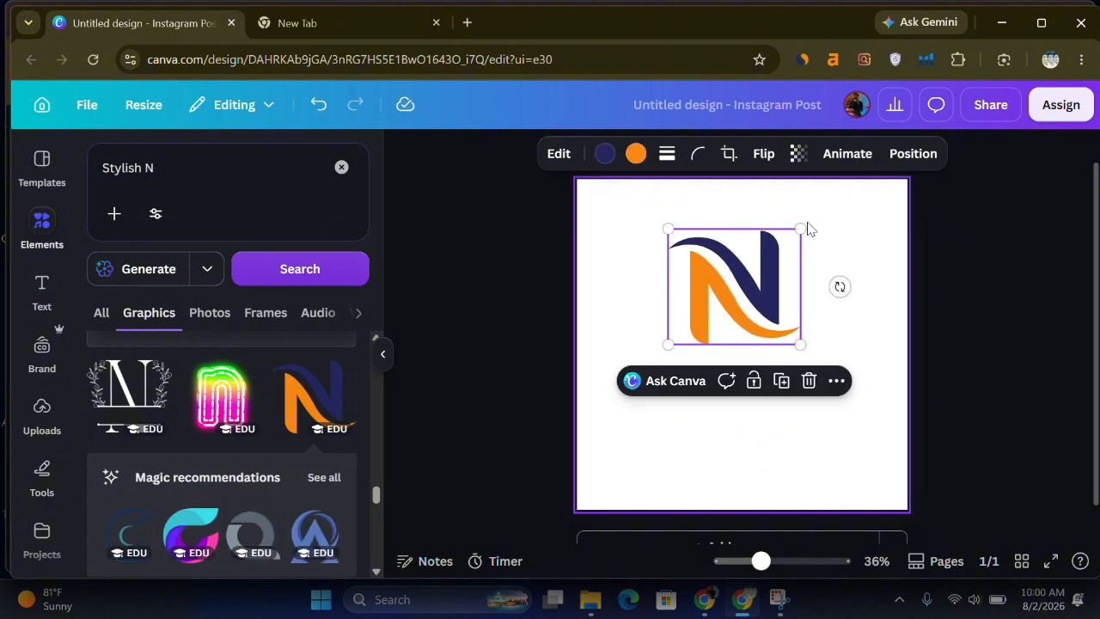
{"action": "scroll", "coordinate": [261, 434], "scroll_direction": "up", "scroll_amount": 2}
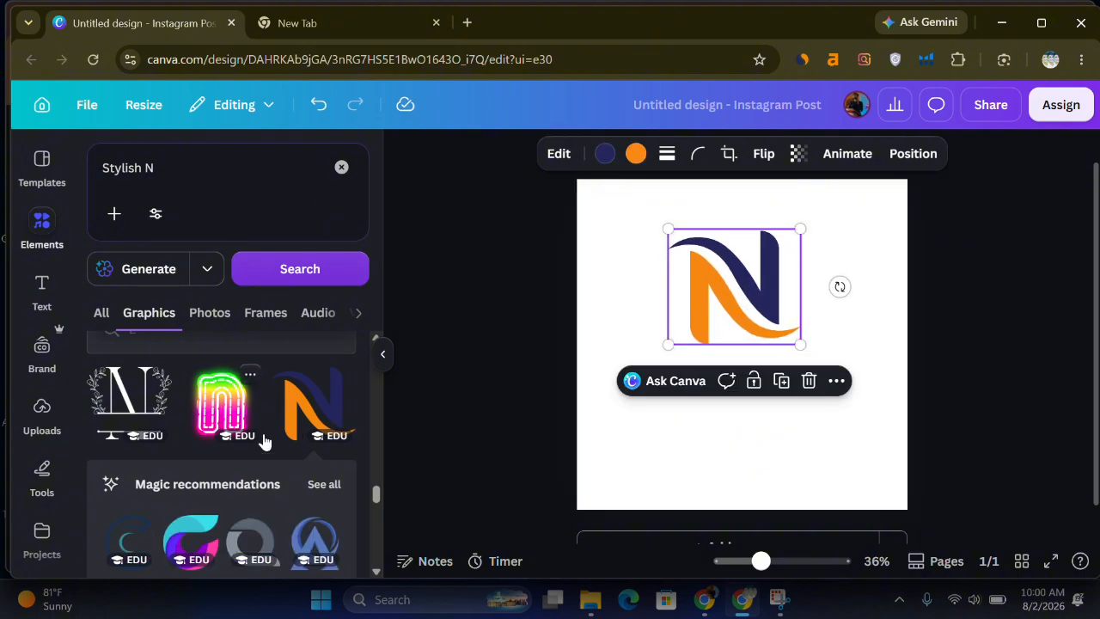
{"action": "left_click", "coordinate": [157, 164]}
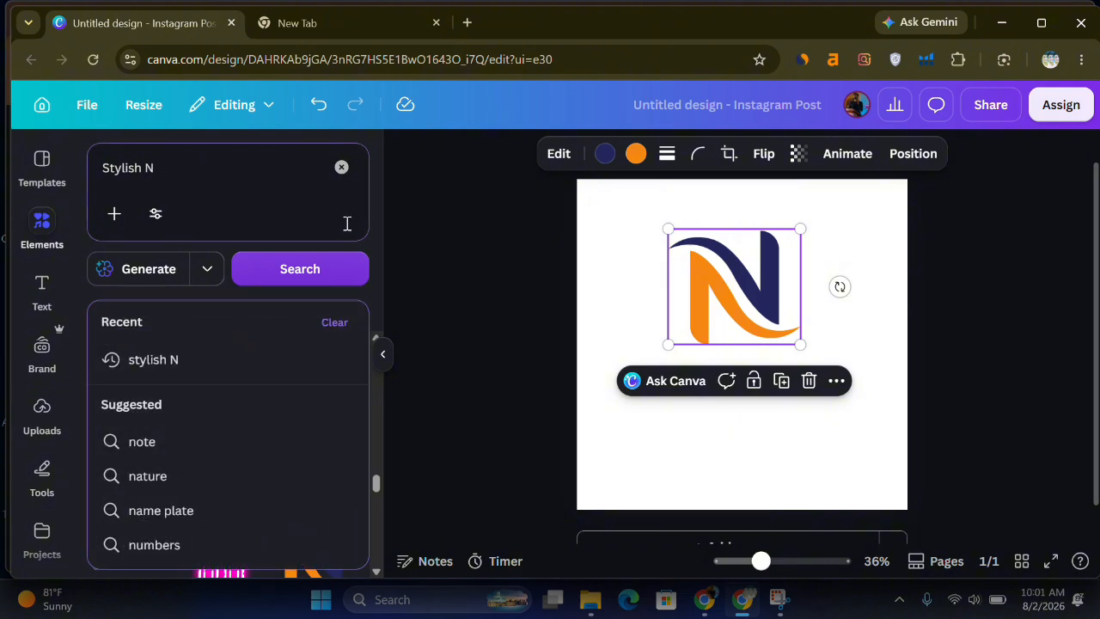
{"action": "left_click", "coordinate": [464, 288]}
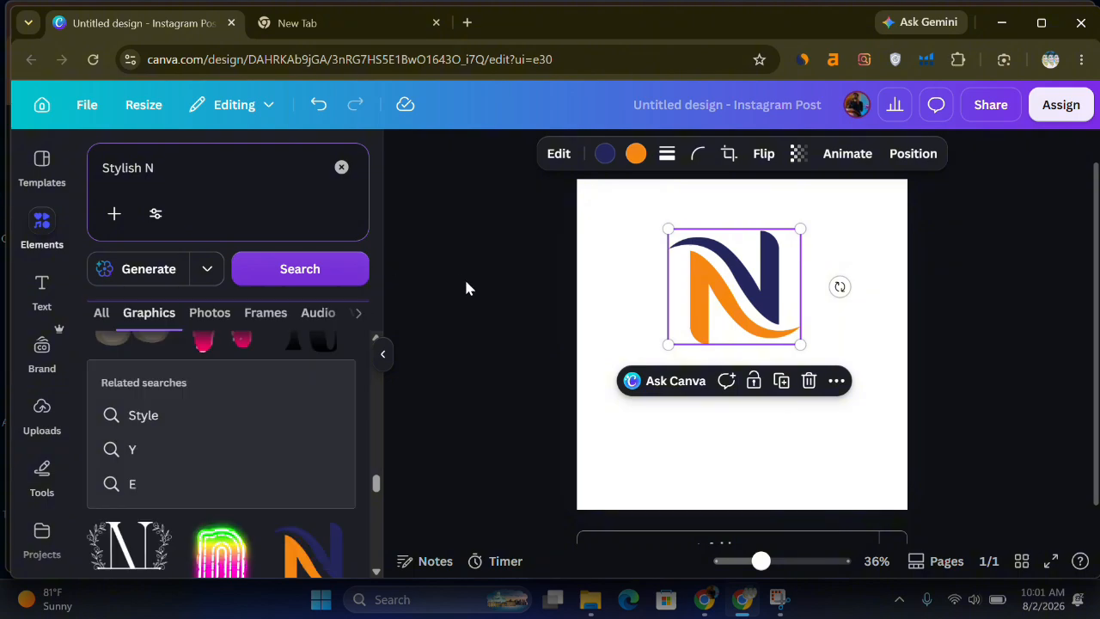
Shrink the N graphic proportionally to about two thirds of its size, keeping its upper-right corner in place.
{"action": "left_click", "coordinate": [712, 285]}
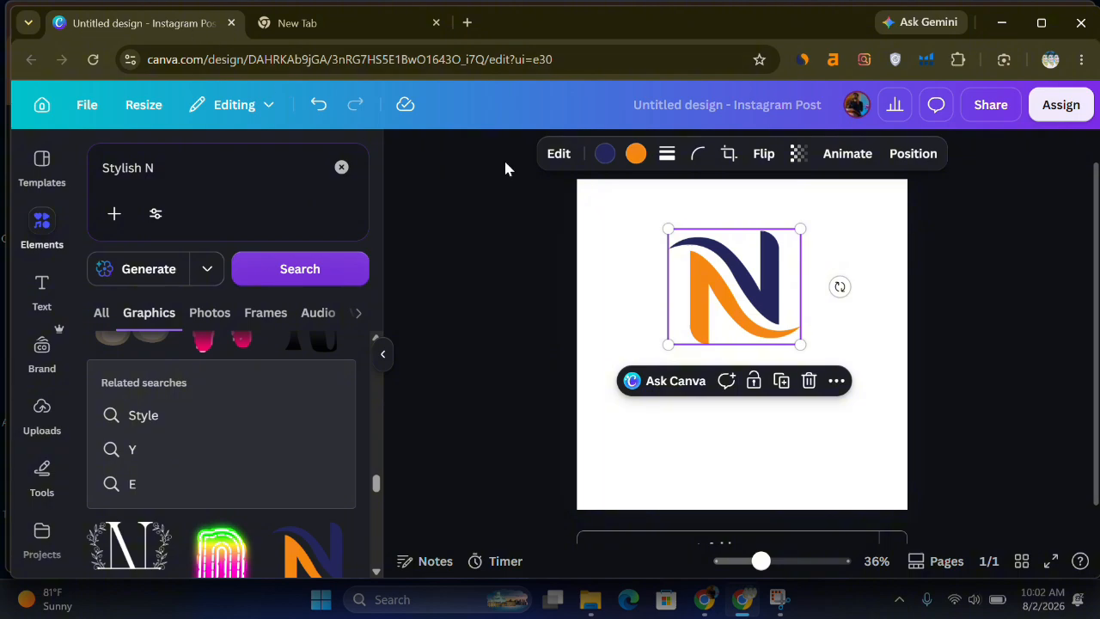
{"action": "left_click_drag", "start_coordinate": [667, 344], "coordinate": [714, 309]}
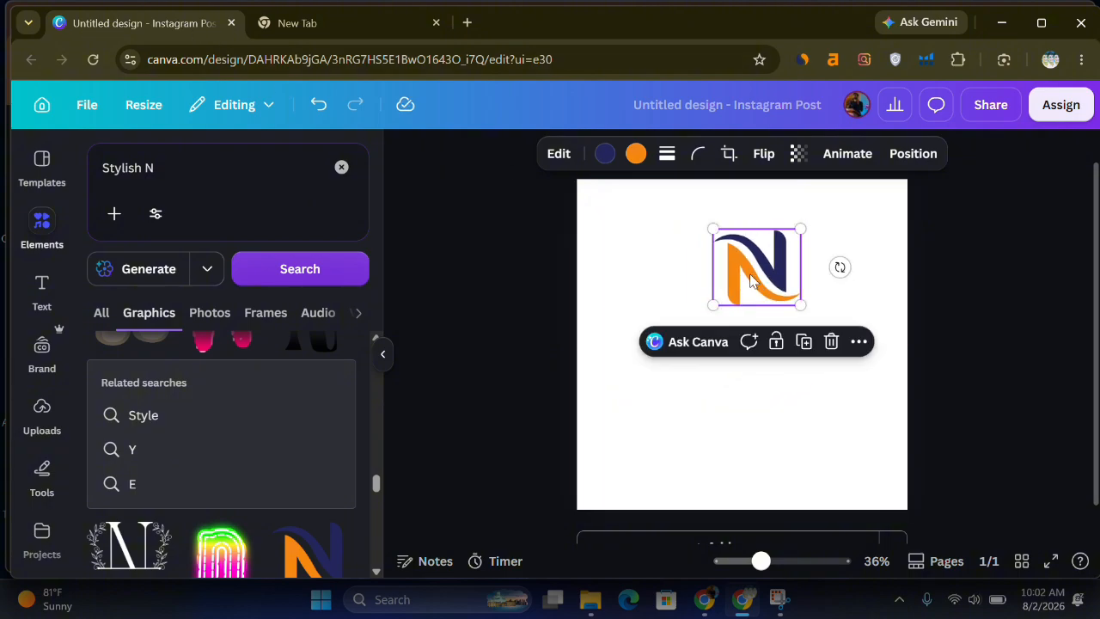
Centre the N graphic horizontally and add a heading on a single line, centred directly beneath it.
{"action": "mouse_move", "coordinate": [757, 275]}
{"action": "left_mouse_down"}
{"action": "mouse_move", "coordinate": [735, 275]}
{"action": "mouse_move", "coordinate": [741, 289]}
{"action": "left_mouse_up"}
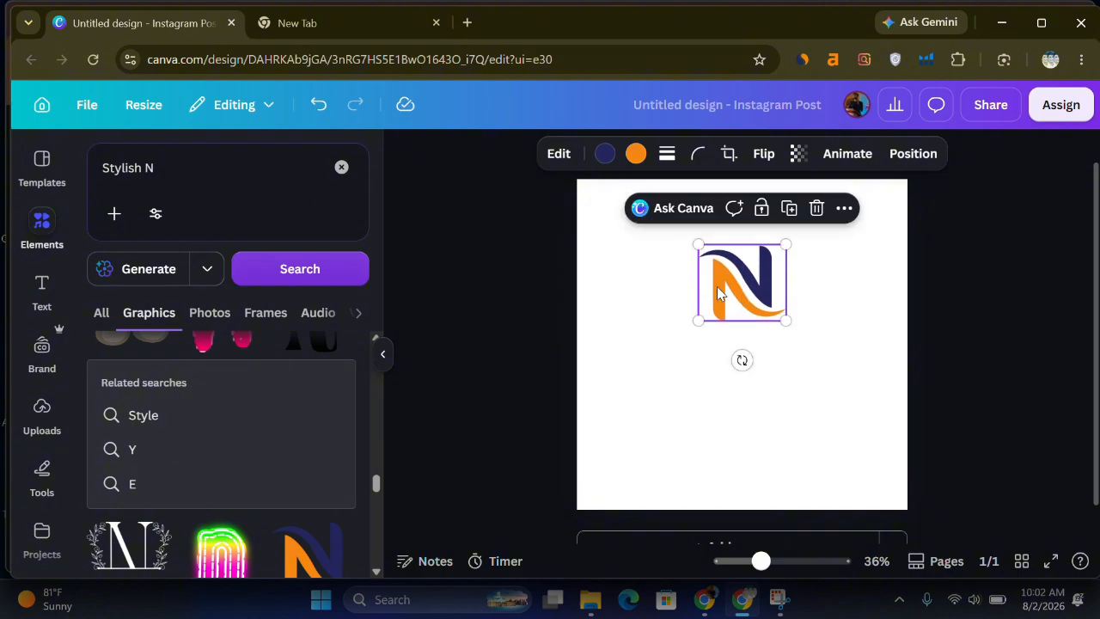
{"action": "left_click", "coordinate": [43, 291]}
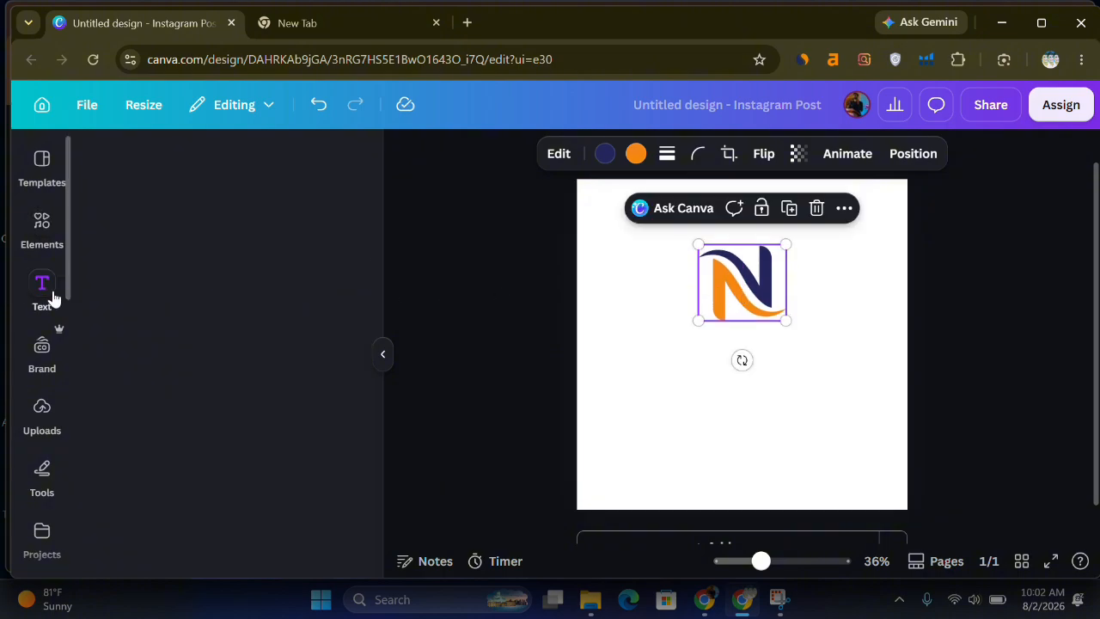
{"action": "left_click", "coordinate": [216, 428]}
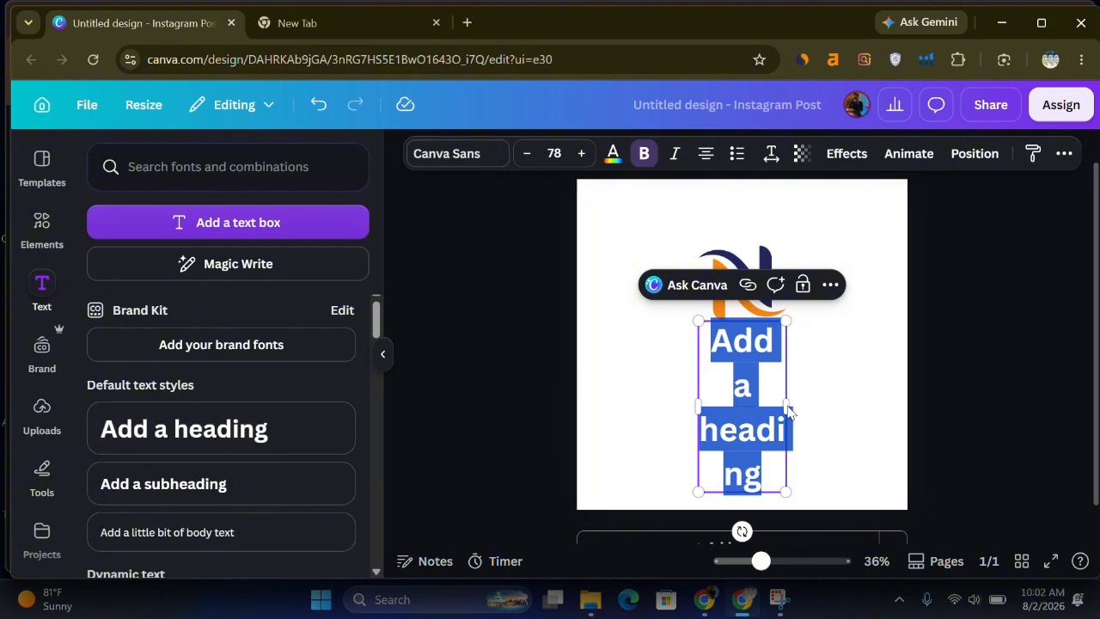
{"action": "left_click_drag", "start_coordinate": [788, 411], "coordinate": [962, 386]}
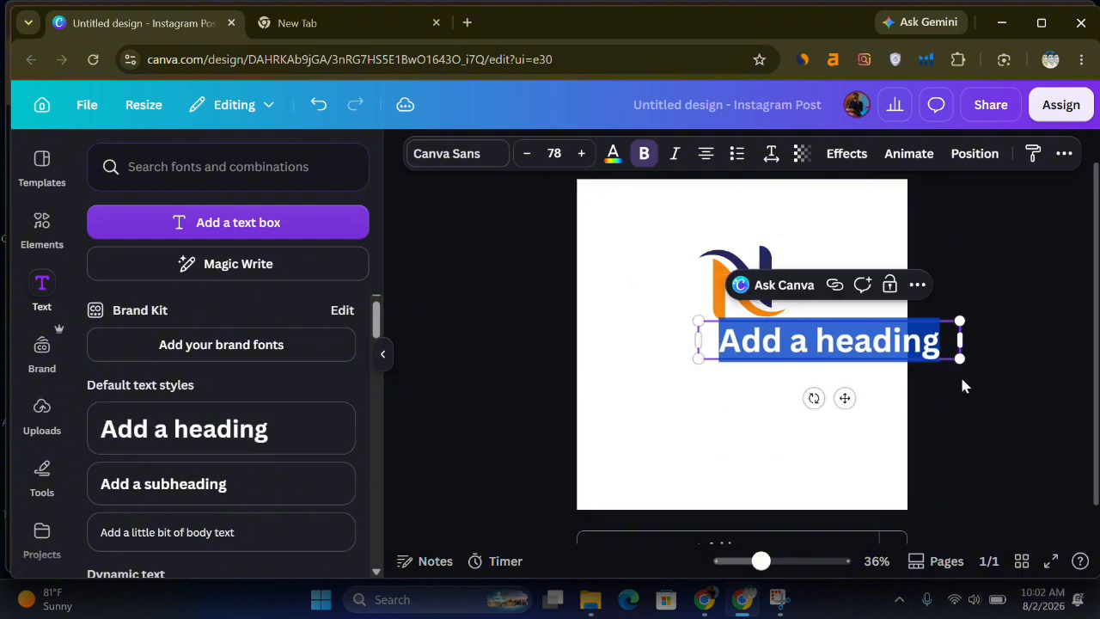
{"action": "left_click_drag", "start_coordinate": [844, 398], "coordinate": [760, 400]}
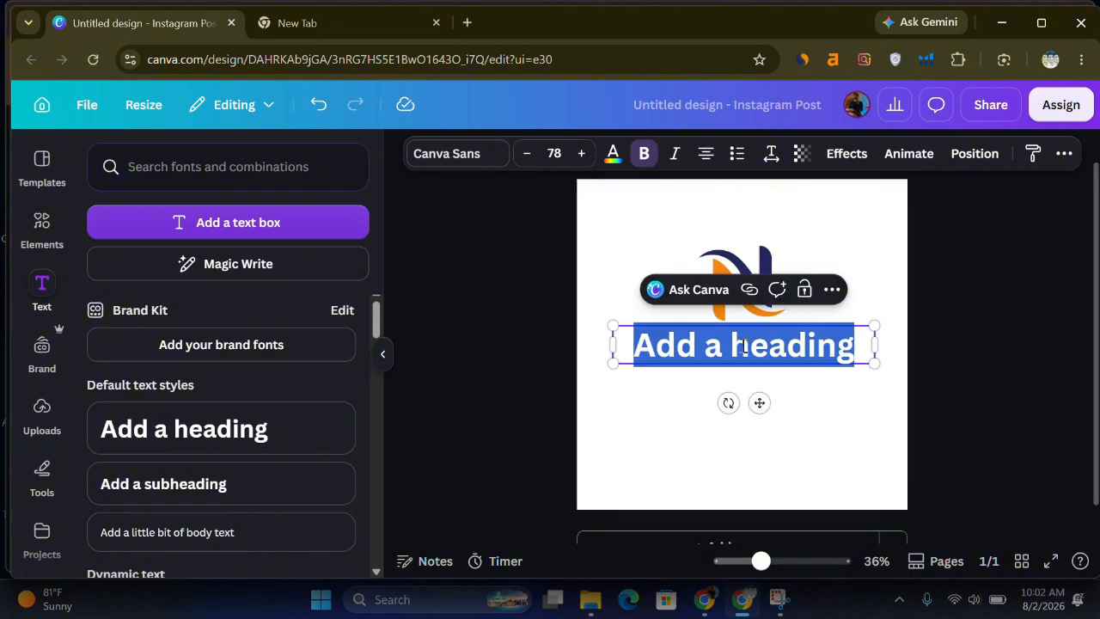
Replace the placeholder heading text with "Nelson" and check the list of browser profiles.
{"action": "type", "text": "N"}
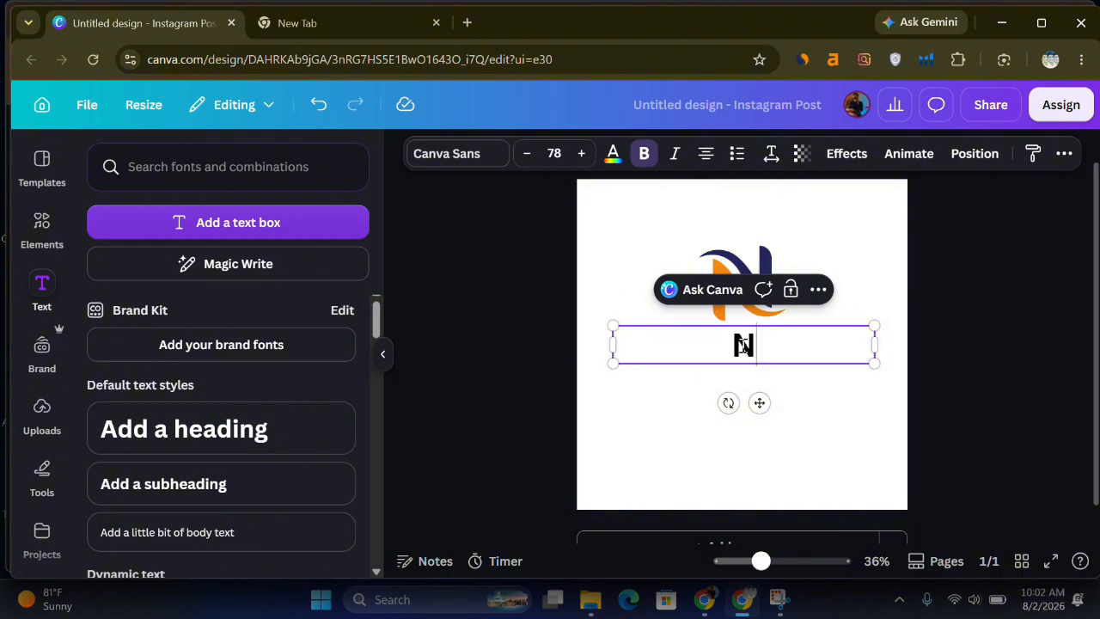
{"action": "type", "text": "elson"}
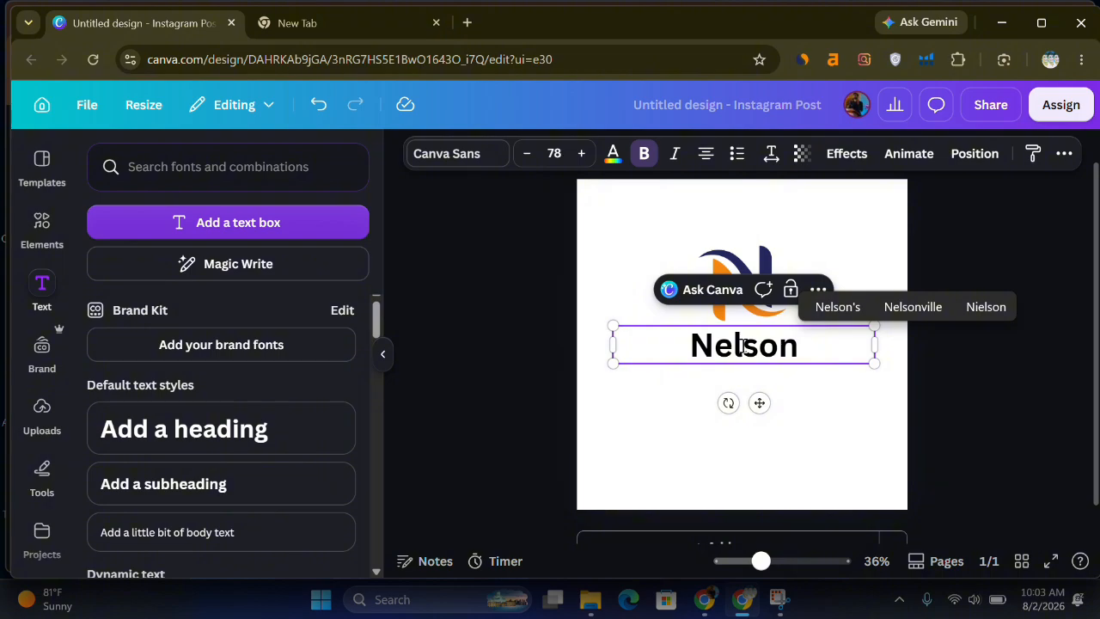
{"action": "left_click", "coordinate": [1050, 60]}
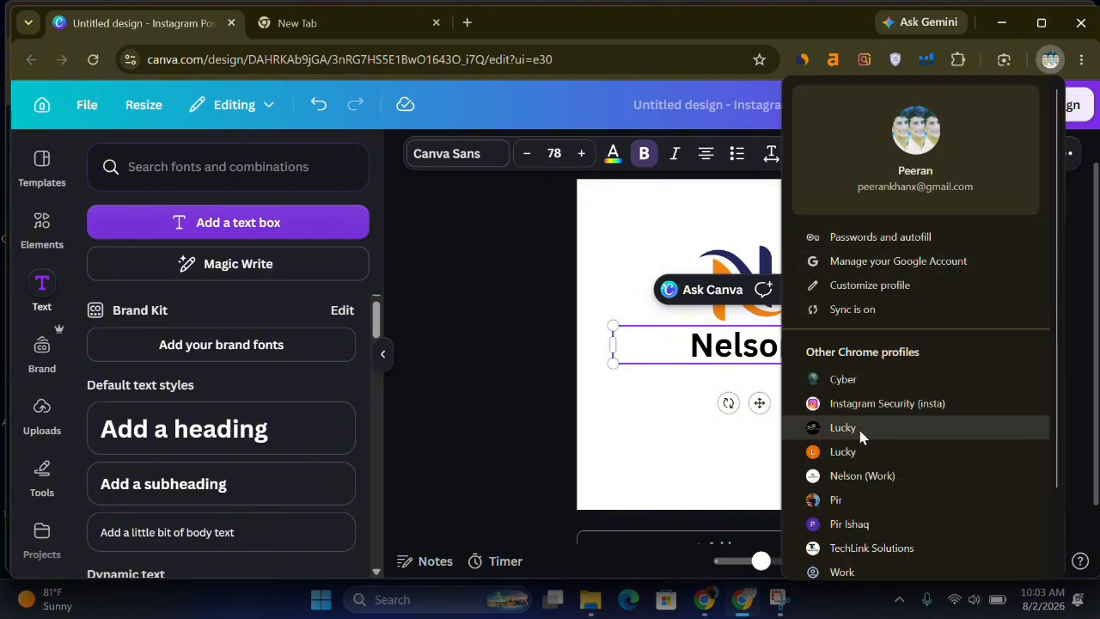
{"action": "left_click", "coordinate": [506, 335]}
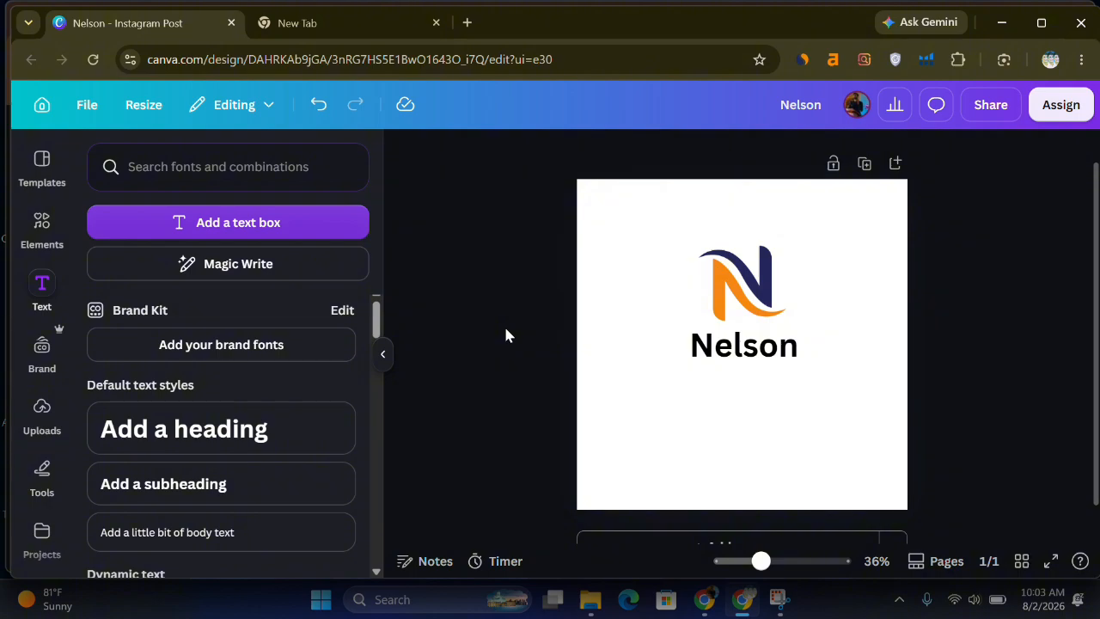
Try "LTD" and "INC" as suffixes after "Nelson" in the heading, and remove each of them again.
{"action": "left_click", "coordinate": [803, 349]}
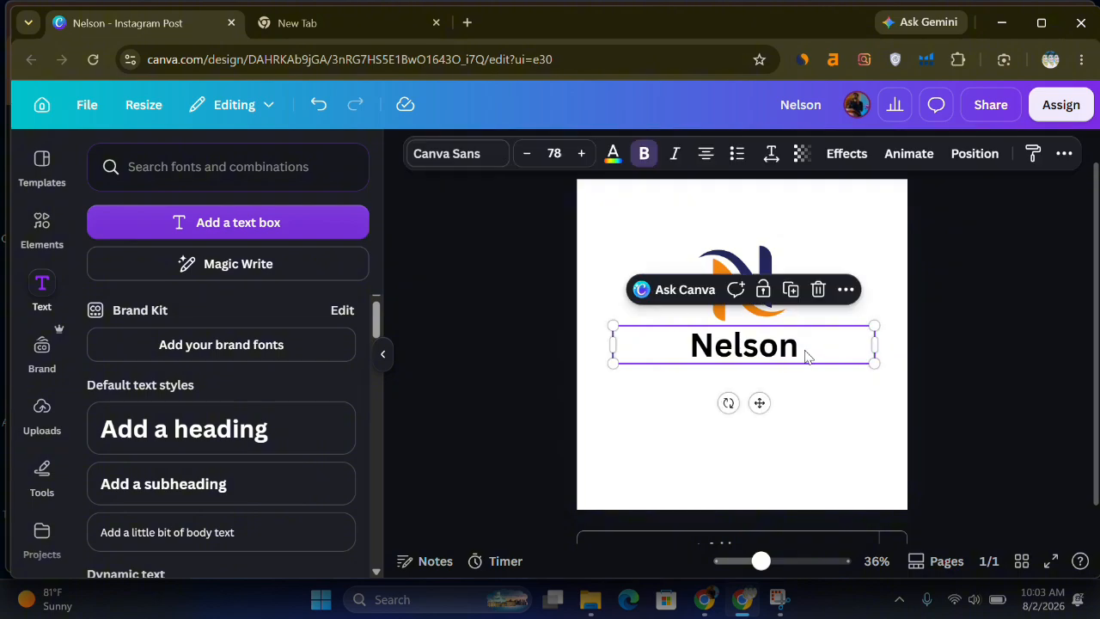
{"action": "left_click", "coordinate": [805, 350]}
{"action": "left_click", "coordinate": [805, 350]}
{"action": "type", "text": "L"}
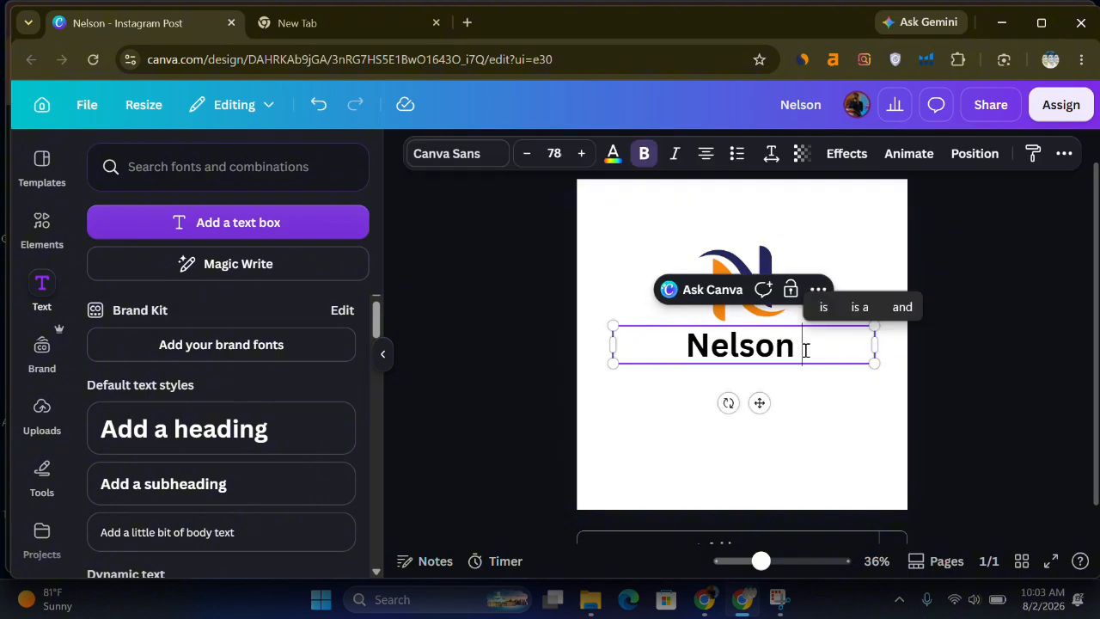
{"action": "type", "text": "TD"}
{"action": "key", "text": "BackSpace"}
{"action": "key", "text": "BackSpace"}
{"action": "key", "text": "BackSpace"}
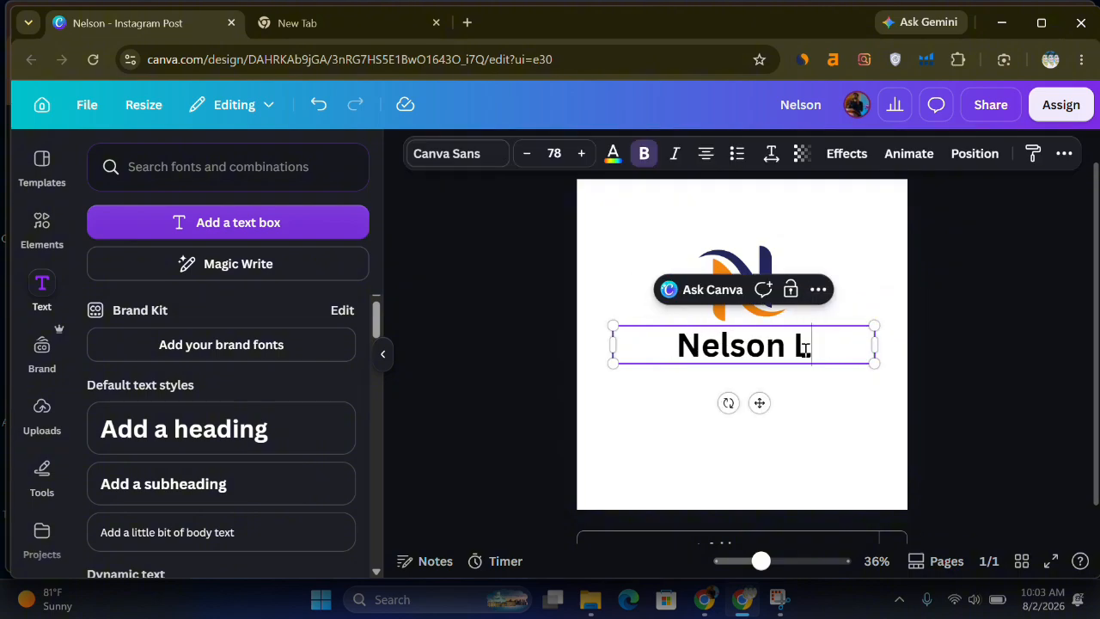
{"action": "type", "text": "I"}
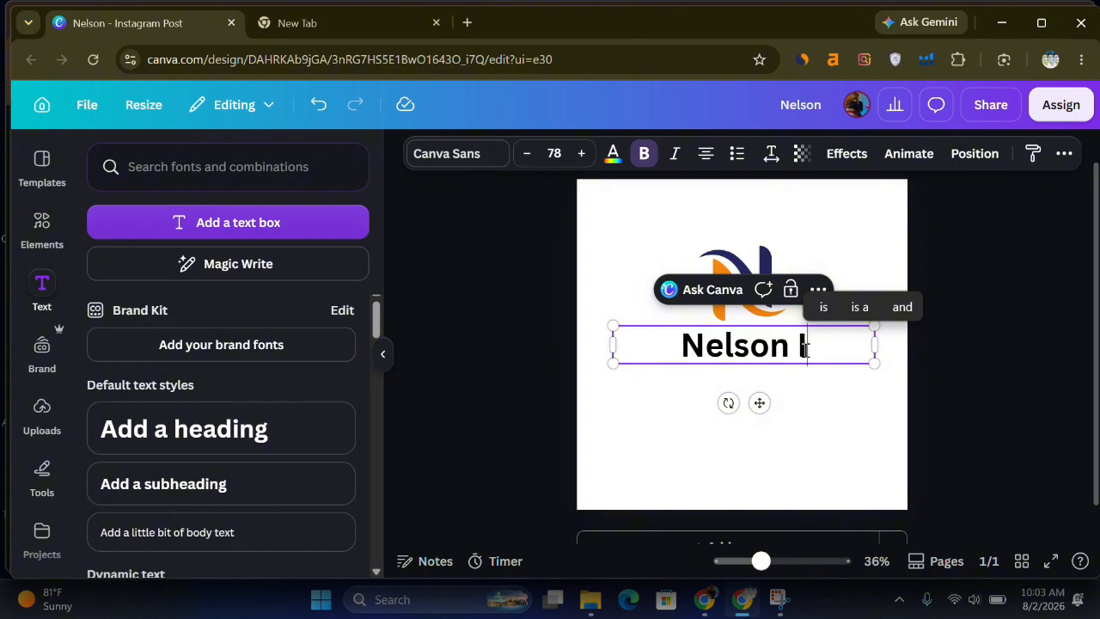
{"action": "type", "text": "NC"}
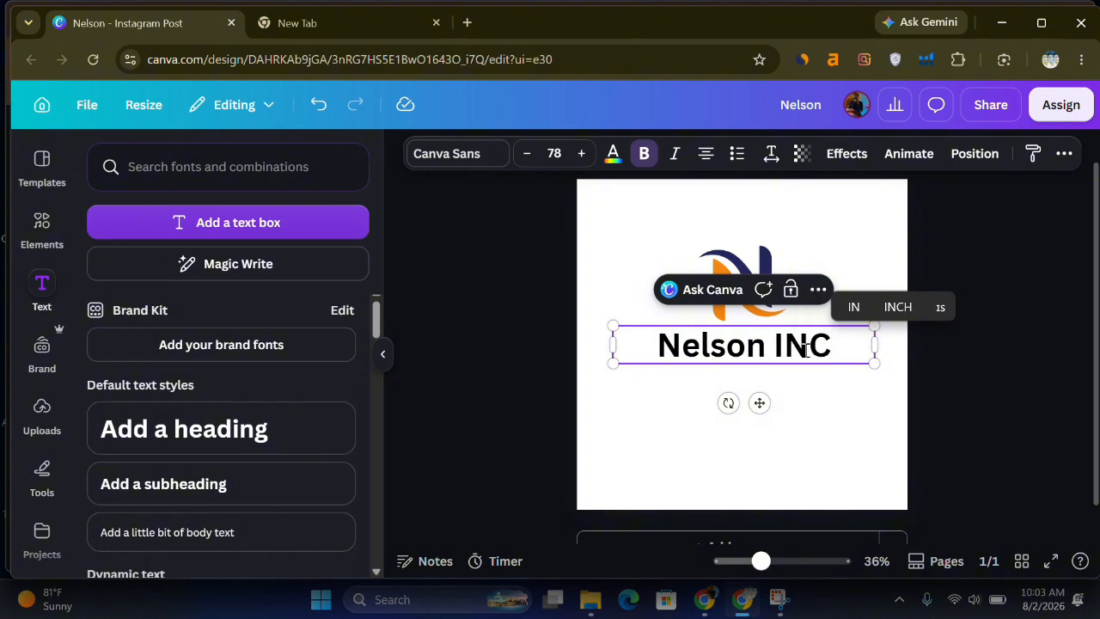
{"action": "key", "text": "BackSpace"}
{"action": "key", "text": "BackSpace"}
{"action": "key", "text": "BackSpace"}
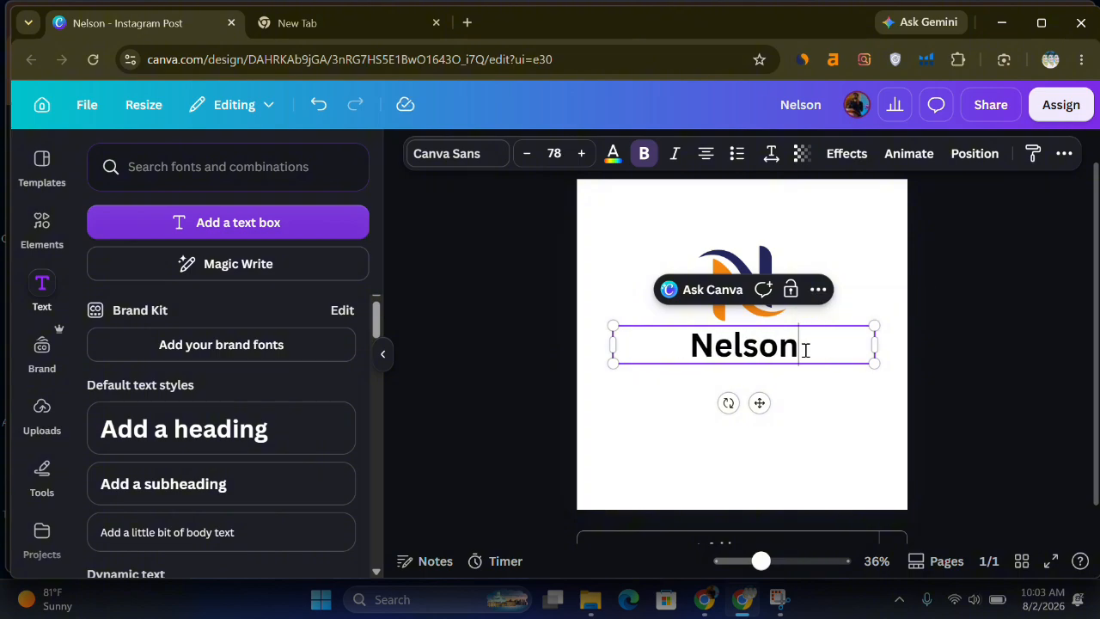
Shift the "Nelson" heading slightly to the left beneath the N graphic, keeping its height on the page.
{"action": "left_click", "coordinate": [842, 421]}
{"action": "left_click", "coordinate": [778, 354]}
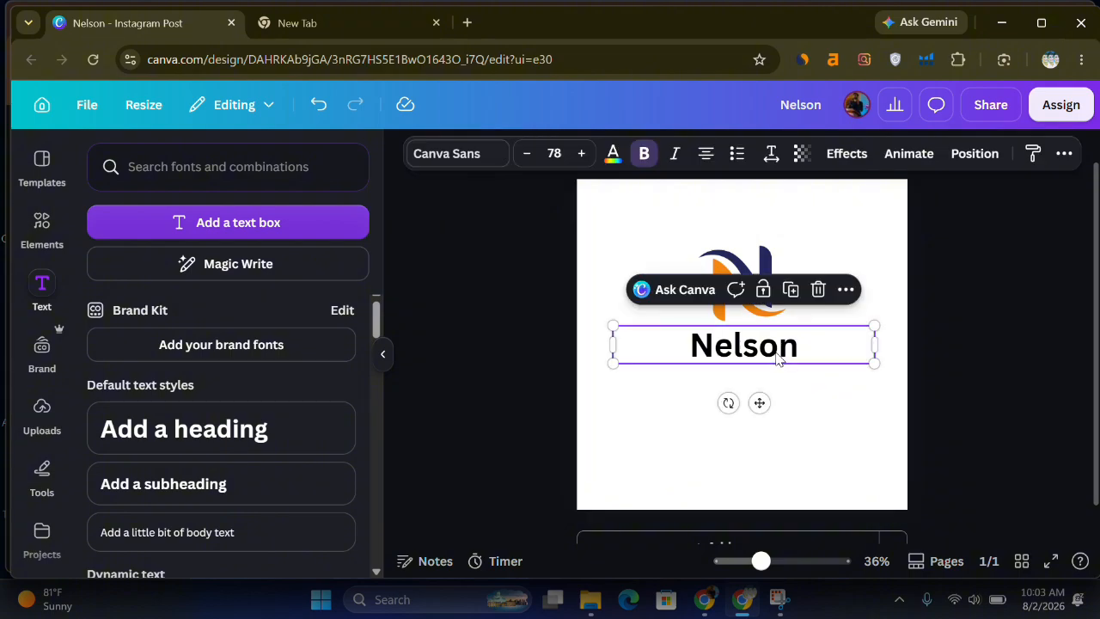
{"action": "left_click_drag", "start_coordinate": [774, 349], "coordinate": [766, 351]}
{"action": "left_click_drag", "start_coordinate": [766, 351], "coordinate": [769, 351]}
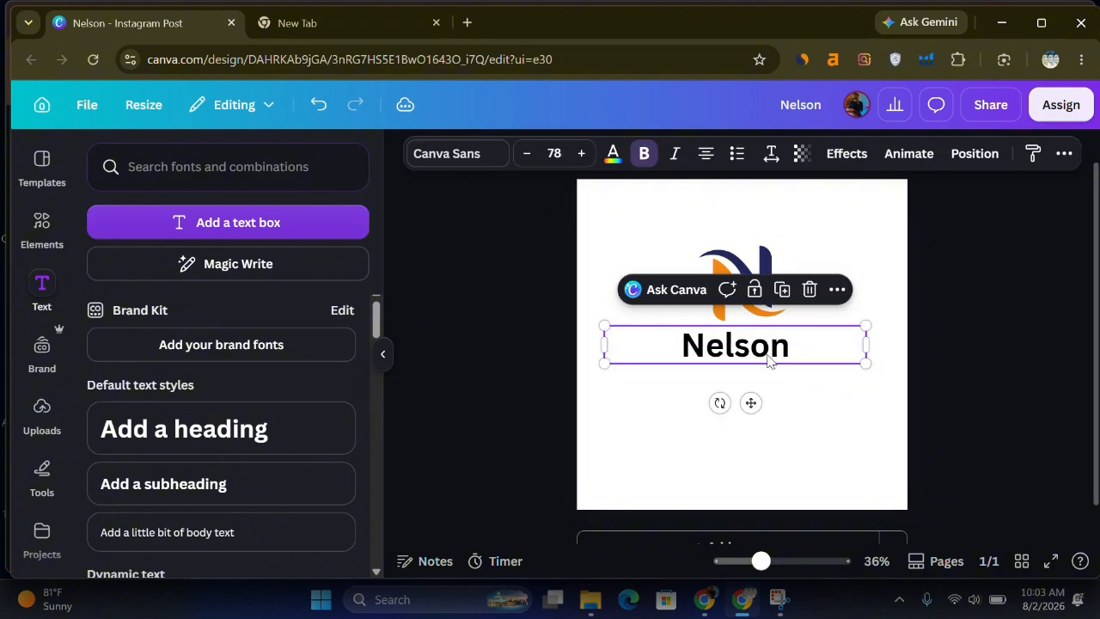
{"action": "left_click", "coordinate": [832, 410]}
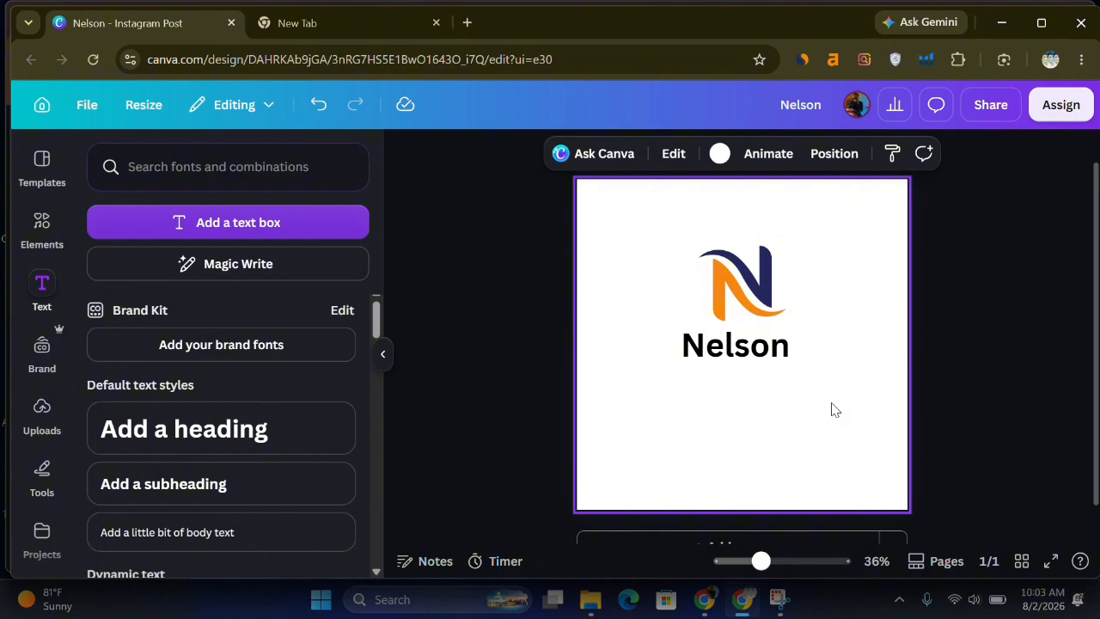
Recolour the navy part of the N graphic black, leaving the orange part as it is.
{"action": "left_click", "coordinate": [762, 313]}
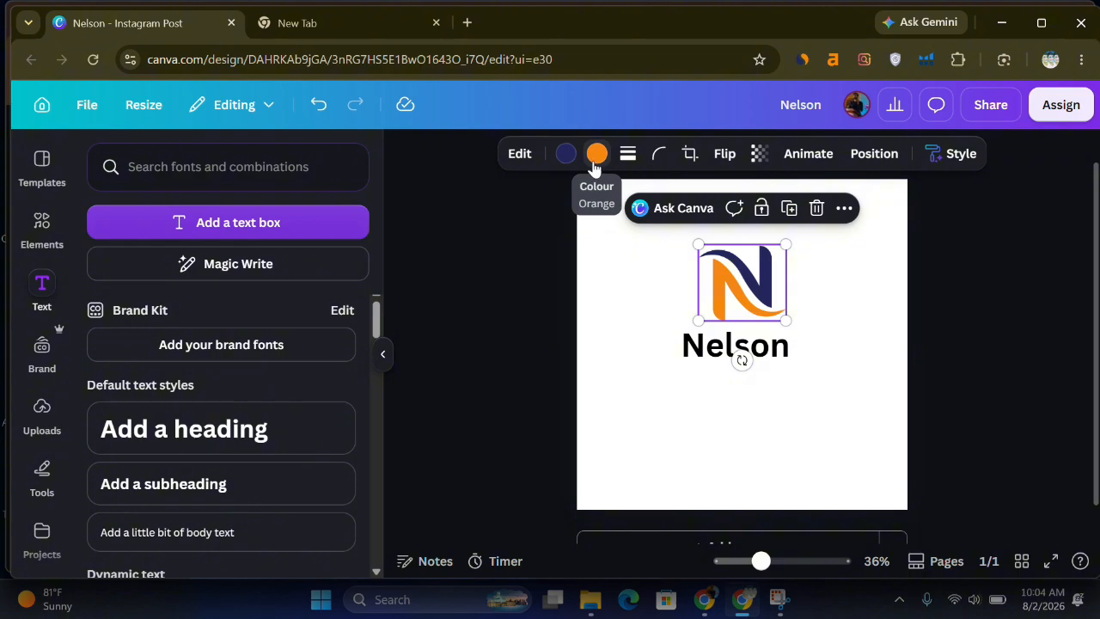
{"action": "left_click", "coordinate": [566, 153]}
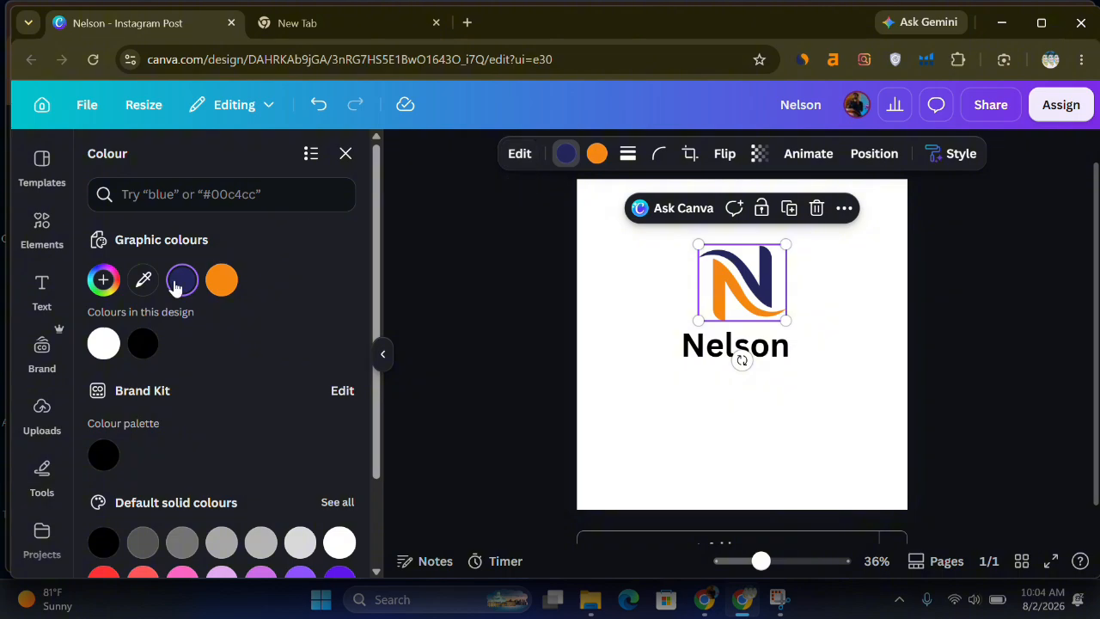
{"action": "left_click", "coordinate": [145, 343]}
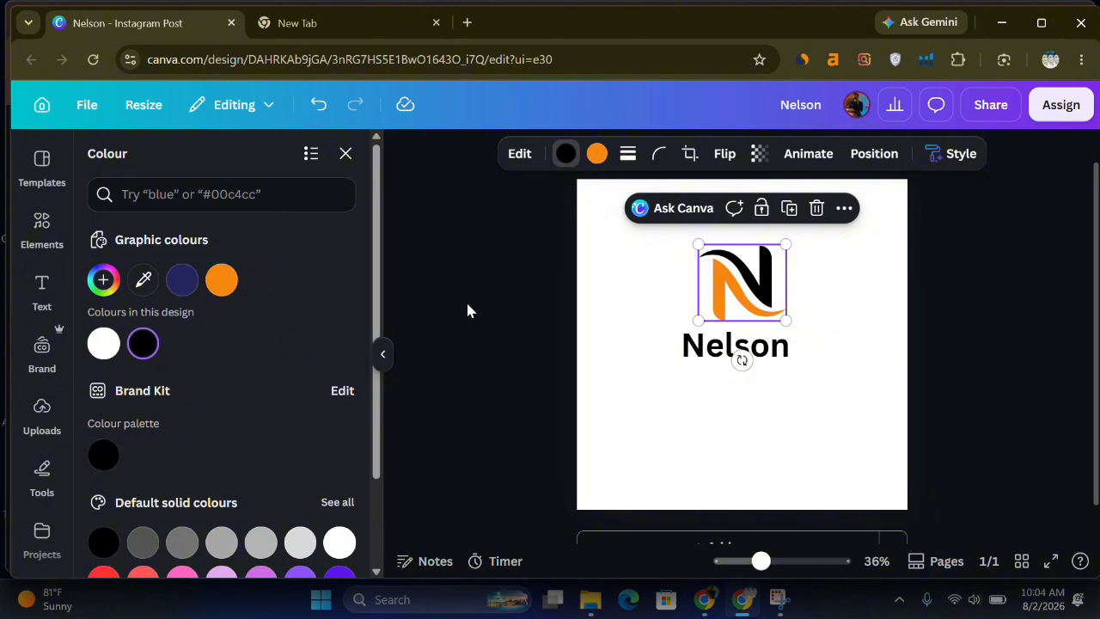
{"action": "left_click", "coordinate": [642, 303]}
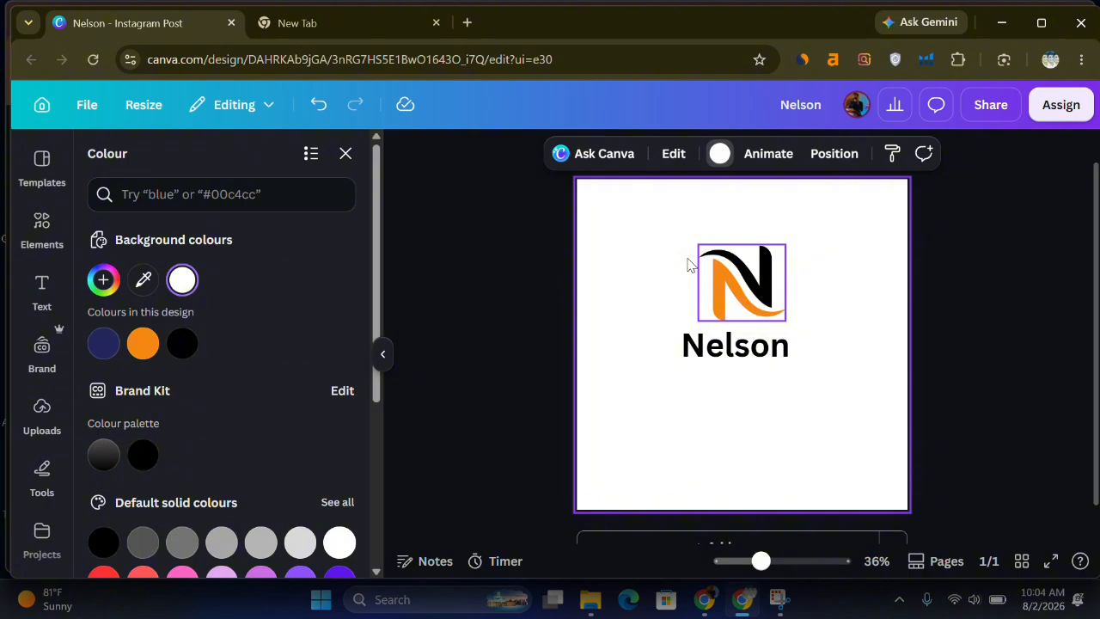
Replace the "Stylish N" graphics search in the elements with "Cart".
{"action": "left_click", "coordinate": [41, 227]}
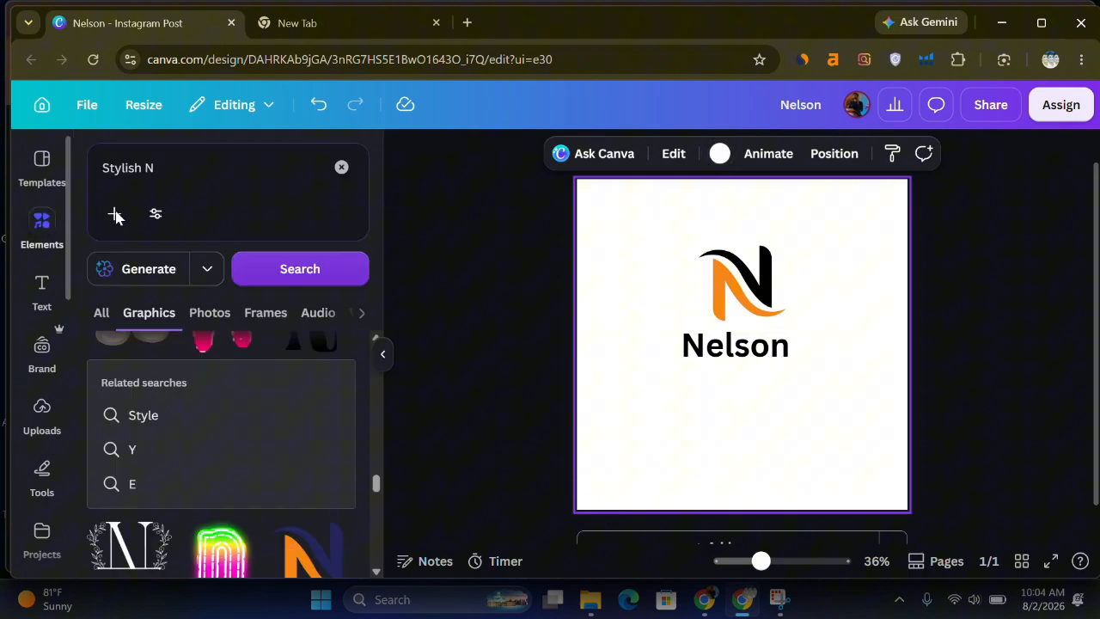
{"action": "left_click", "coordinate": [169, 170]}
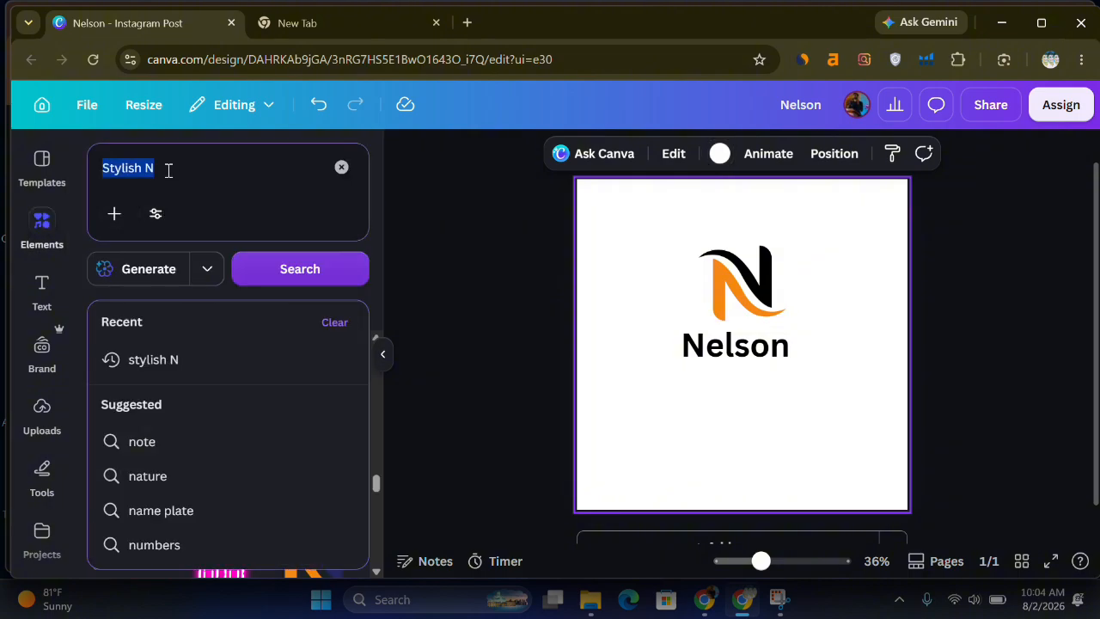
{"action": "type", "text": "Cart"}
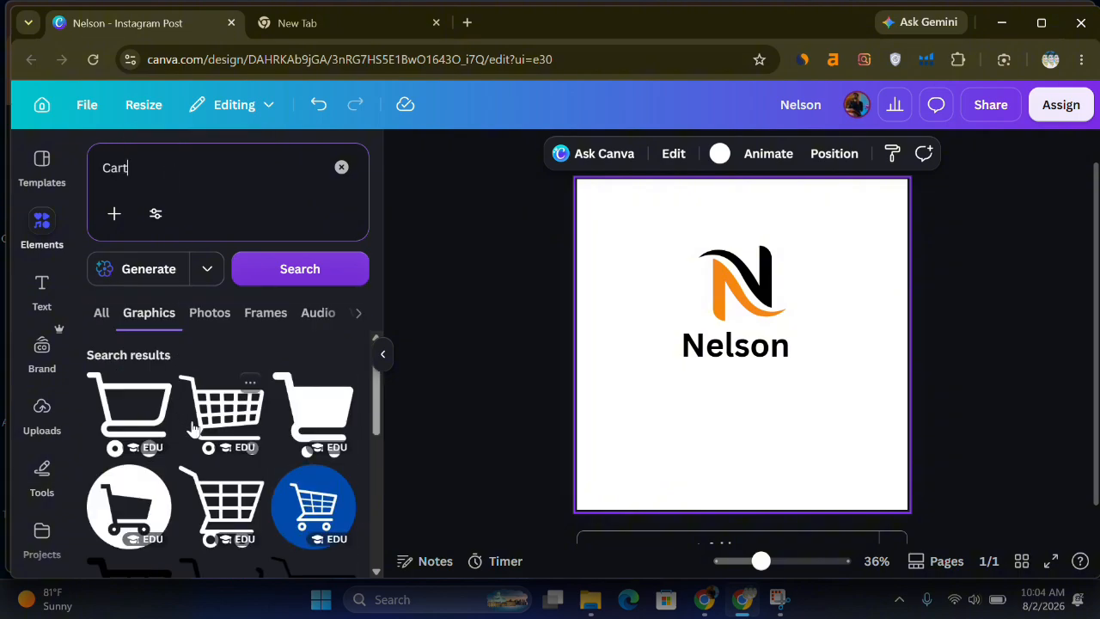
Browse the cart graphics and add the solid slanted shopping cart with speed lines to the page.
{"action": "scroll", "coordinate": [194, 434], "scroll_direction": "down", "scroll_amount": 3}
{"action": "scroll", "coordinate": [194, 434], "scroll_direction": "down", "scroll_amount": 5}
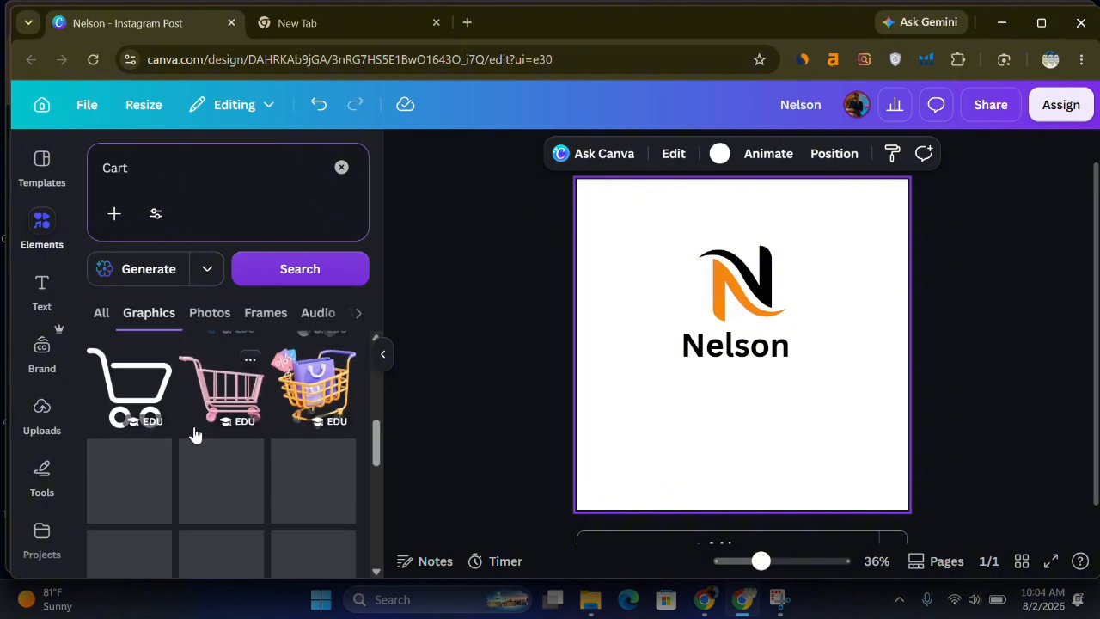
{"action": "scroll", "coordinate": [194, 421], "scroll_direction": "up", "scroll_amount": 3}
{"action": "scroll", "coordinate": [195, 397], "scroll_direction": "up", "scroll_amount": 3}
{"action": "scroll", "coordinate": [196, 402], "scroll_direction": "down", "scroll_amount": 2}
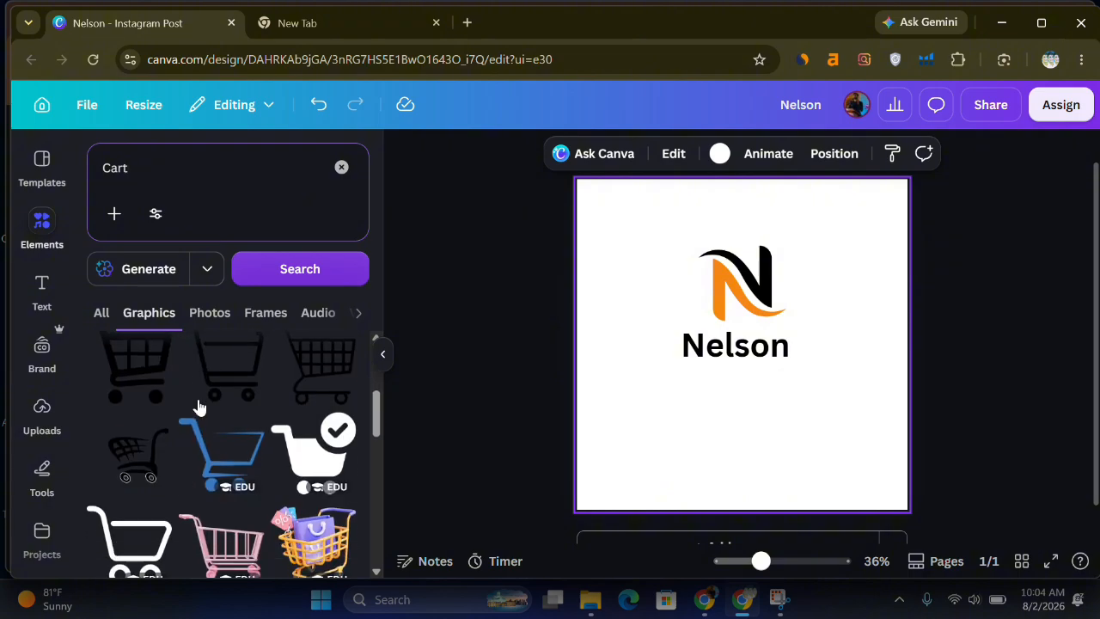
{"action": "scroll", "coordinate": [144, 459], "scroll_direction": "up", "scroll_amount": 3}
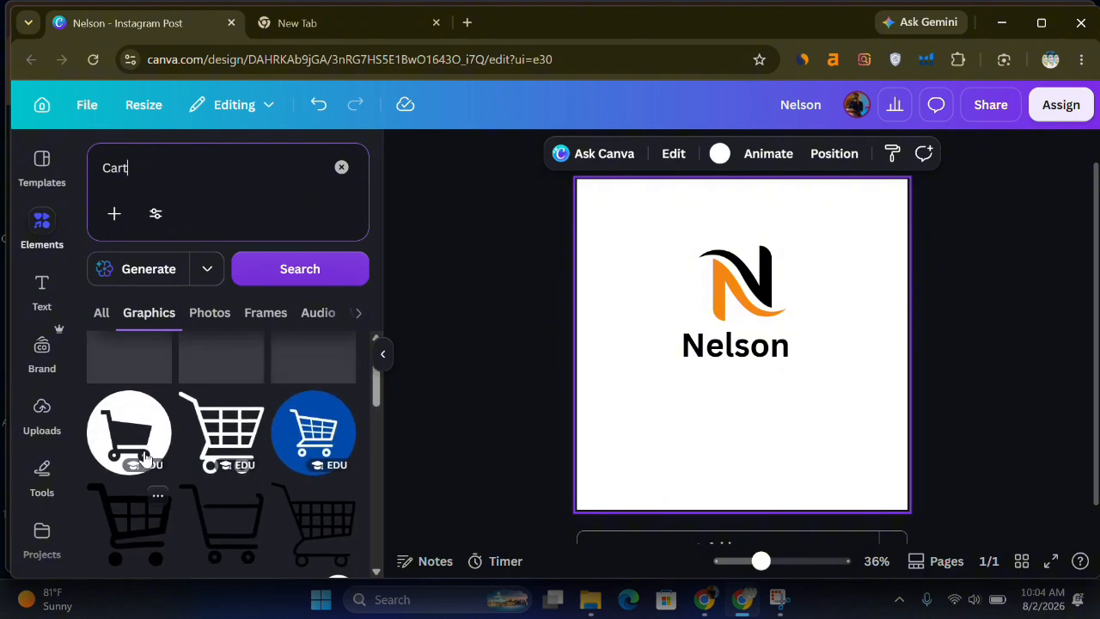
{"action": "scroll", "coordinate": [144, 460], "scroll_direction": "down", "scroll_amount": 2}
{"action": "scroll", "coordinate": [144, 459], "scroll_direction": "down", "scroll_amount": 5}
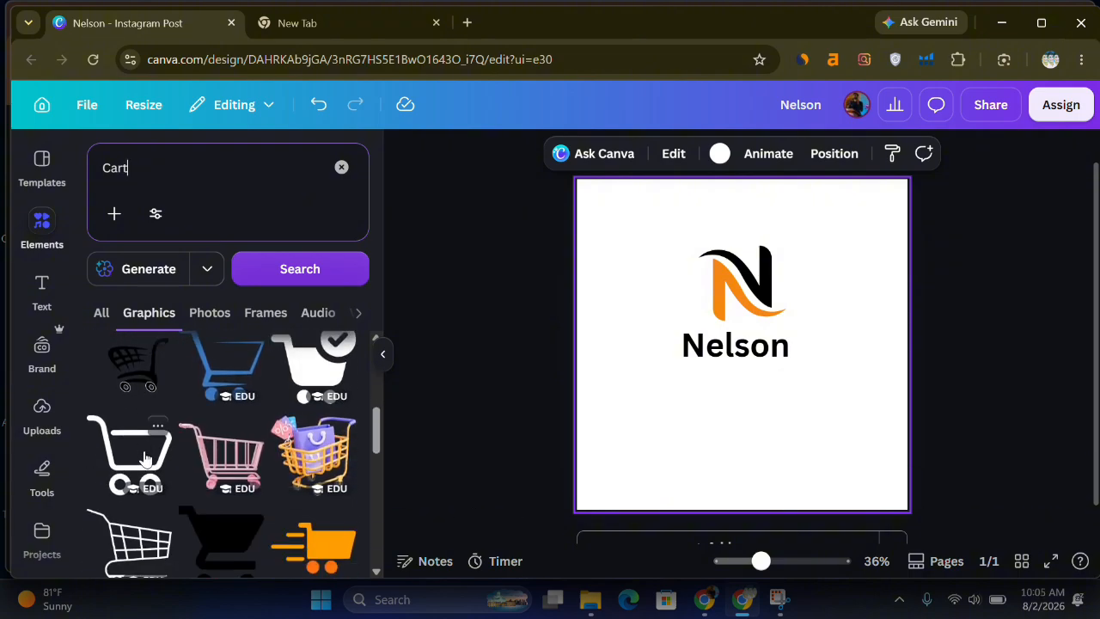
{"action": "scroll", "coordinate": [144, 458], "scroll_direction": "down", "scroll_amount": 5}
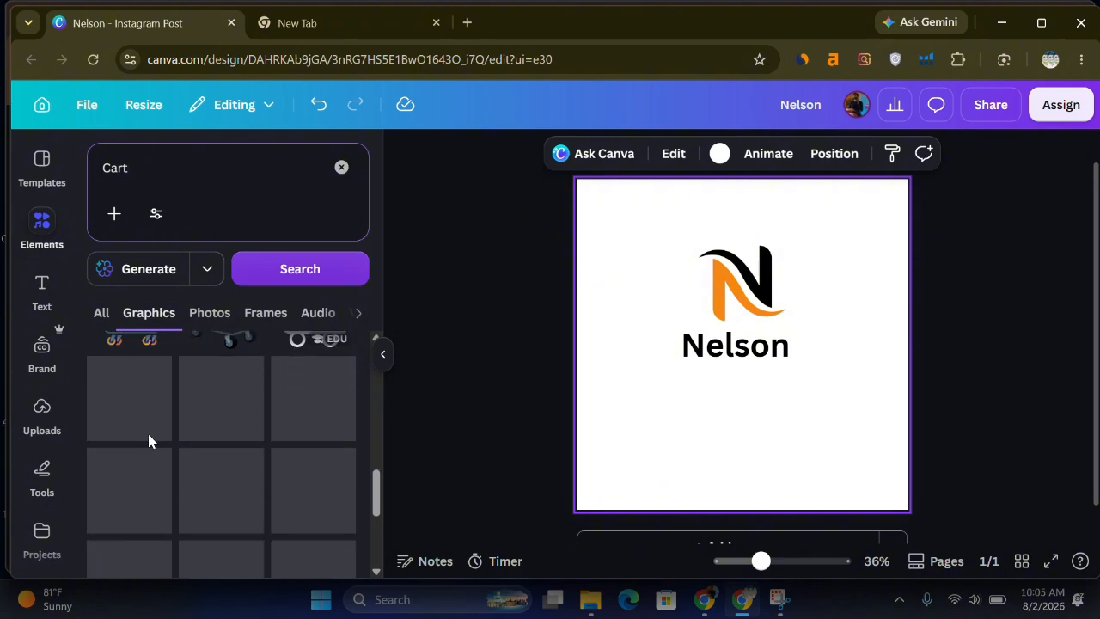
{"action": "scroll", "coordinate": [188, 393], "scroll_direction": "down", "scroll_amount": 4}
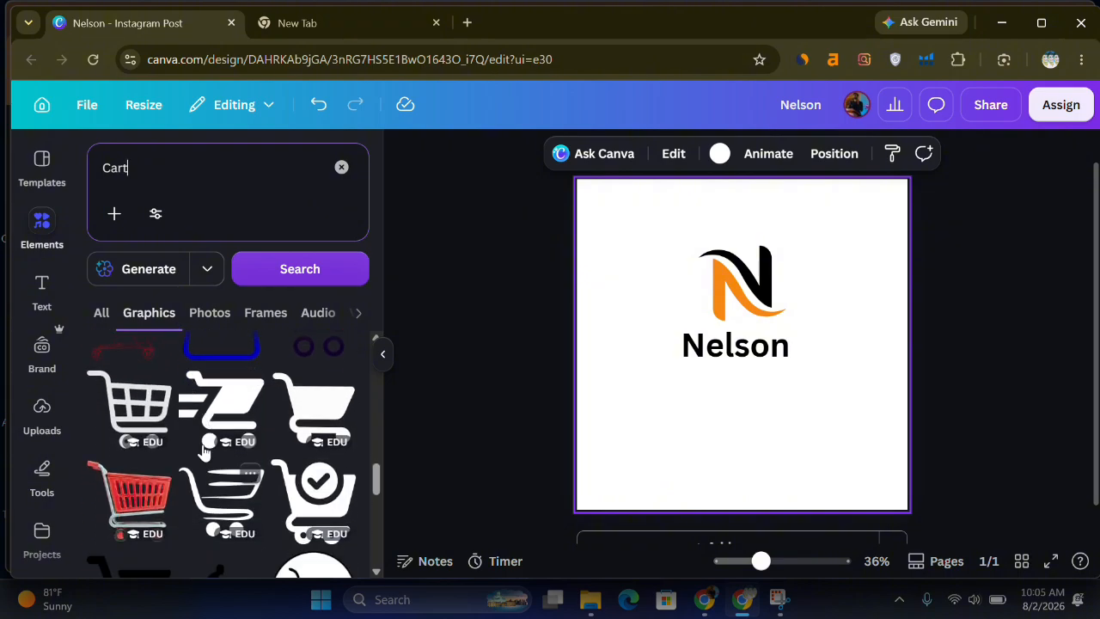
{"action": "left_click", "coordinate": [202, 394]}
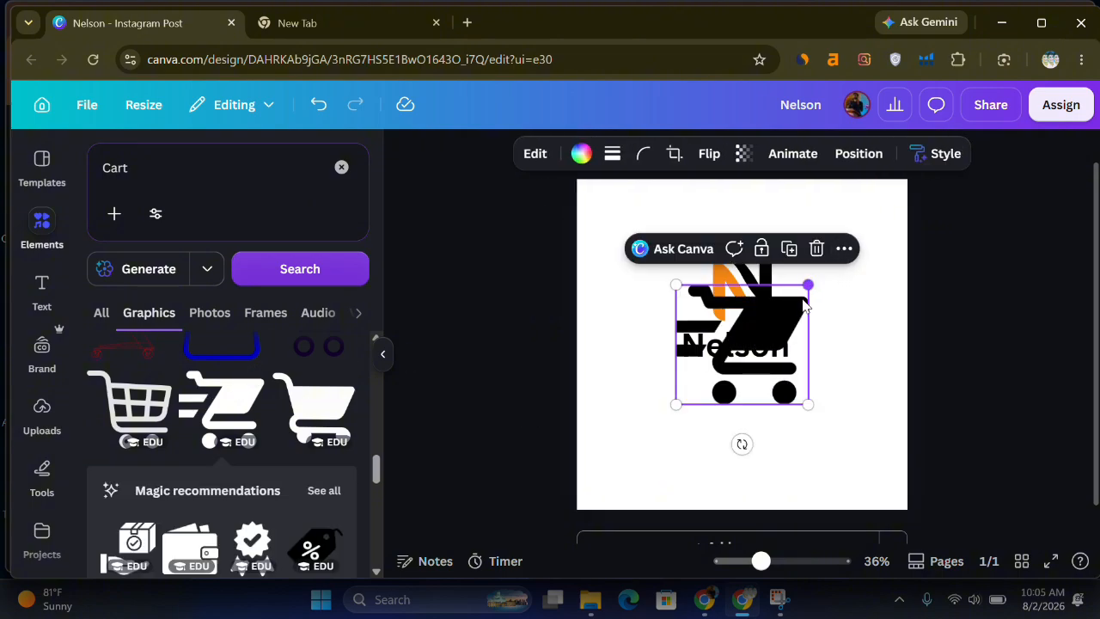
Shrink the cart graphic proportionally to about 40% of its size and place it directly after the word "Nelson".
{"action": "left_click_drag", "start_coordinate": [807, 284], "coordinate": [730, 358]}
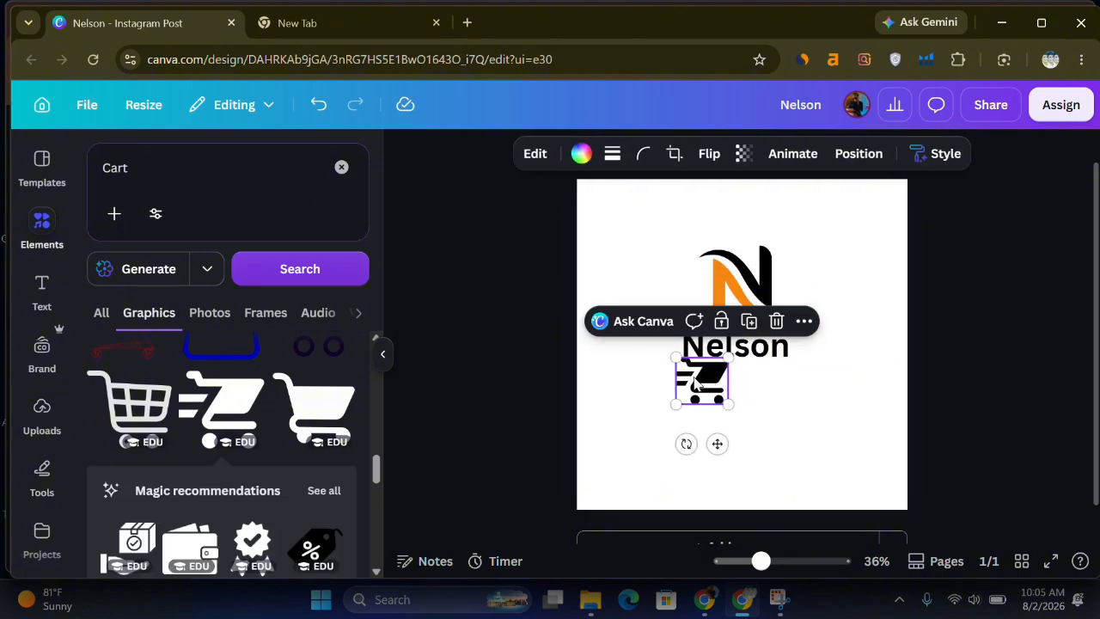
{"action": "left_click_drag", "start_coordinate": [685, 386], "coordinate": [811, 346]}
{"action": "left_click", "coordinate": [511, 327]}
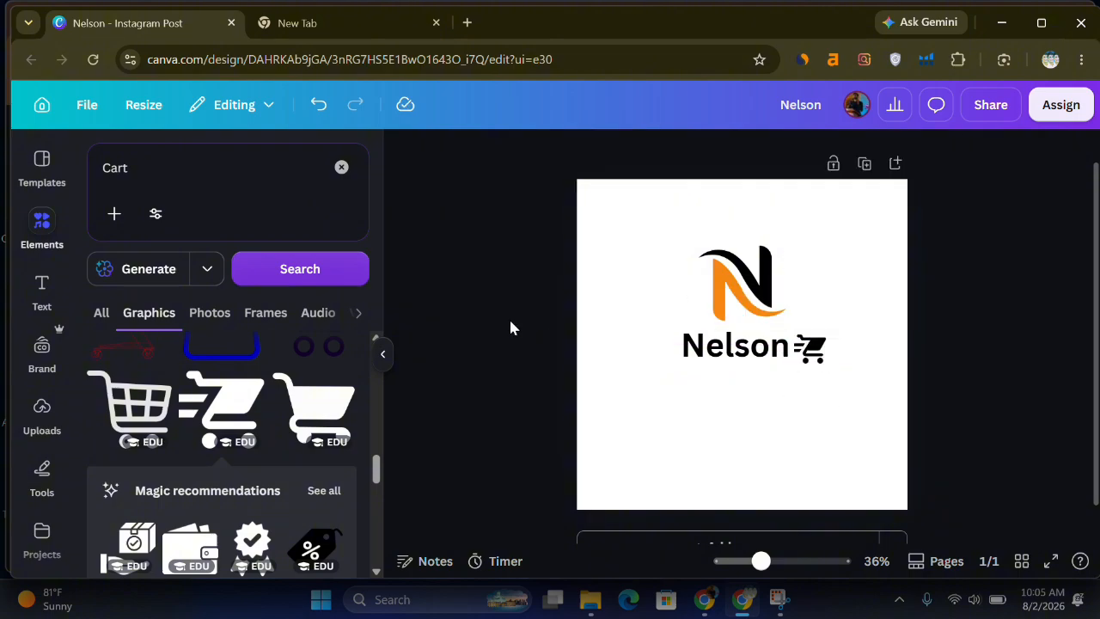
Move the word "Nelson" and the cart graphic together so the pair sits centred directly beneath the N graphic.
{"action": "left_click", "coordinate": [710, 361]}
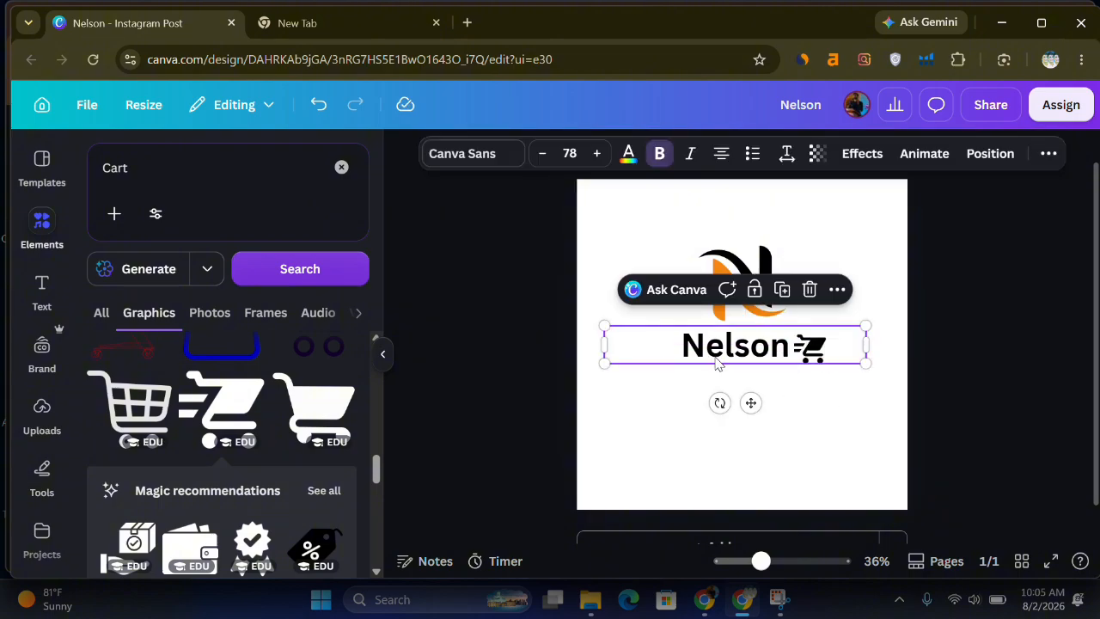
{"action": "left_click", "coordinate": [849, 411]}
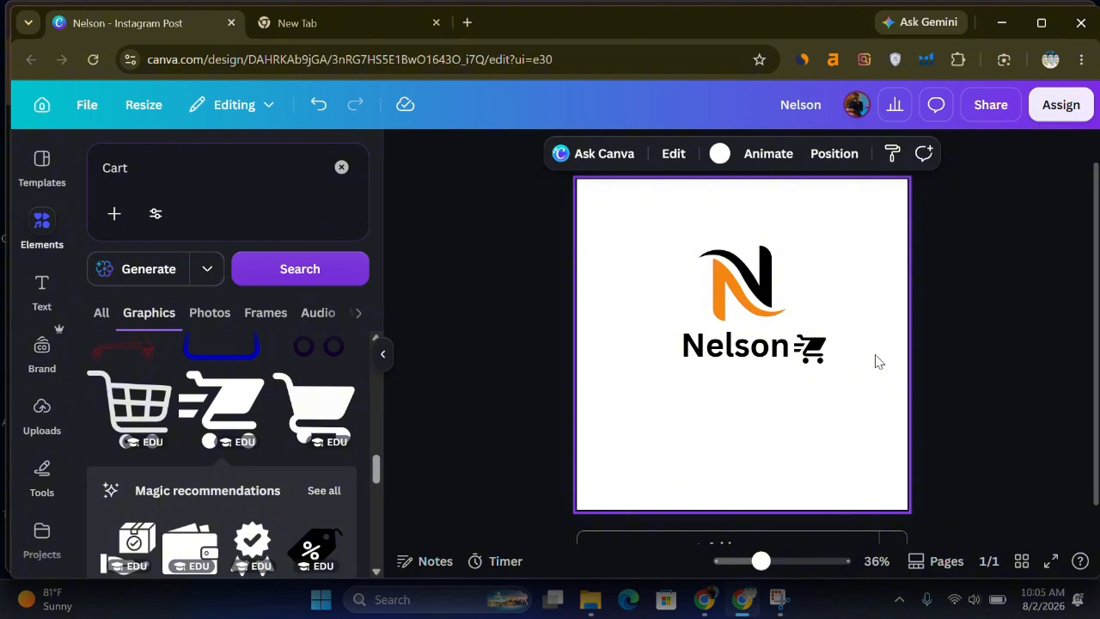
{"action": "left_click", "coordinate": [735, 355]}
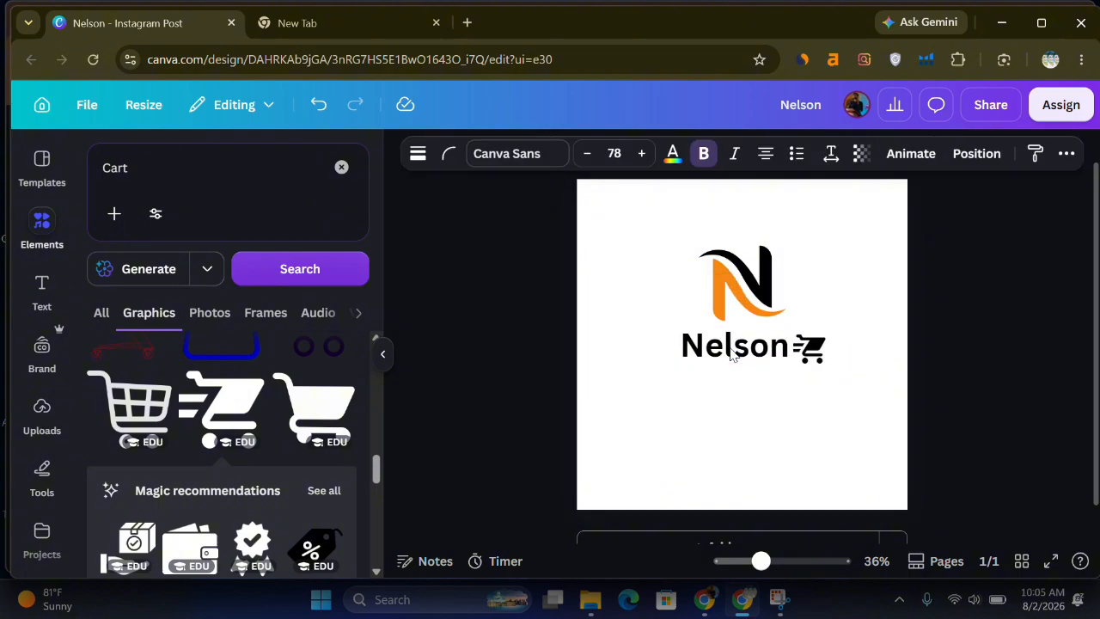
{"action": "key", "text": "Left"}
{"action": "key", "text": "Left"}
{"action": "key", "text": "Left"}
{"action": "key", "text": "Left"}
{"action": "key", "text": "Left"}
{"action": "key", "text": "Left"}
{"action": "key", "text": "Left"}
{"action": "key", "text": "Left"}
{"action": "key", "text": "Left"}
{"action": "key", "text": "Left"}
{"action": "key", "text": "Left"}
{"action": "key", "text": "Left"}
{"action": "key", "text": "Left"}
{"action": "key", "text": "Left"}
{"action": "key", "text": "Left"}
{"action": "key", "text": "Left"}
{"action": "key", "text": "Left"}
{"action": "key", "text": "Left"}
{"action": "key", "text": "Left"}
{"action": "key", "text": "Left"}
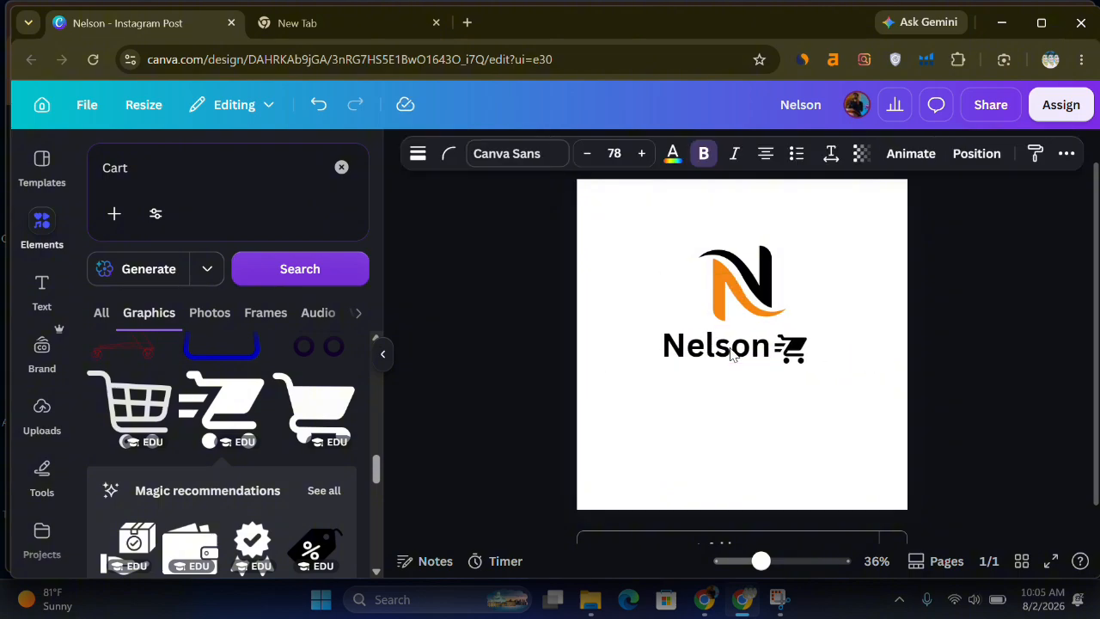
{"action": "left_click", "coordinate": [731, 356]}
{"action": "left_click_drag", "start_coordinate": [736, 349], "coordinate": [743, 345]}
{"action": "left_click", "coordinate": [553, 275]}
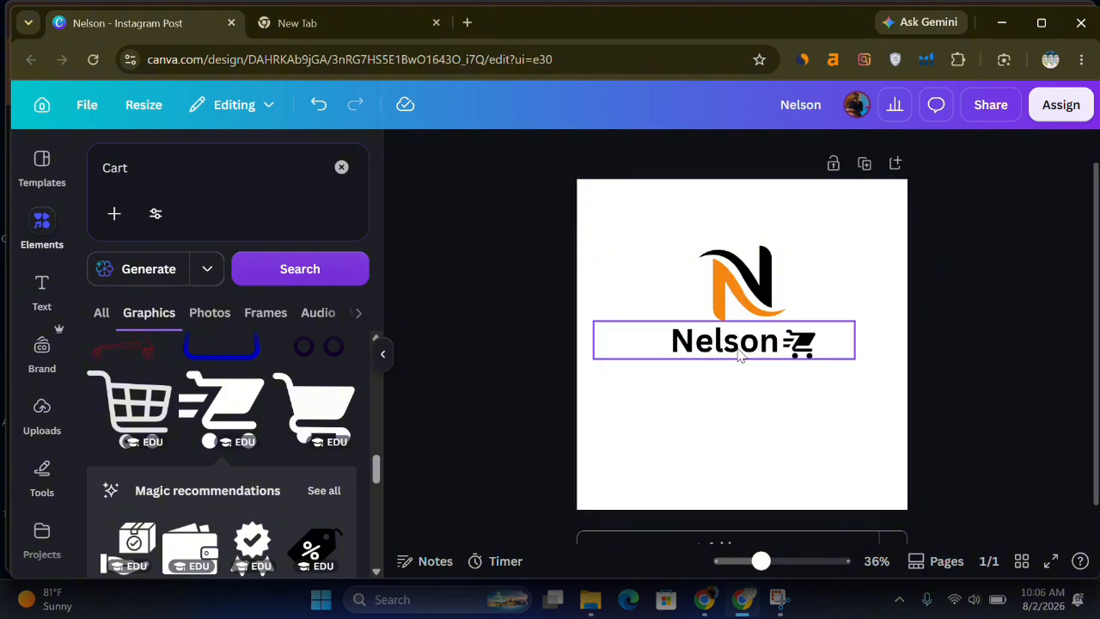
Shrink the N graphic proportionally to about 70% of its size and centre it just above the name.
{"action": "left_click", "coordinate": [751, 300]}
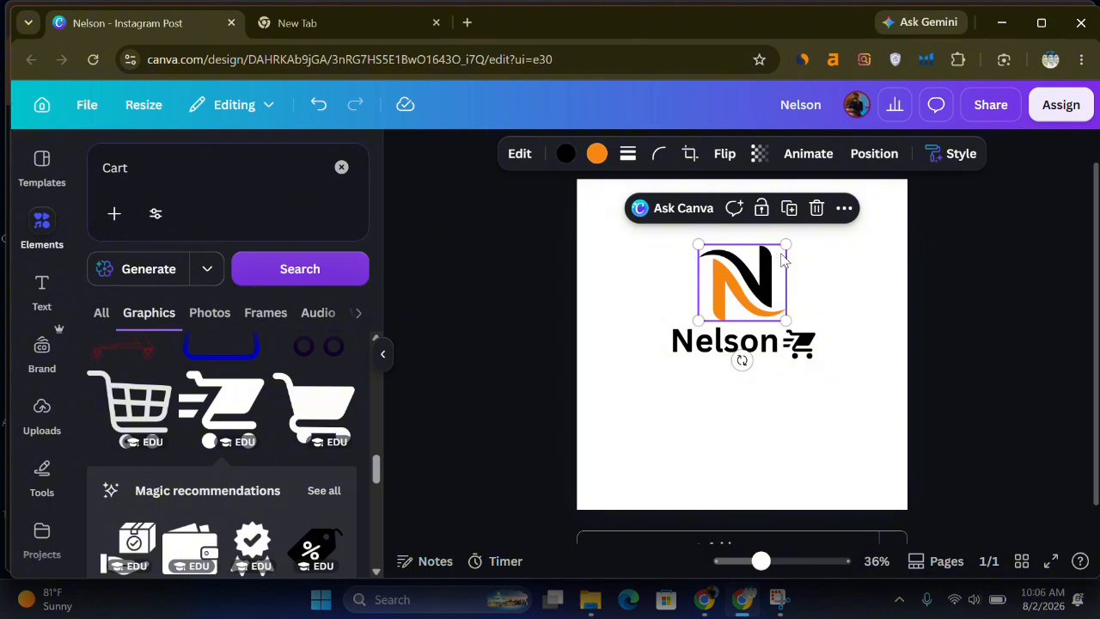
{"action": "left_click_drag", "start_coordinate": [783, 246], "coordinate": [770, 260]}
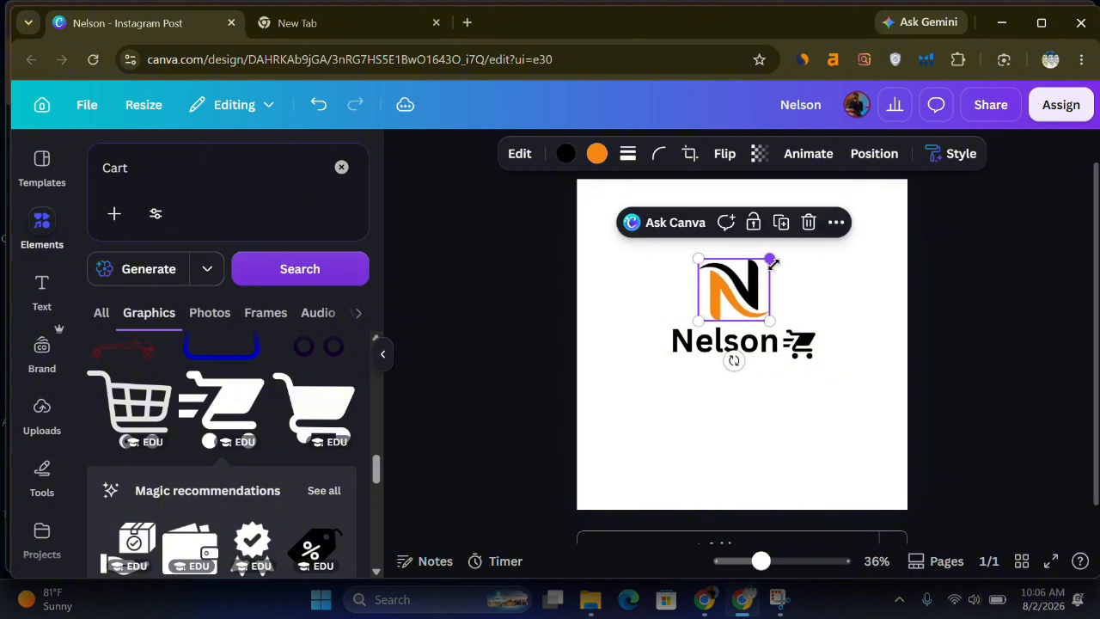
{"action": "left_click_drag", "start_coordinate": [730, 292], "coordinate": [739, 289]}
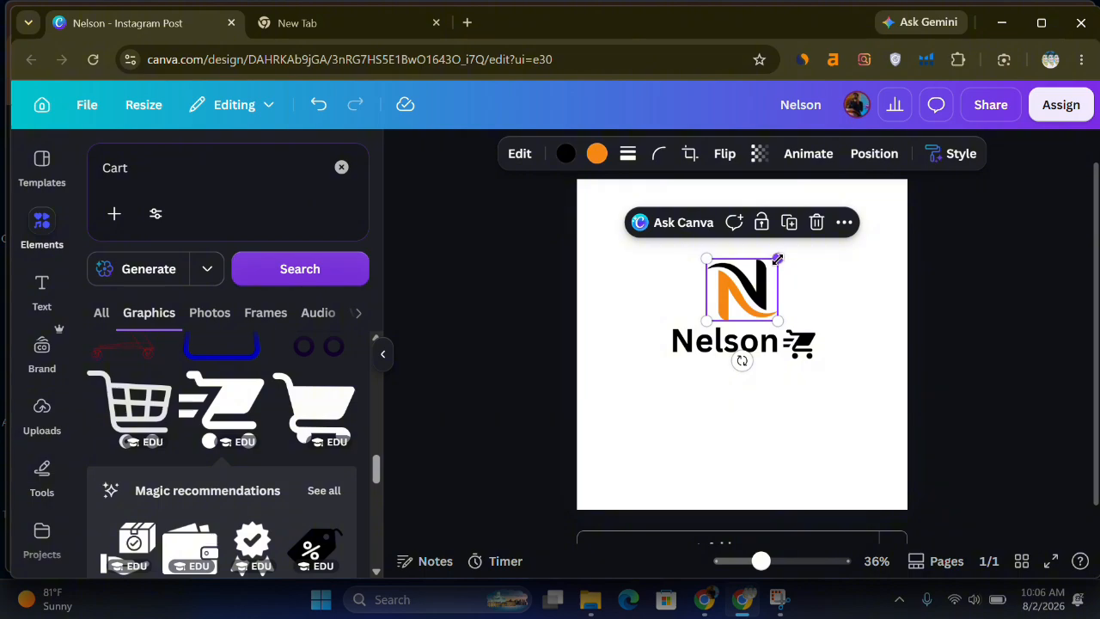
{"action": "left_click_drag", "start_coordinate": [776, 258], "coordinate": [730, 285]}
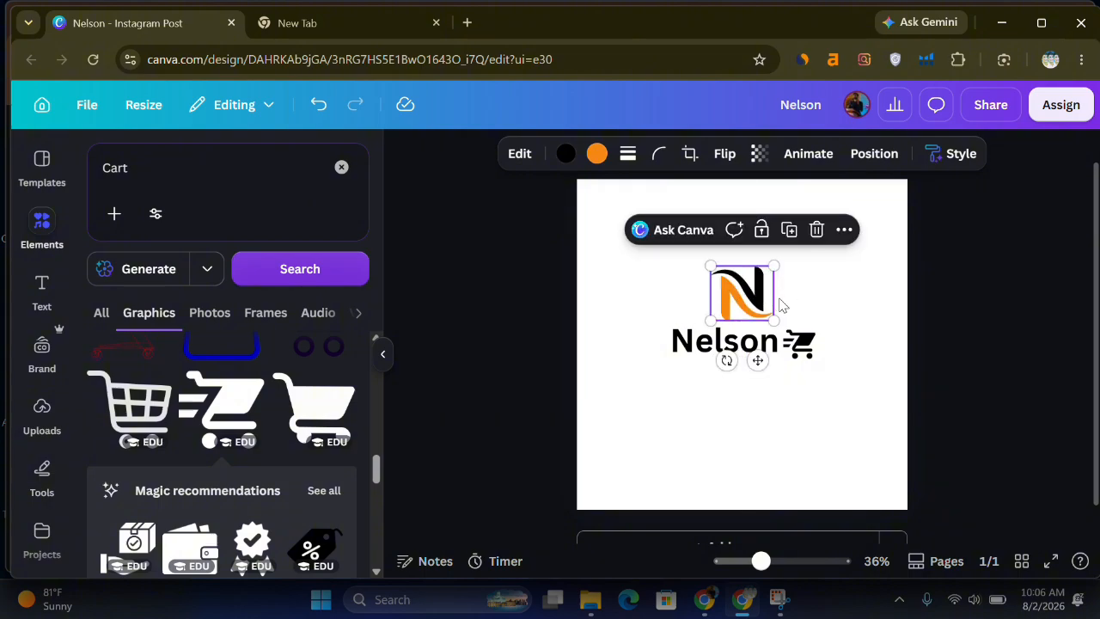
{"action": "left_click", "coordinate": [795, 391]}
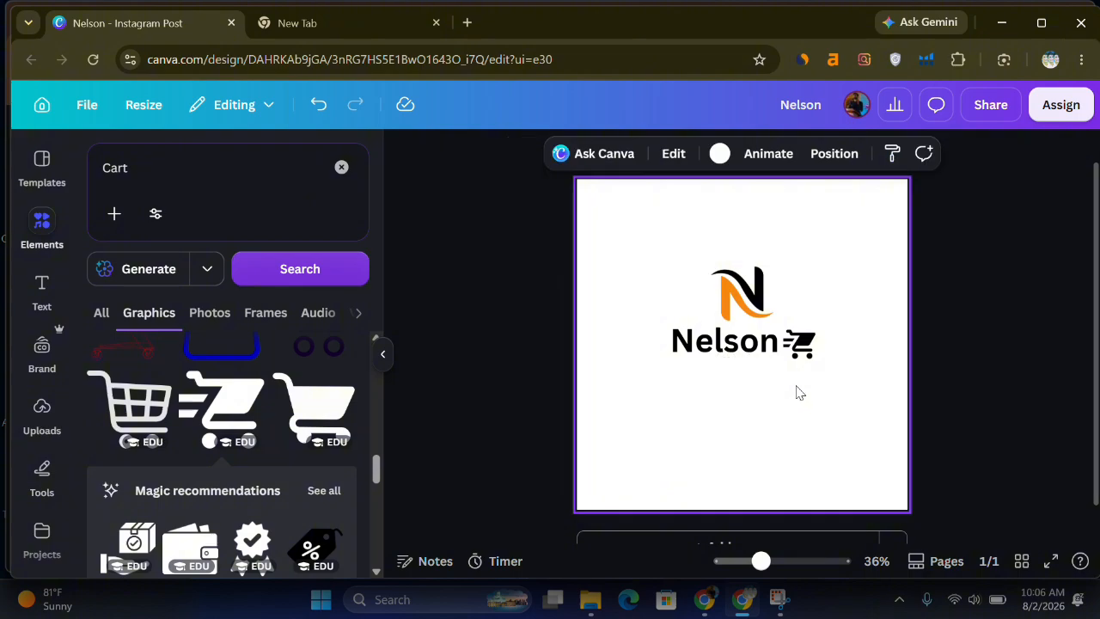
Narrow the text box to fit the word "Nelson" and move it back beneath the N, right against the cart.
{"action": "left_click", "coordinate": [804, 347]}
{"action": "double_click", "coordinate": [803, 347]}
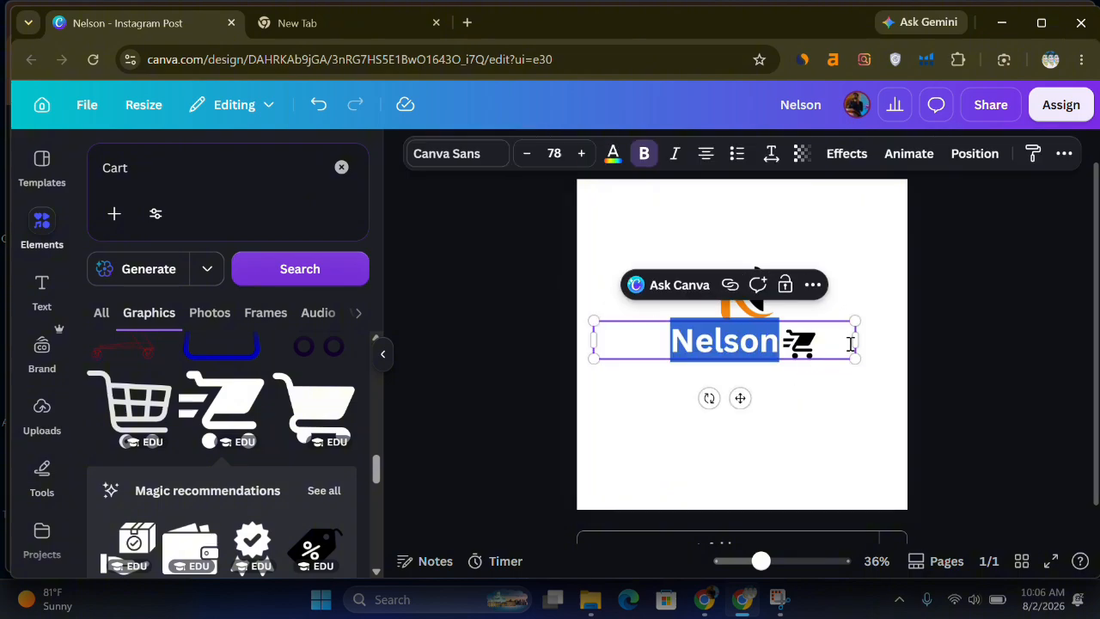
{"action": "left_click_drag", "start_coordinate": [855, 342], "coordinate": [706, 357]}
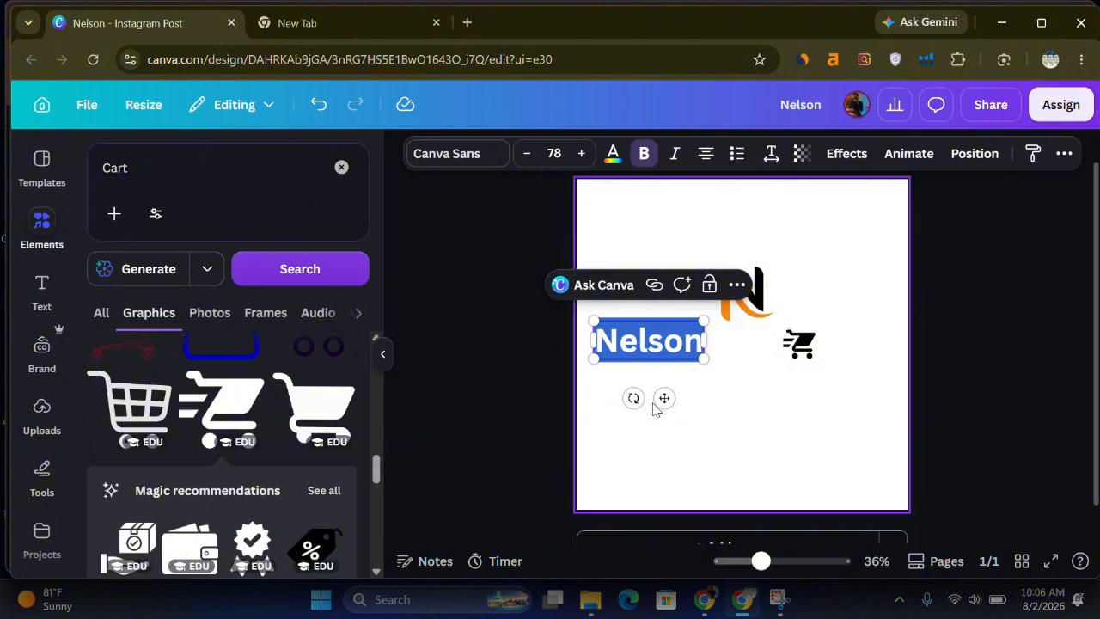
{"action": "left_click_drag", "start_coordinate": [663, 398], "coordinate": [740, 396]}
{"action": "left_click", "coordinate": [622, 391]}
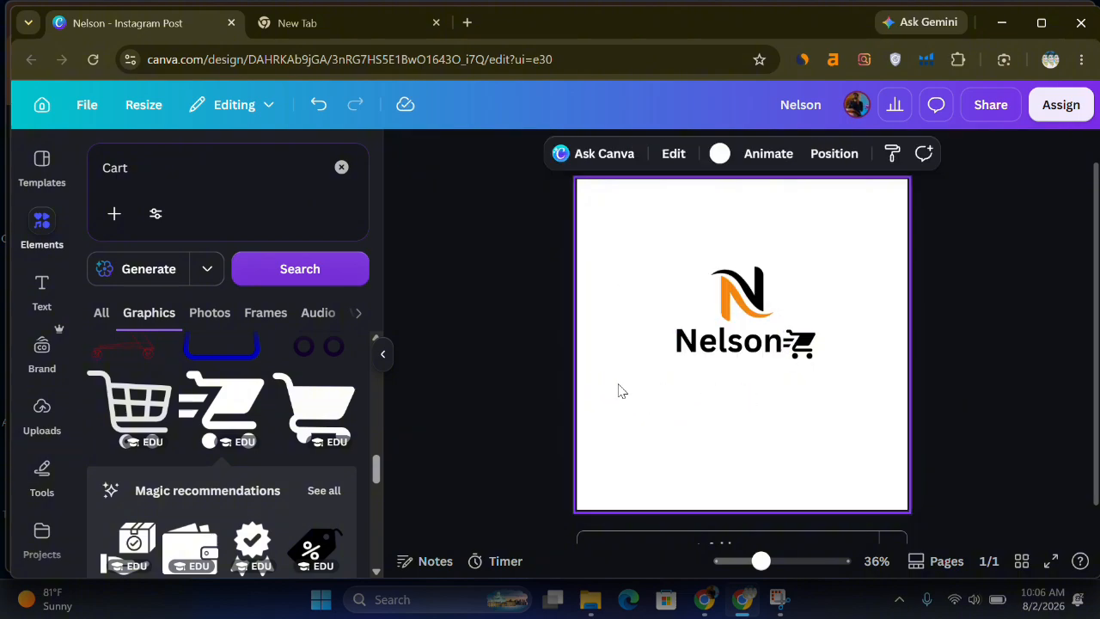
Recolour the cart graphic orange (#f68712) and lower the word "Nelson" slightly to line up with it.
{"action": "left_click", "coordinate": [799, 341]}
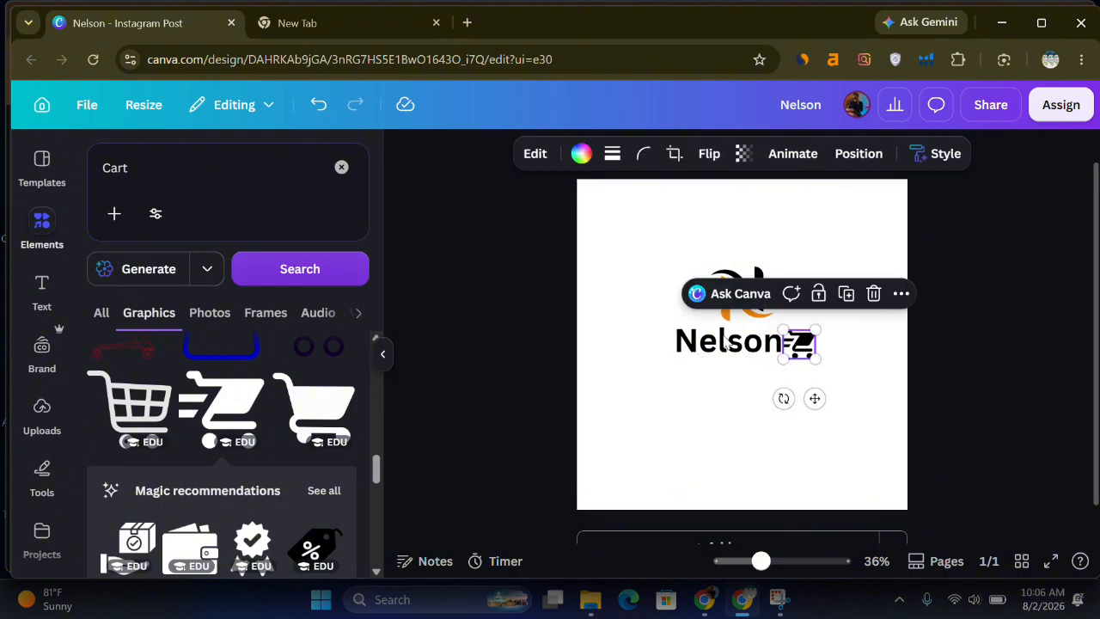
{"action": "left_click", "coordinate": [583, 157]}
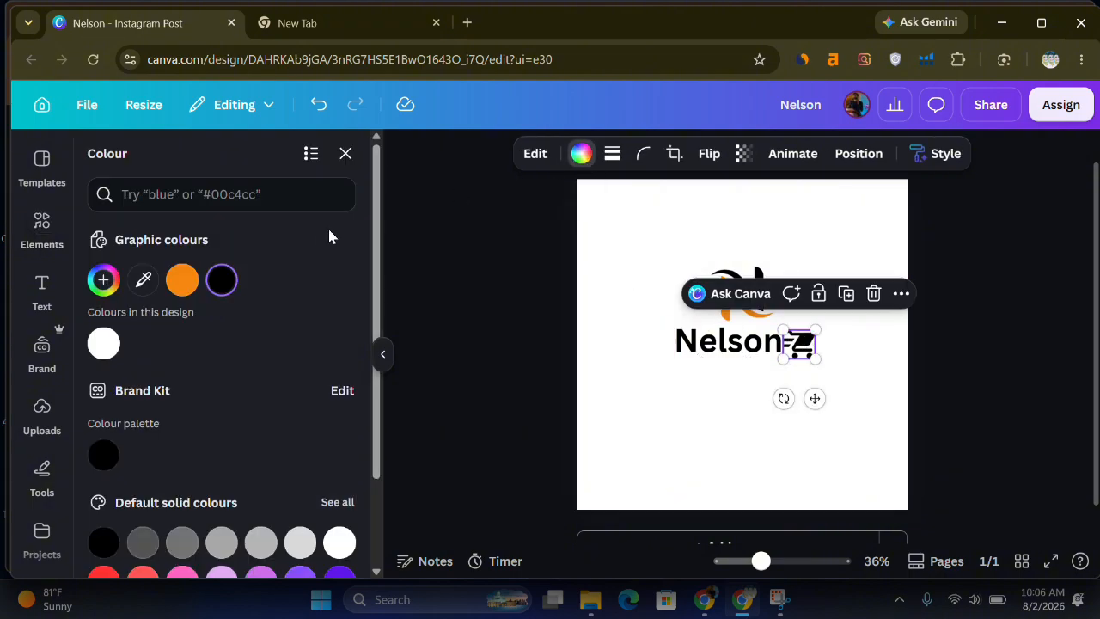
{"action": "left_click", "coordinate": [181, 281]}
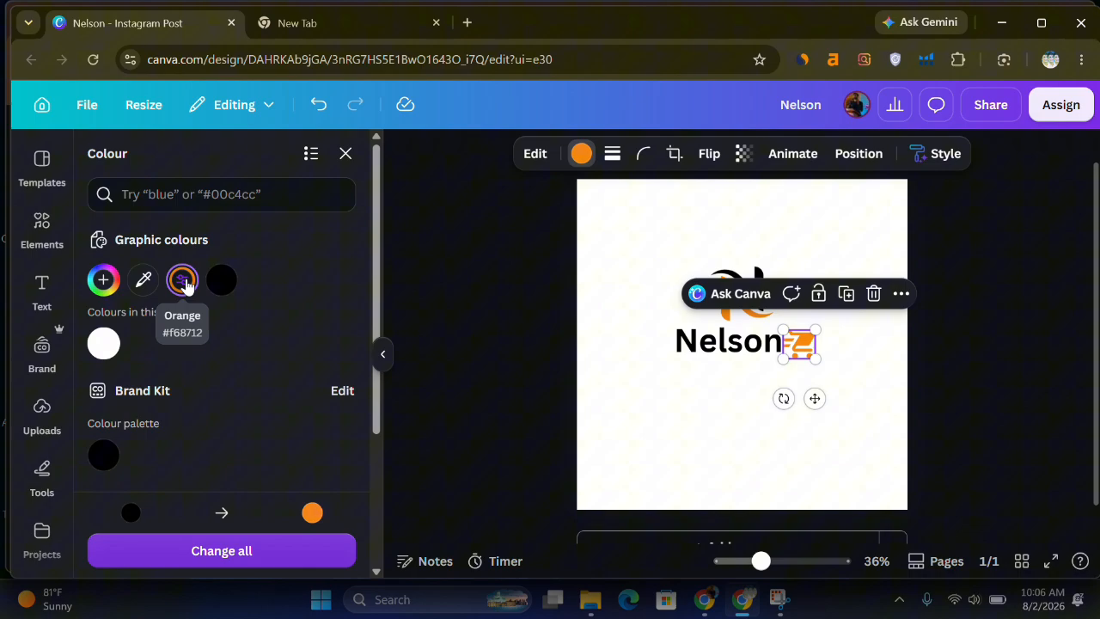
{"action": "left_click", "coordinate": [626, 325]}
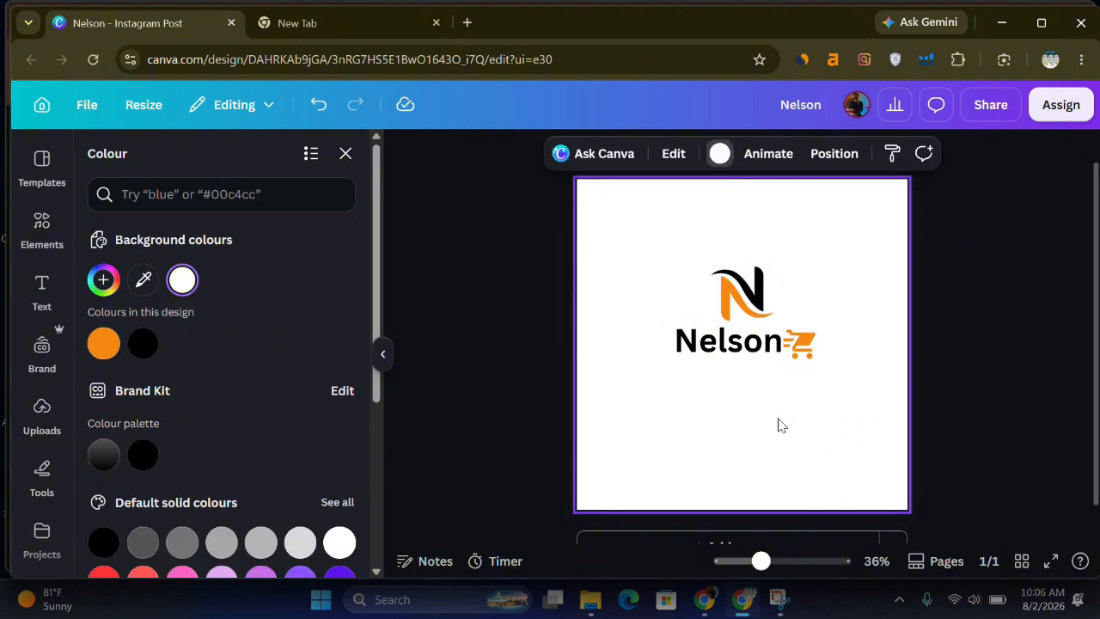
{"action": "key", "text": "Escape"}
{"action": "left_click", "coordinate": [746, 354]}
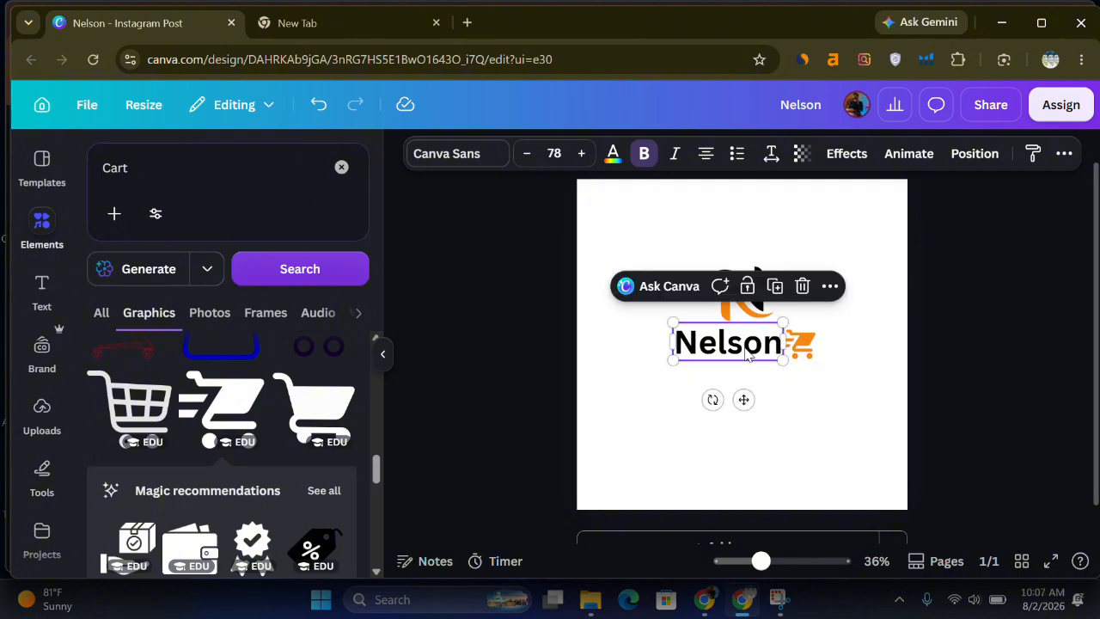
{"action": "left_click", "coordinate": [838, 353]}
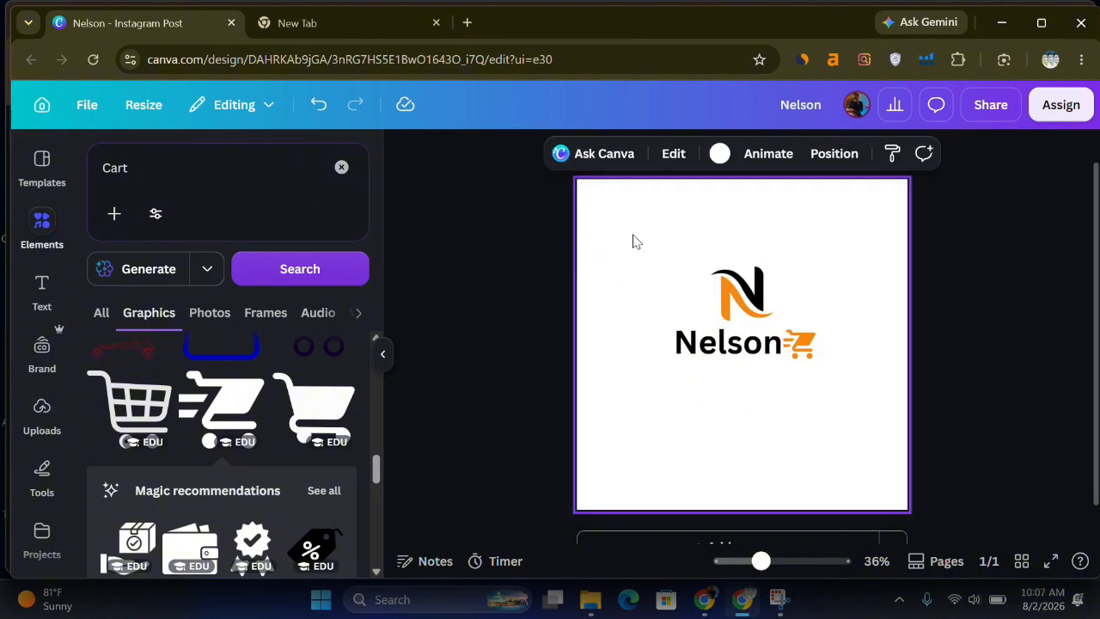
Move the N graphic, the word "Nelson" and the cart together down to the centre of the page.
{"action": "left_click_drag", "start_coordinate": [632, 242], "coordinate": [856, 371]}
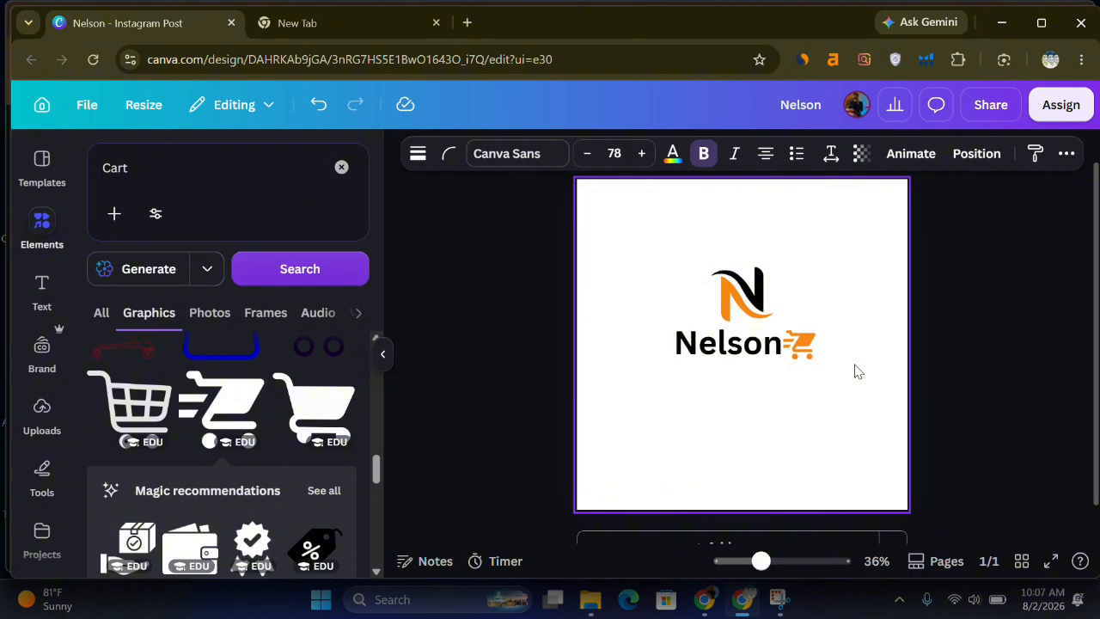
{"action": "key", "text": "Down"}
{"action": "key", "text": "Down"}
{"action": "key", "text": "Down"}
{"action": "key", "text": "Down"}
{"action": "key", "text": "Down"}
{"action": "key", "text": "Down"}
{"action": "key", "text": "Down"}
{"action": "key", "text": "Down"}
{"action": "key", "text": "Down"}
{"action": "key", "text": "Down"}
{"action": "key", "text": "Down"}
{"action": "key", "text": "Down"}
{"action": "key", "text": "Down"}
{"action": "key", "text": "Down"}
{"action": "key", "text": "Down"}
{"action": "key", "text": "Down"}
{"action": "key", "text": "Down"}
{"action": "key", "text": "Down"}
{"action": "key", "text": "Down"}
{"action": "key", "text": "Down"}
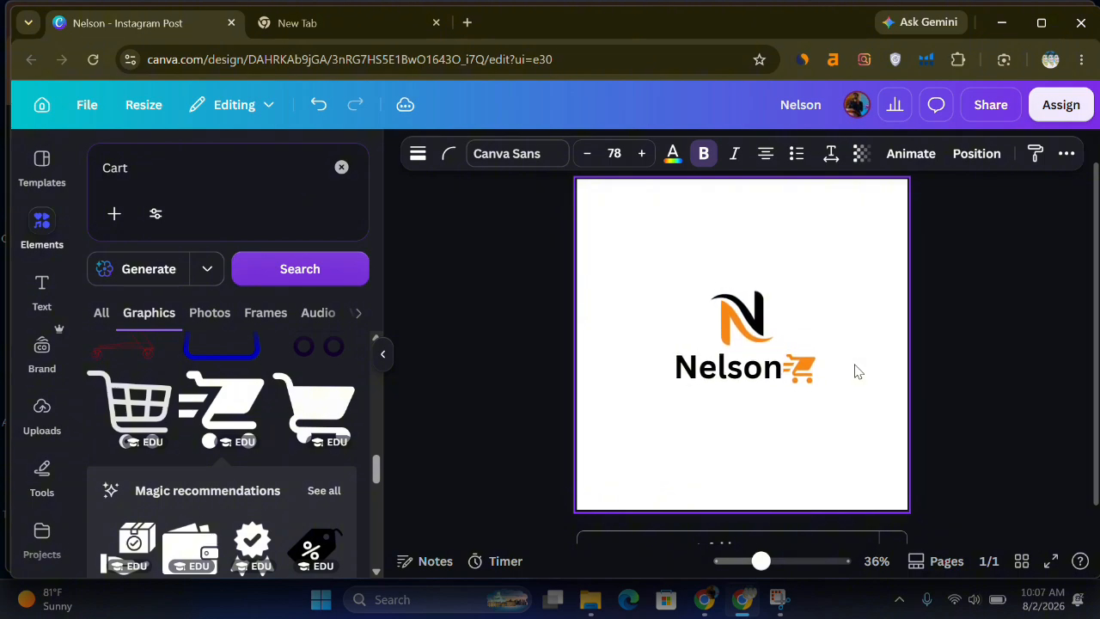
{"action": "key", "text": "Down"}
{"action": "key", "text": "Down"}
{"action": "key", "text": "Down"}
{"action": "key", "text": "Down"}
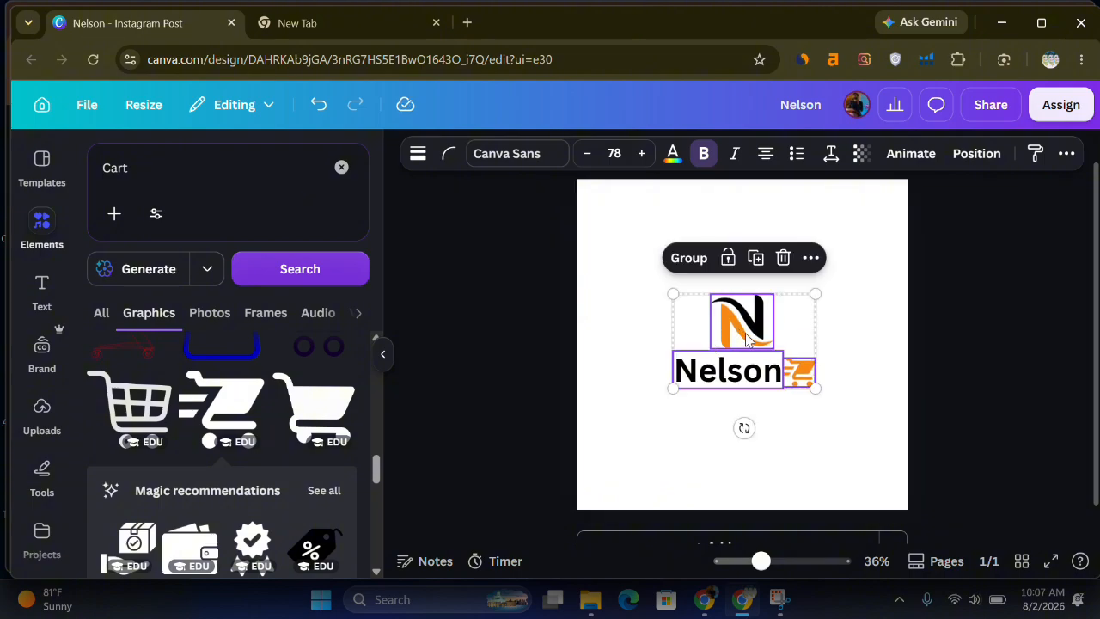
{"action": "mouse_move", "coordinate": [746, 339]}
{"action": "left_mouse_down"}
{"action": "mouse_move", "coordinate": [744, 306]}
{"action": "mouse_move", "coordinate": [745, 336]}
{"action": "left_mouse_up"}
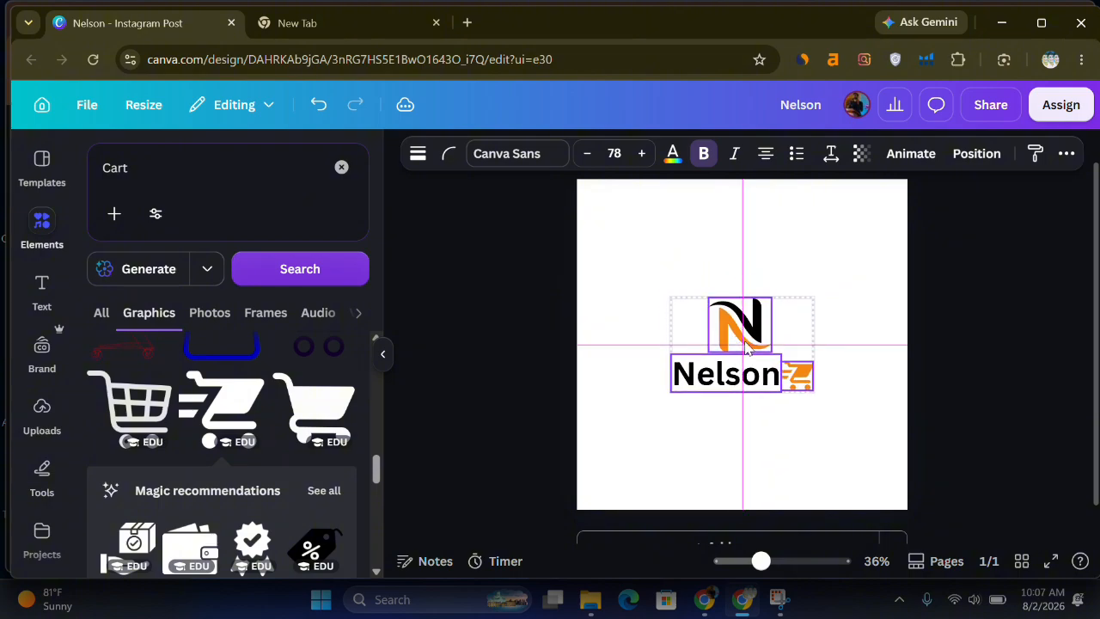
{"action": "left_click", "coordinate": [847, 358]}
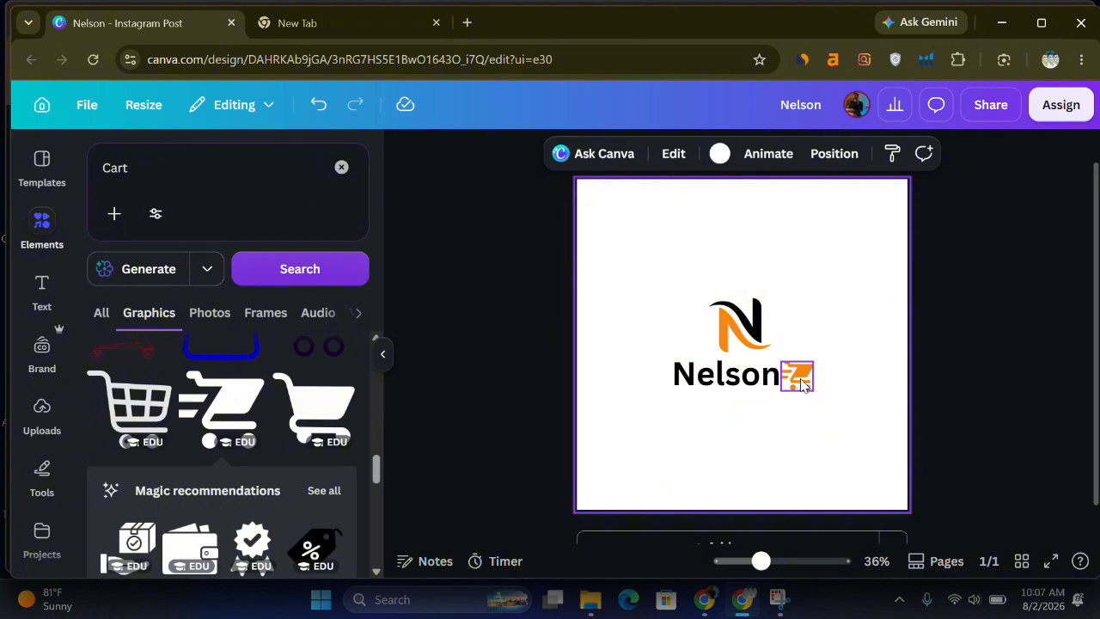
Change the font of the word "Nelson" to Times New Roman MT and lower the text slightly.
{"action": "left_click", "coordinate": [729, 369]}
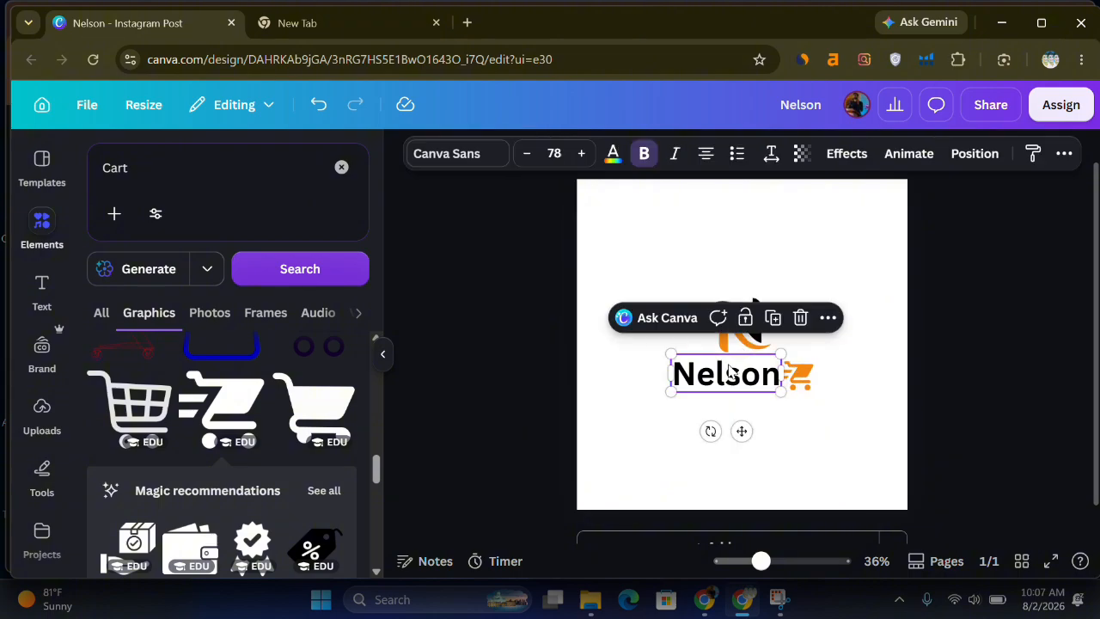
{"action": "left_click", "coordinate": [468, 155]}
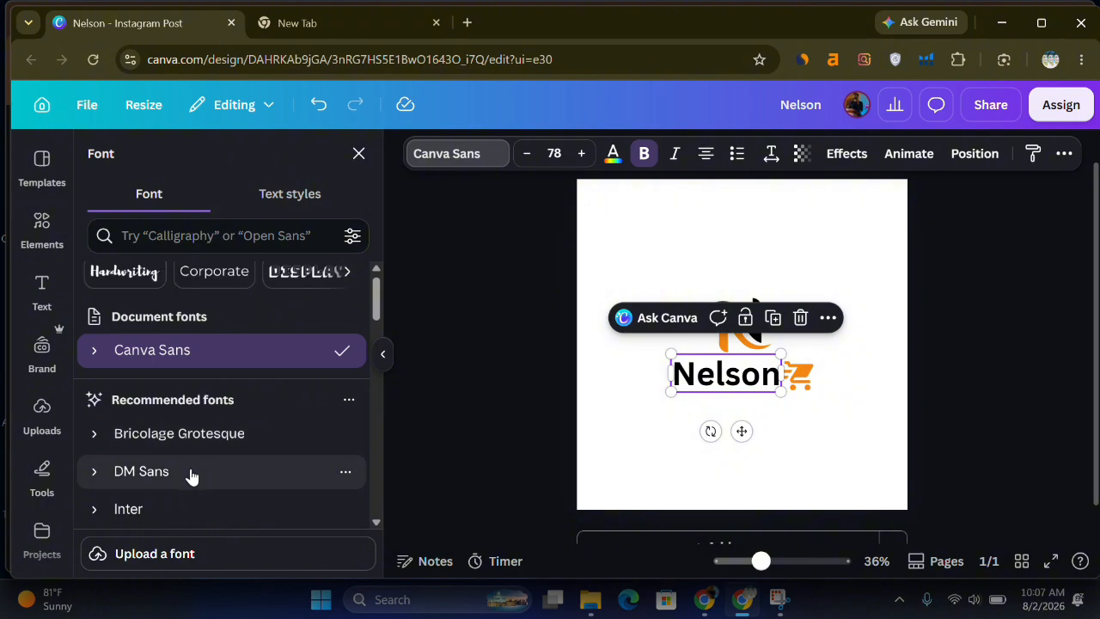
{"action": "scroll", "coordinate": [189, 474], "scroll_direction": "down", "scroll_amount": 2}
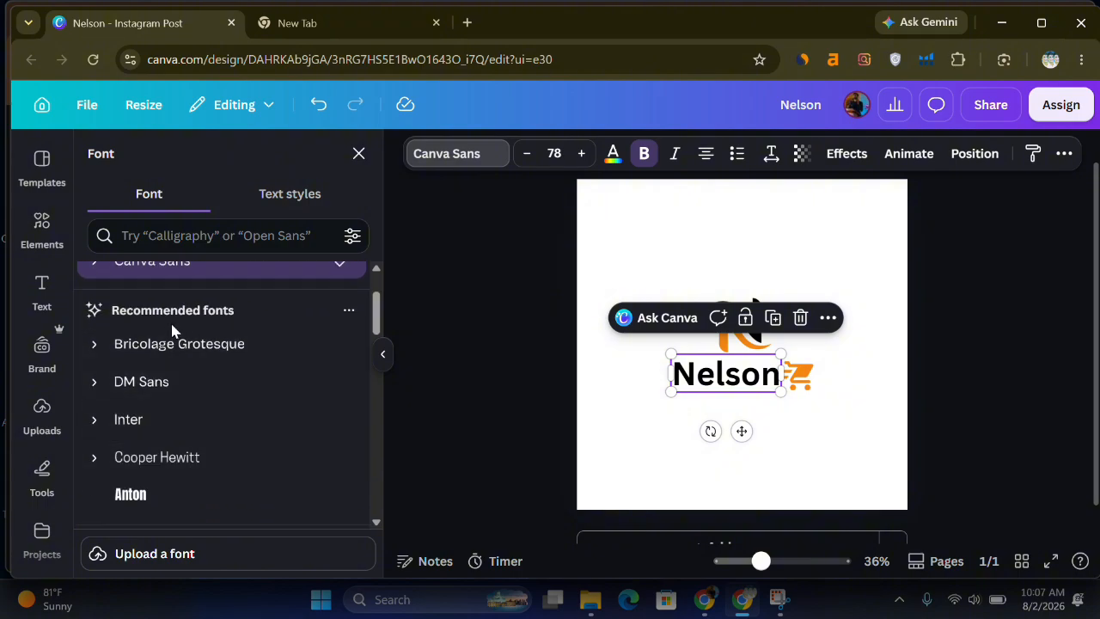
{"action": "scroll", "coordinate": [197, 413], "scroll_direction": "down", "scroll_amount": 5}
{"action": "left_click", "coordinate": [203, 403]}
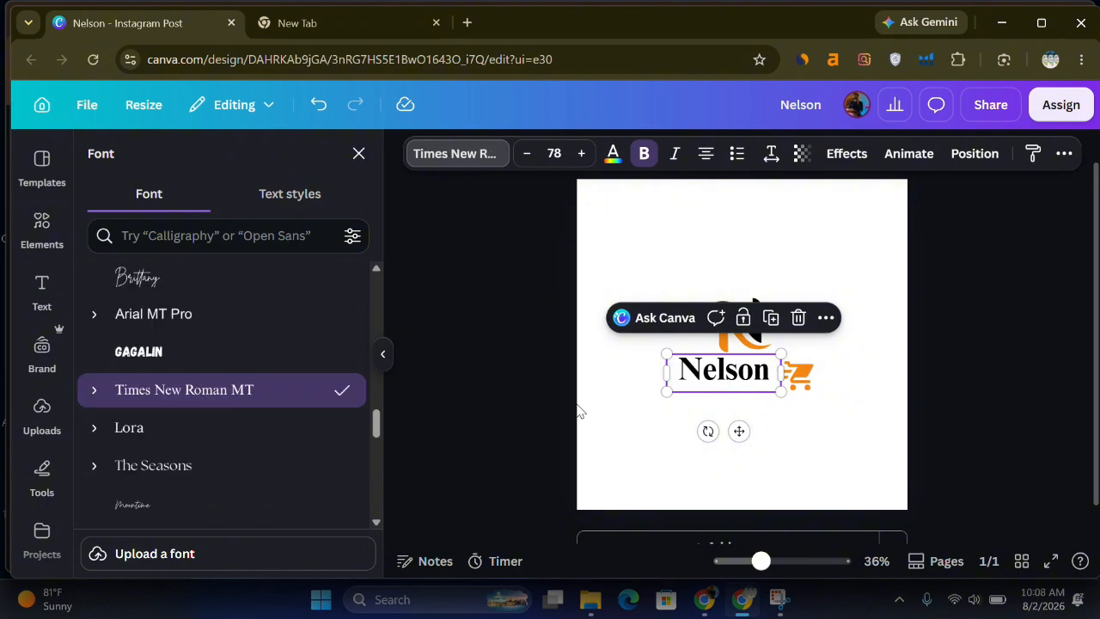
{"action": "left_click", "coordinate": [624, 424]}
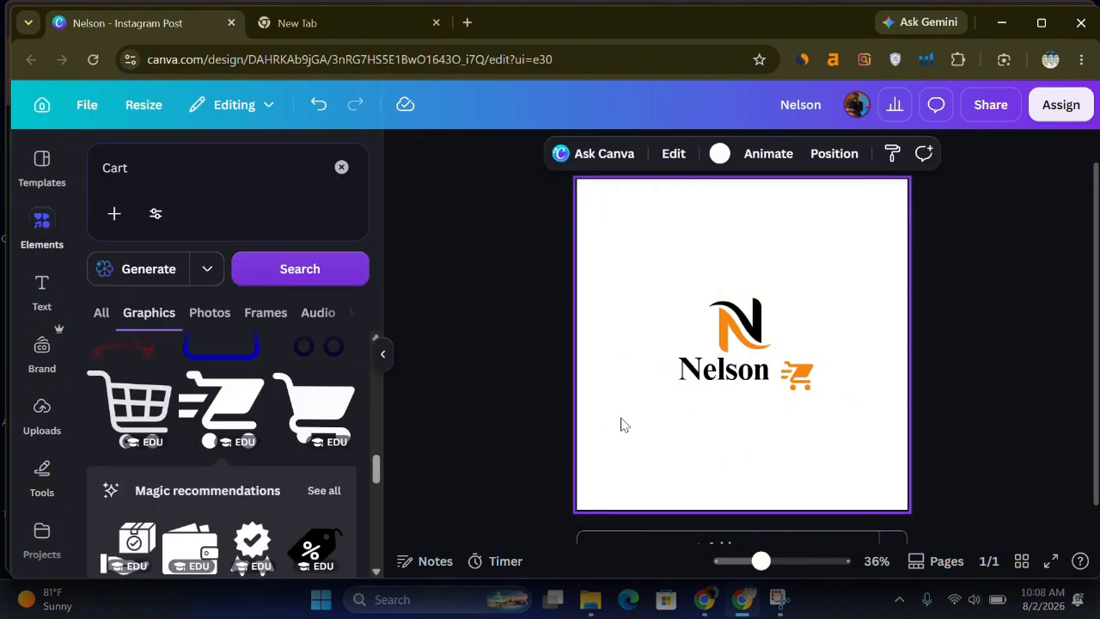
{"action": "left_click", "coordinate": [728, 370]}
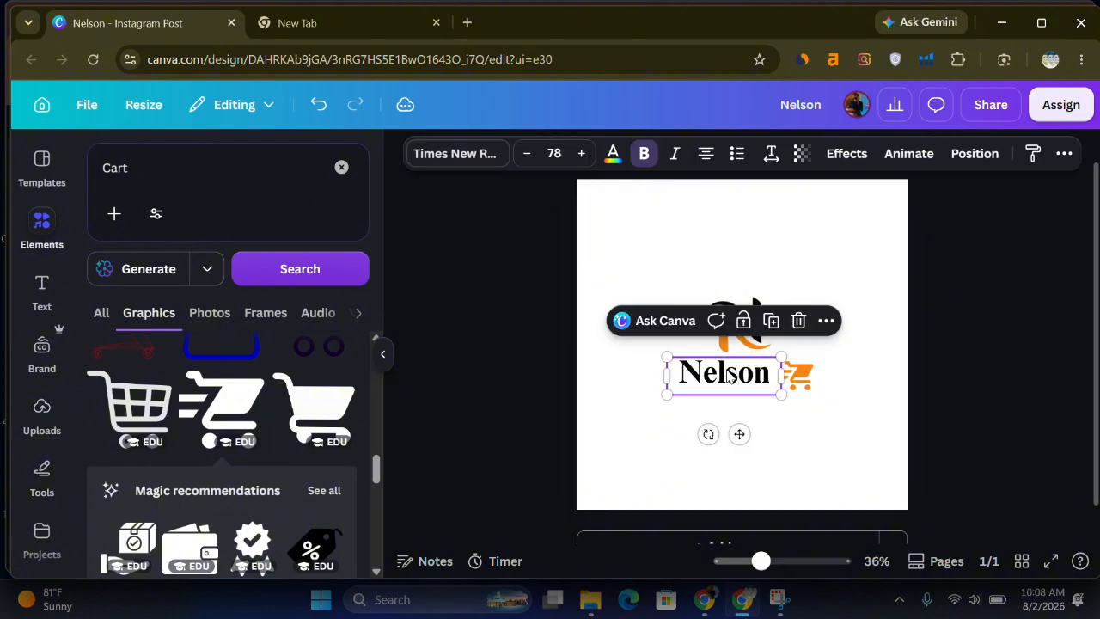
{"action": "left_click", "coordinate": [599, 369]}
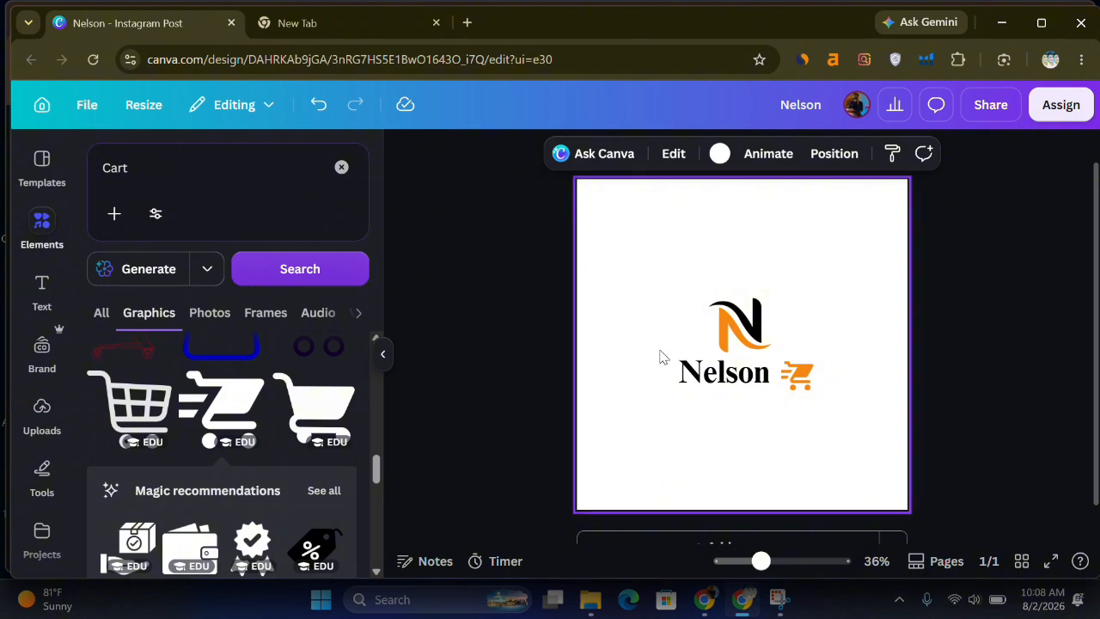
Replace the text "Nelson" with "NELSON" in capital letters.
{"action": "left_click", "coordinate": [708, 372]}
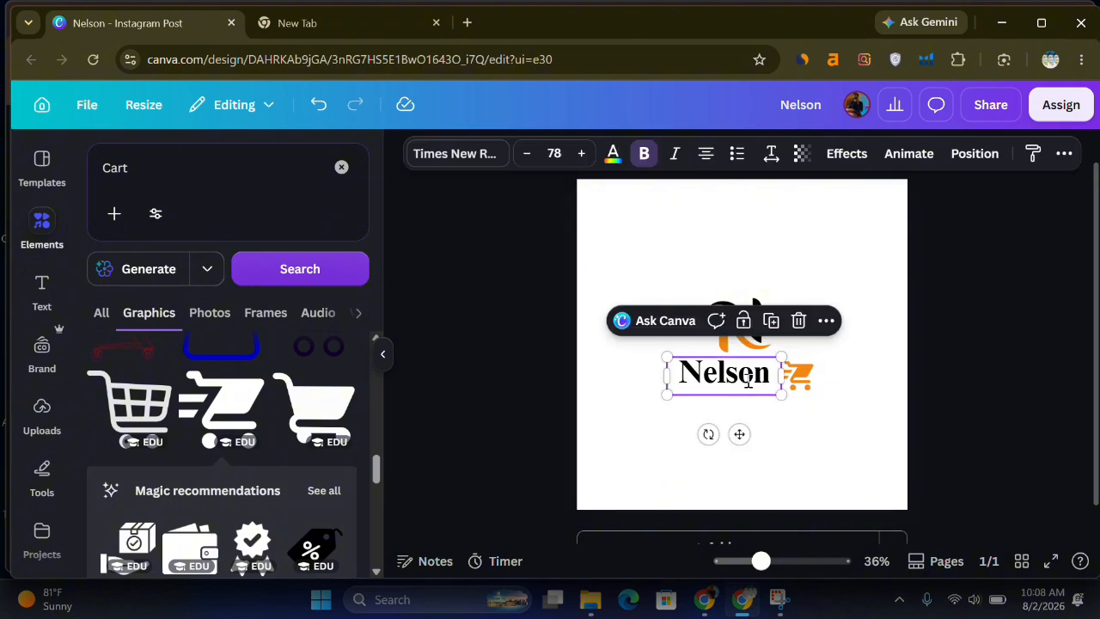
{"action": "double_click", "coordinate": [749, 381]}
{"action": "left_click", "coordinate": [761, 384]}
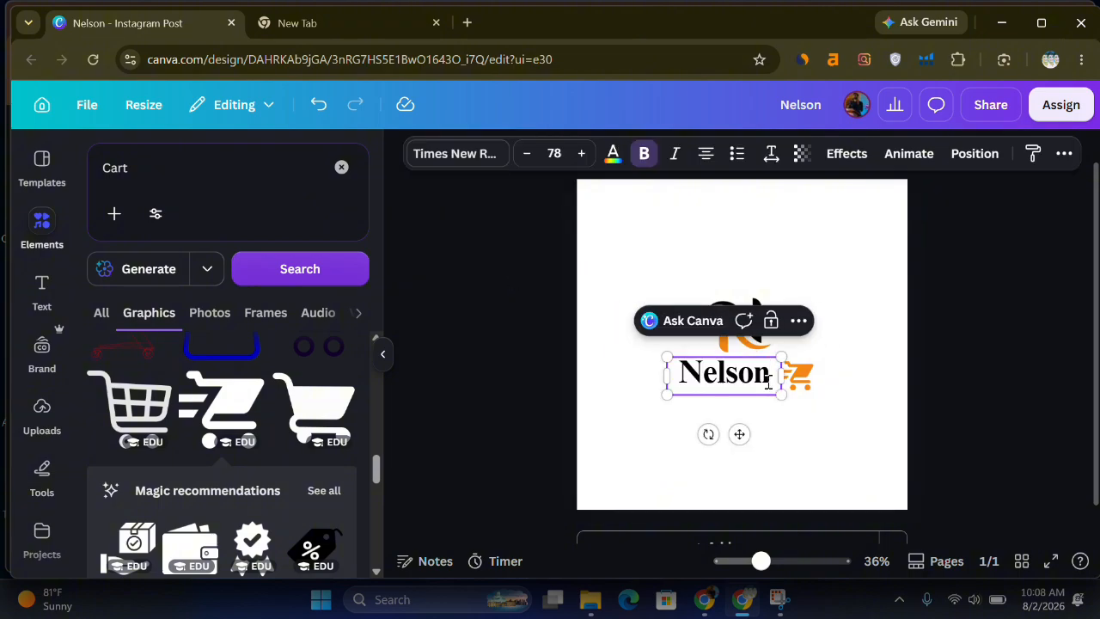
{"action": "key", "text": "BackSpace"}
{"action": "key", "text": "BackSpace"}
{"action": "key", "text": "BackSpace"}
{"action": "key", "text": "BackSpace"}
{"action": "key", "text": "BackSpace"}
{"action": "key", "text": "BackSpace"}
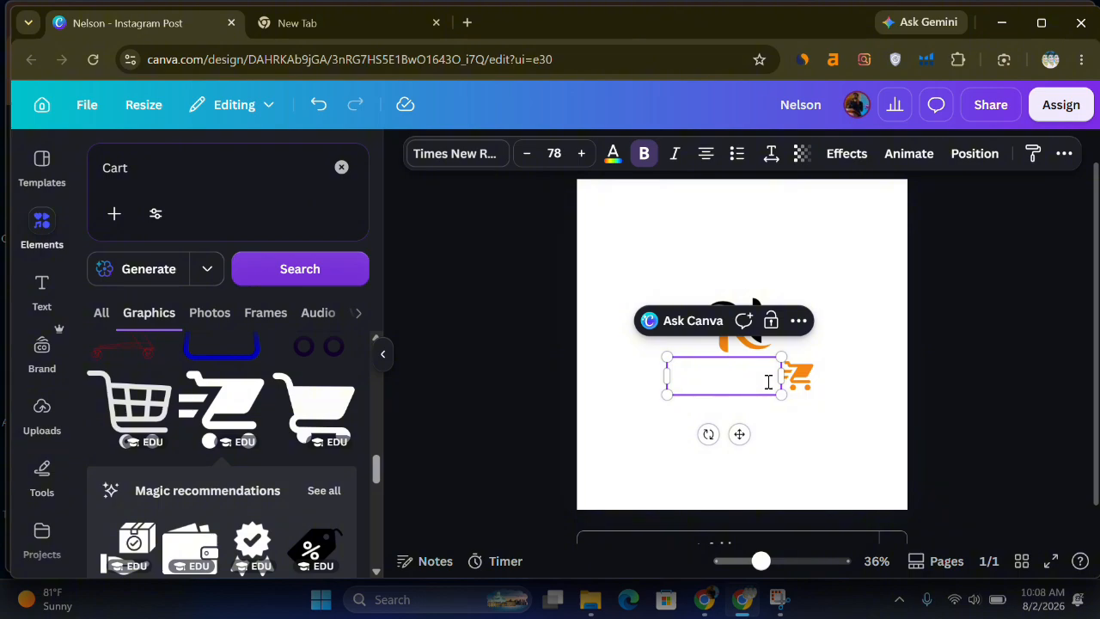
{"action": "type", "text": "NELSON"}
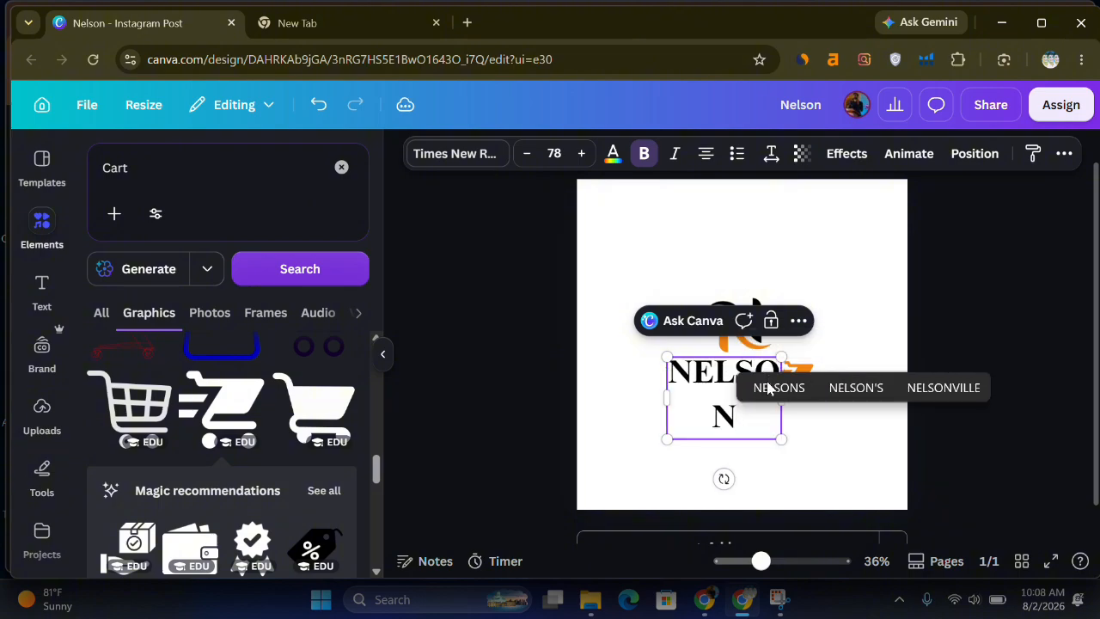
Widen the NELSON text box so the word fits on one line and align it vertically with the cart.
{"action": "left_click_drag", "start_coordinate": [666, 396], "coordinate": [638, 398]}
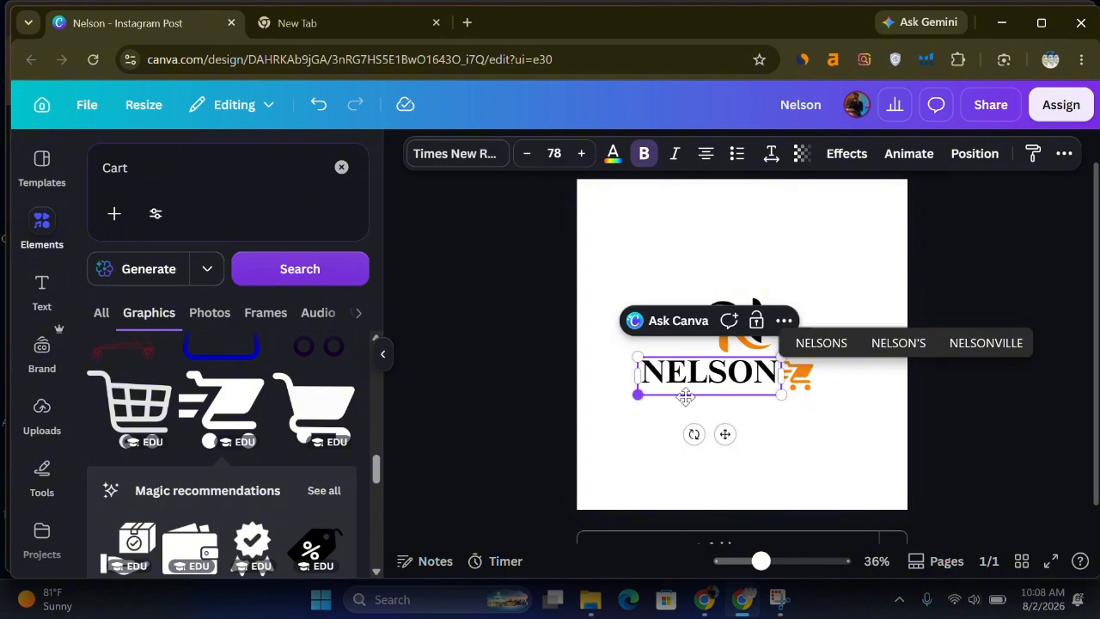
{"action": "left_click", "coordinate": [855, 441]}
{"action": "left_click_drag", "start_coordinate": [711, 376], "coordinate": [723, 382]}
{"action": "left_click", "coordinate": [798, 435]}
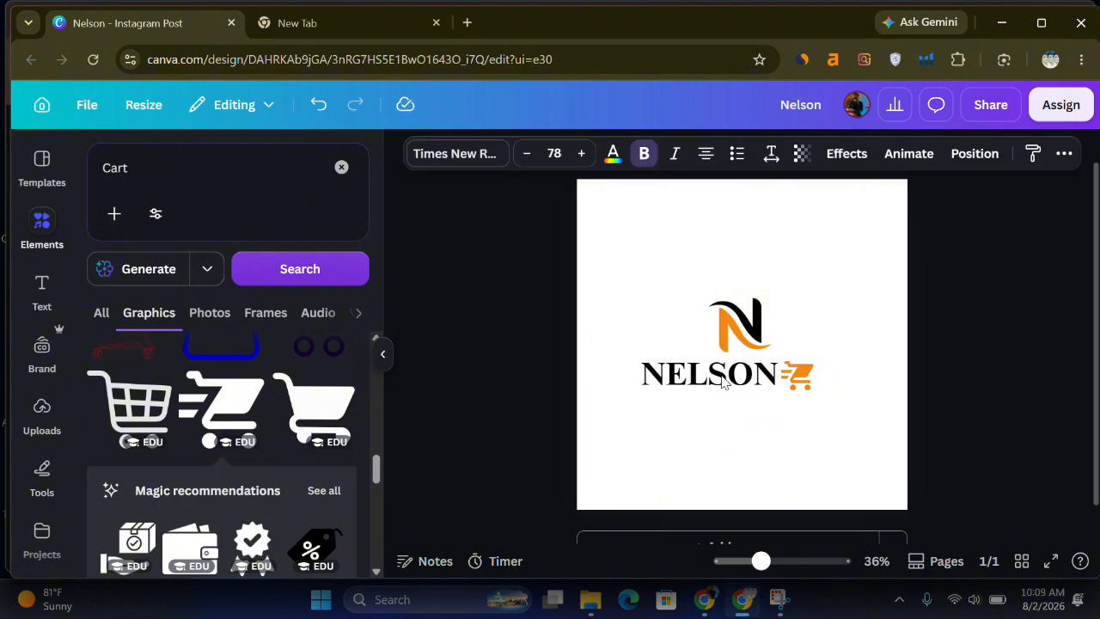
{"action": "key", "text": "Up"}
{"action": "key", "text": "Up"}
{"action": "key", "text": "Up"}
{"action": "key", "text": "Up"}
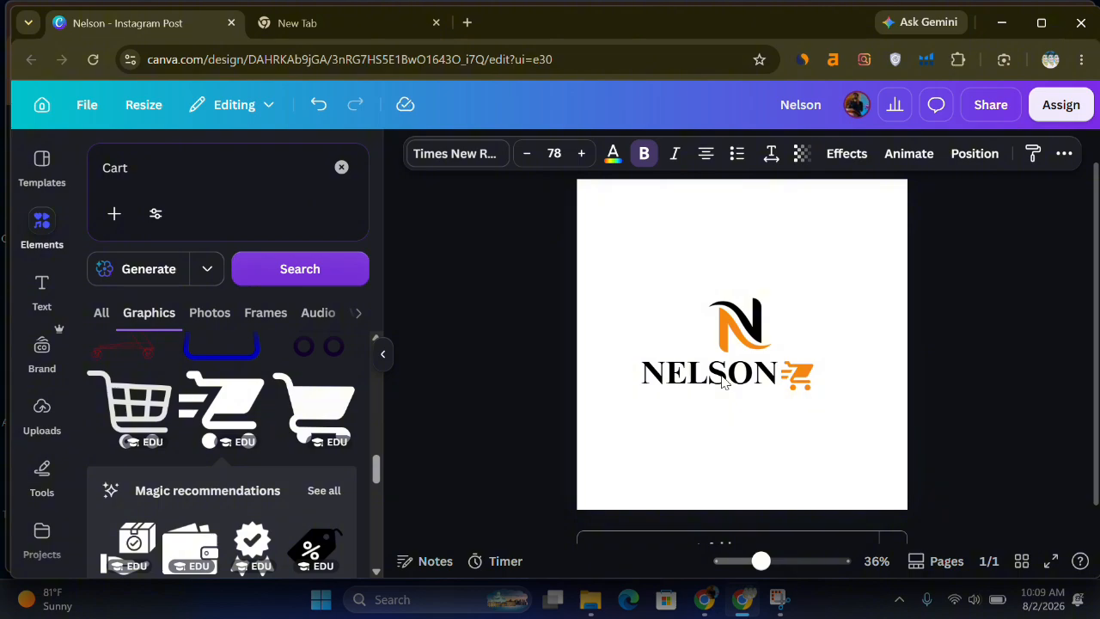
{"action": "left_click", "coordinate": [859, 401]}
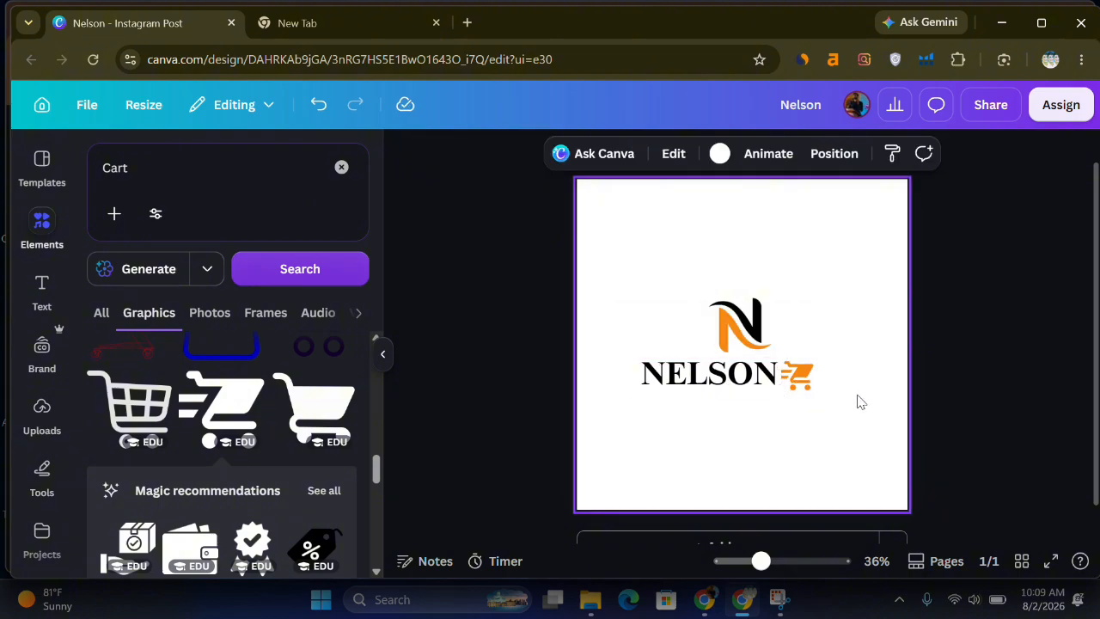
Move the N graphic slightly up and to the right above the word NELSON.
{"action": "left_click", "coordinate": [715, 322]}
{"action": "left_click_drag", "start_coordinate": [714, 322], "coordinate": [728, 319]}
{"action": "left_click", "coordinate": [607, 342]}
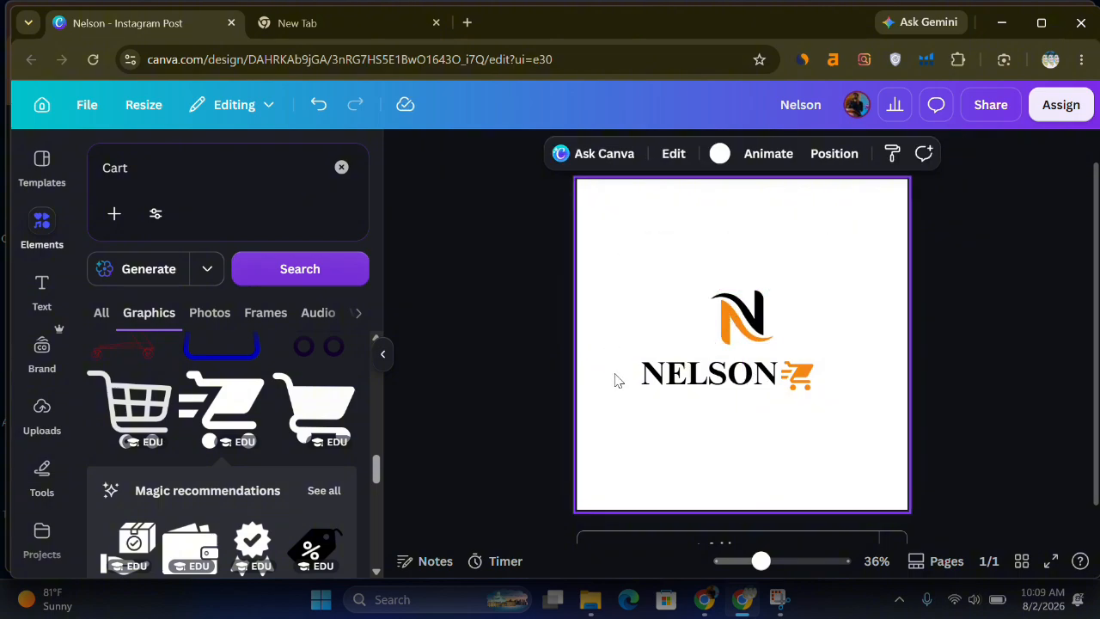
Shift the word NELSON and the cart right to centre the word under the N graphic, and raise them closer to it.
{"action": "left_click", "coordinate": [827, 378]}
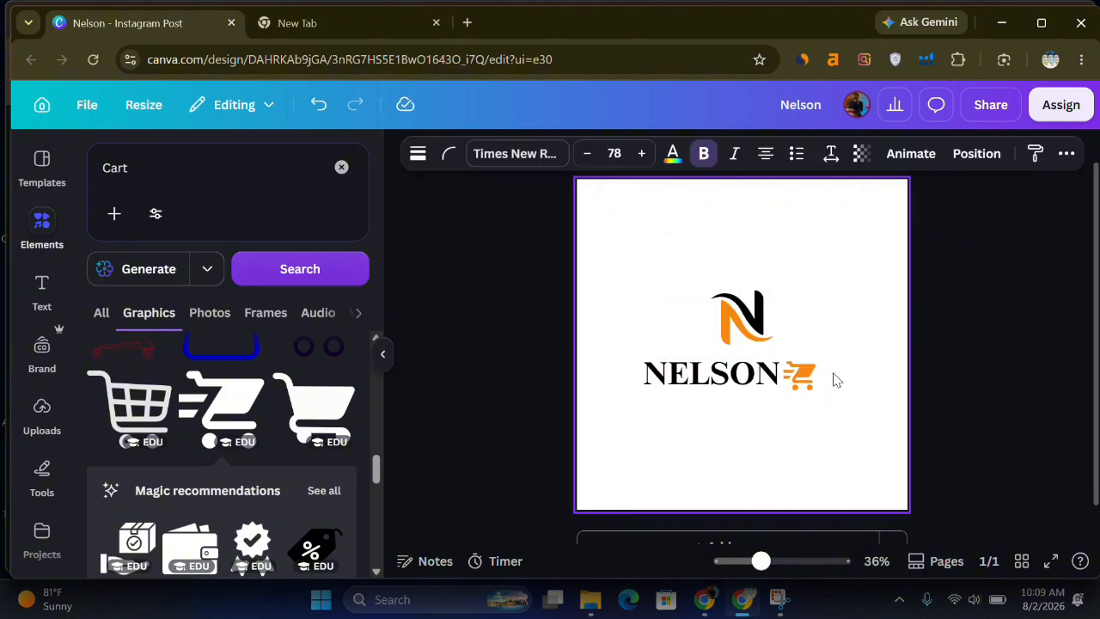
{"action": "key", "text": "Right"}
{"action": "key", "text": "Right"}
{"action": "key", "text": "Right"}
{"action": "key", "text": "Right"}
{"action": "key", "text": "Right"}
{"action": "key", "text": "Right"}
{"action": "key", "text": "Right"}
{"action": "key", "text": "Right"}
{"action": "key", "text": "Right"}
{"action": "key", "text": "Right"}
{"action": "key", "text": "Right"}
{"action": "key", "text": "Right"}
{"action": "key", "text": "Right"}
{"action": "key", "text": "Right"}
{"action": "key", "text": "Right"}
{"action": "key", "text": "Right"}
{"action": "key", "text": "Right"}
{"action": "key", "text": "Right"}
{"action": "key", "text": "Right"}
{"action": "key", "text": "Right"}
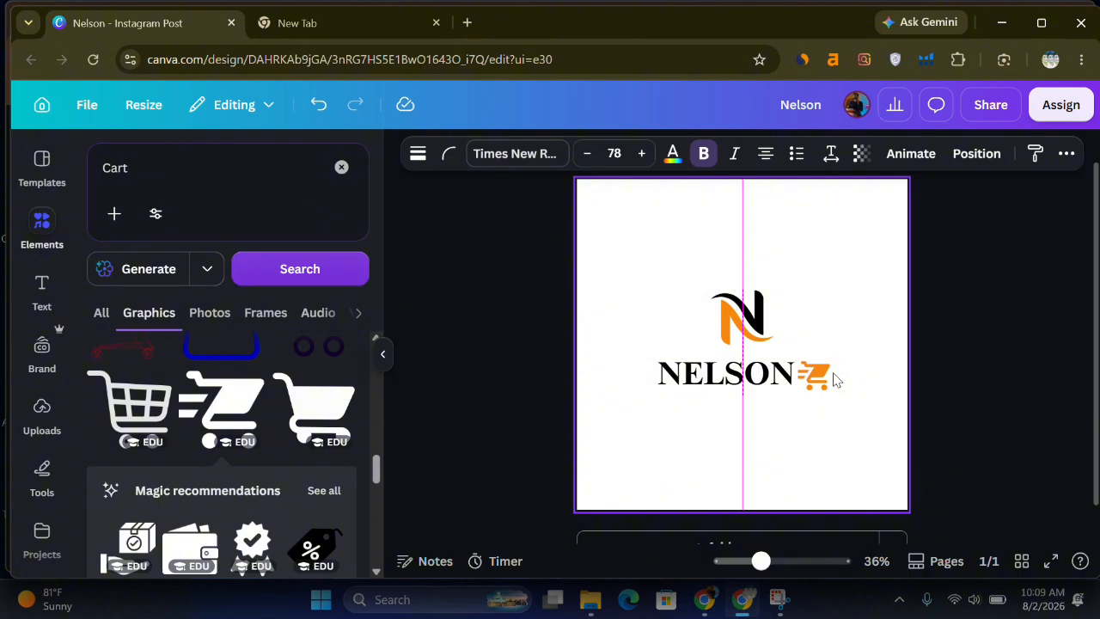
{"action": "key", "text": "Up"}
{"action": "key", "text": "Up"}
{"action": "key", "text": "Up"}
{"action": "key", "text": "Up"}
{"action": "key", "text": "Up"}
{"action": "key", "text": "Up"}
{"action": "key", "text": "Up"}
{"action": "key", "text": "Up"}
{"action": "key", "text": "Up"}
{"action": "key", "text": "Up"}
{"action": "key", "text": "Up"}
{"action": "key", "text": "Up"}
{"action": "key", "text": "Up"}
{"action": "key", "text": "Up"}
{"action": "key", "text": "Up"}
{"action": "key", "text": "Up"}
{"action": "key", "text": "Up"}
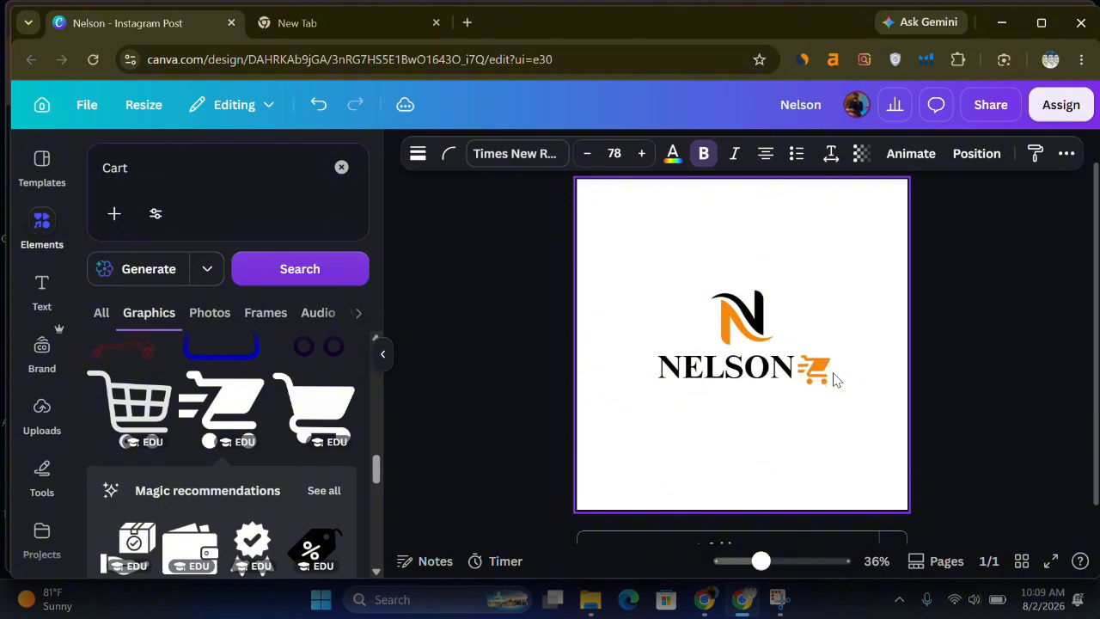
{"action": "left_click", "coordinate": [964, 392]}
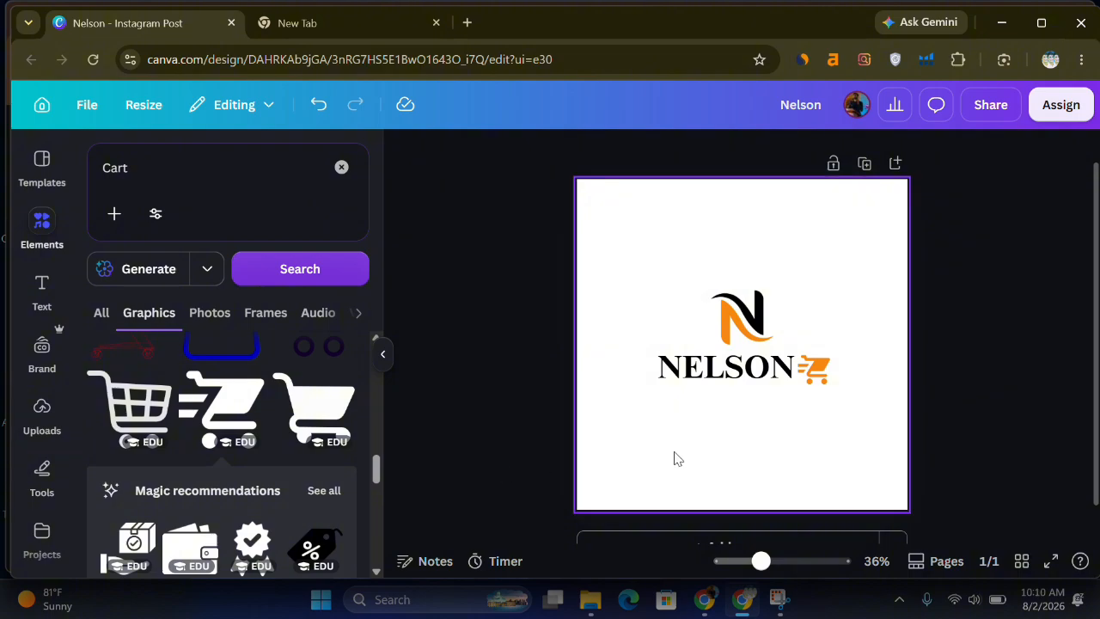
{"action": "scroll", "coordinate": [675, 458], "scroll_direction": "down", "scroll_amount": 1}
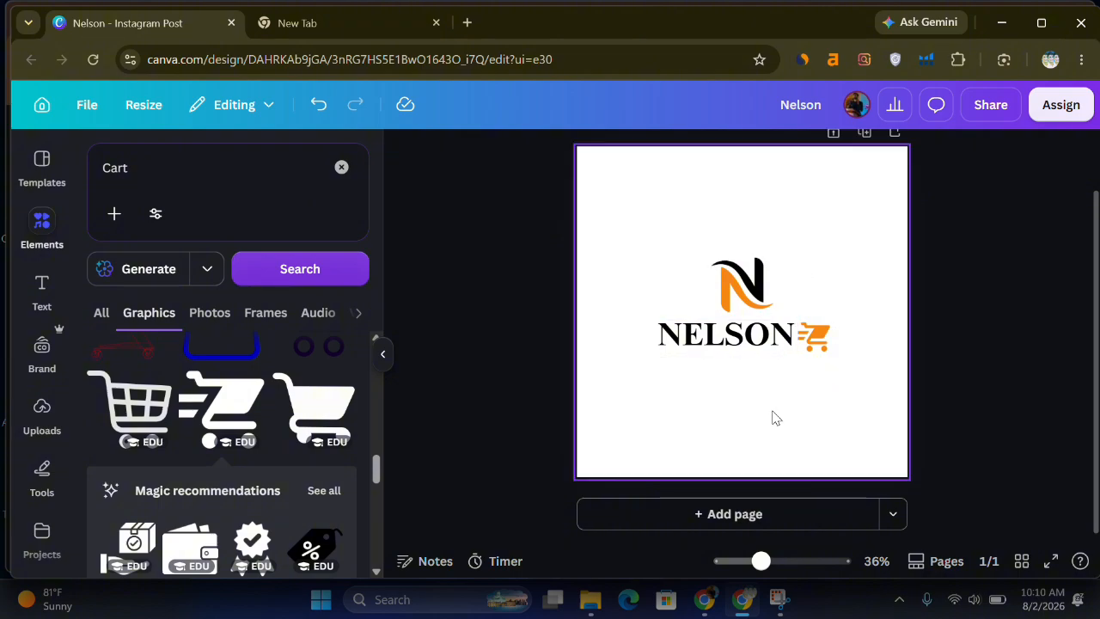
{"action": "scroll", "coordinate": [857, 343], "scroll_direction": "up", "scroll_amount": 2}
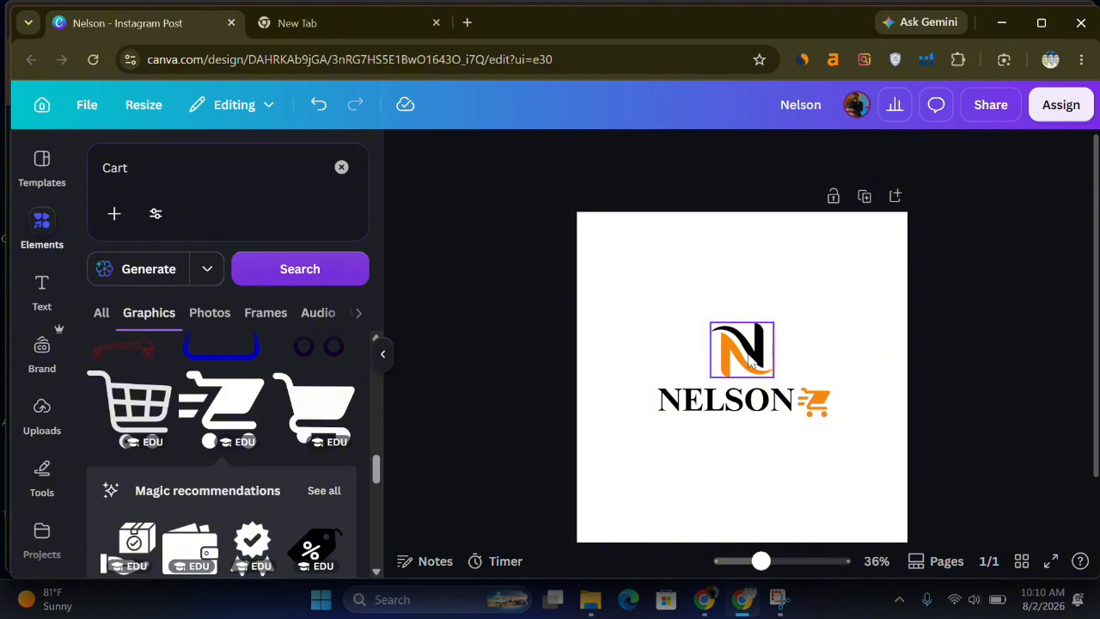
{"action": "left_click", "coordinate": [744, 398]}
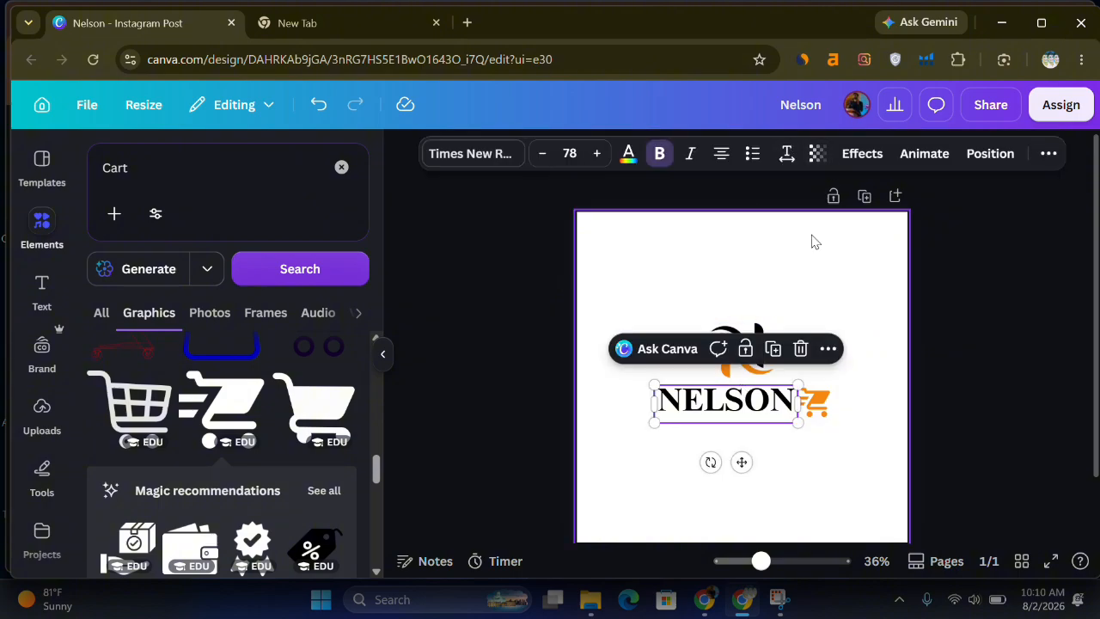
{"action": "left_click", "coordinate": [815, 408]}
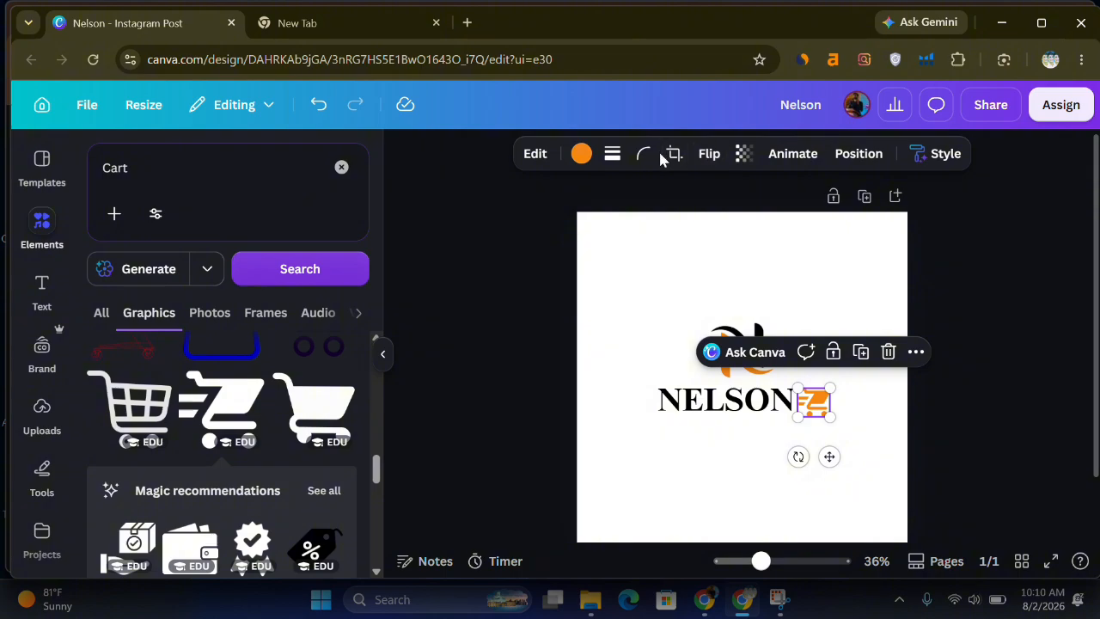
{"action": "left_click", "coordinate": [709, 153]}
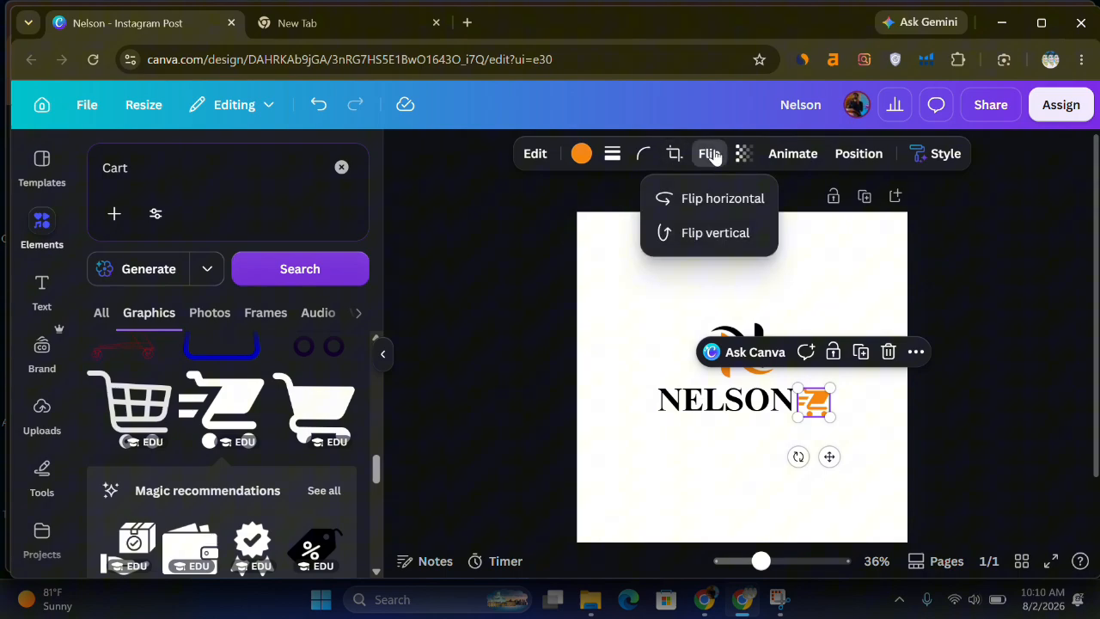
{"action": "left_click", "coordinate": [699, 239]}
{"action": "left_click", "coordinate": [694, 310]}
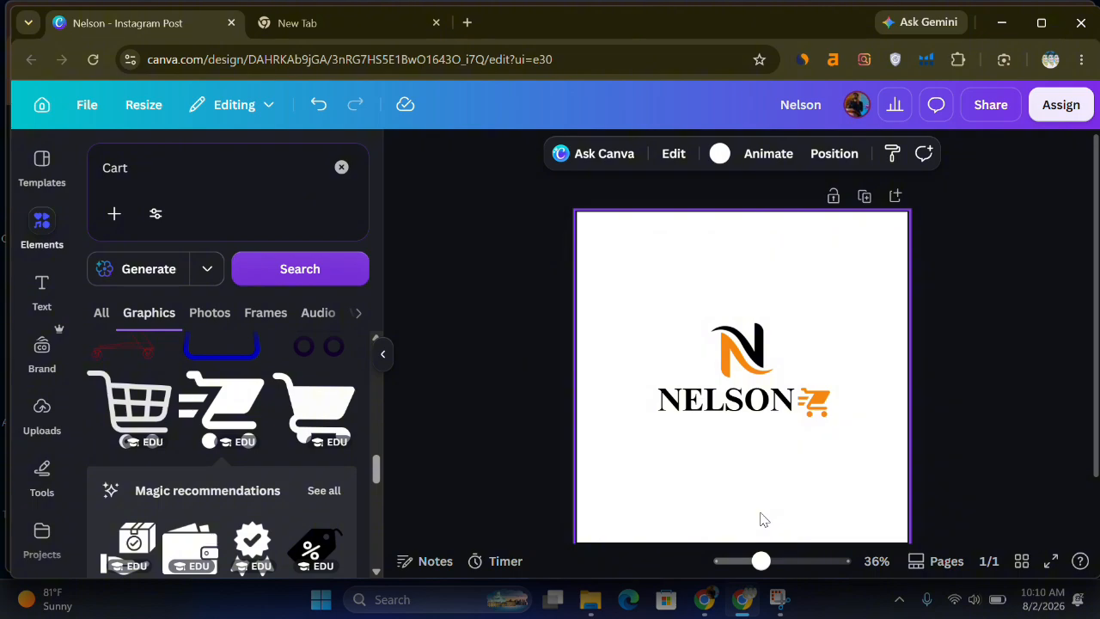
Add a second page and paste a copy of the N graphic, the word NELSON and the cart onto it.
{"action": "scroll", "coordinate": [816, 467], "scroll_direction": "down", "scroll_amount": 1}
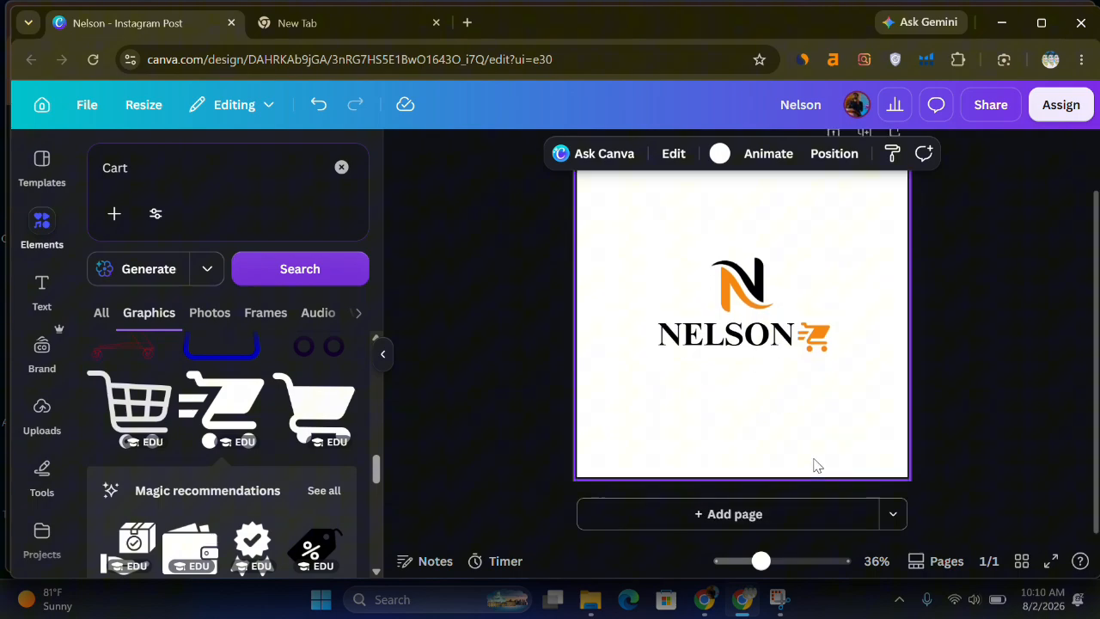
{"action": "left_click", "coordinate": [756, 514]}
{"action": "scroll", "coordinate": [756, 515], "scroll_direction": "up", "scroll_amount": 5}
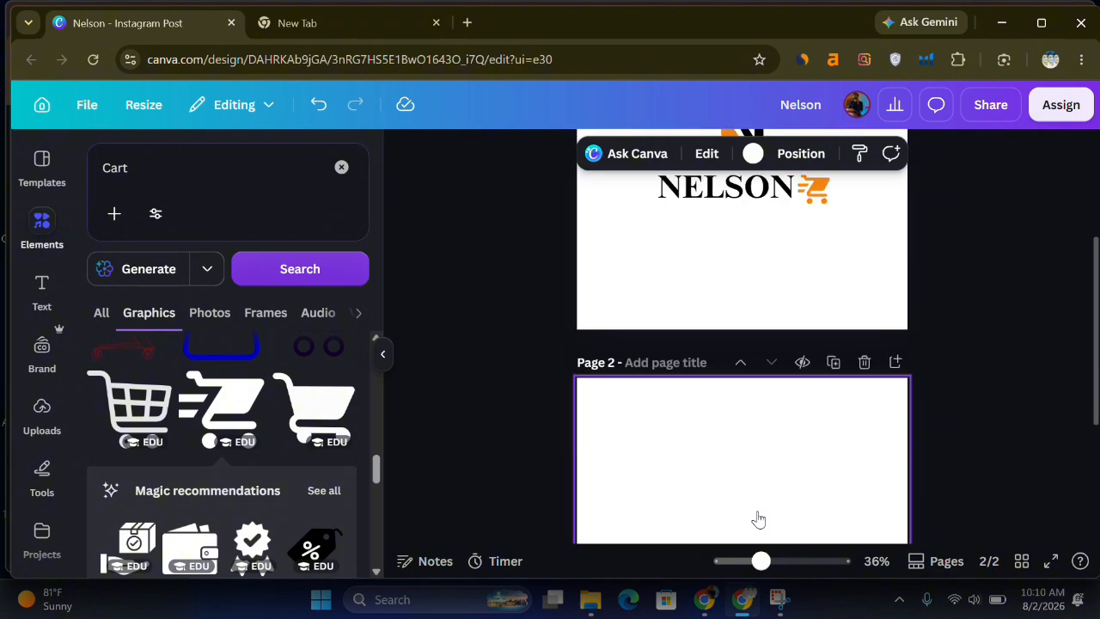
{"action": "left_click_drag", "start_coordinate": [665, 246], "coordinate": [862, 407]}
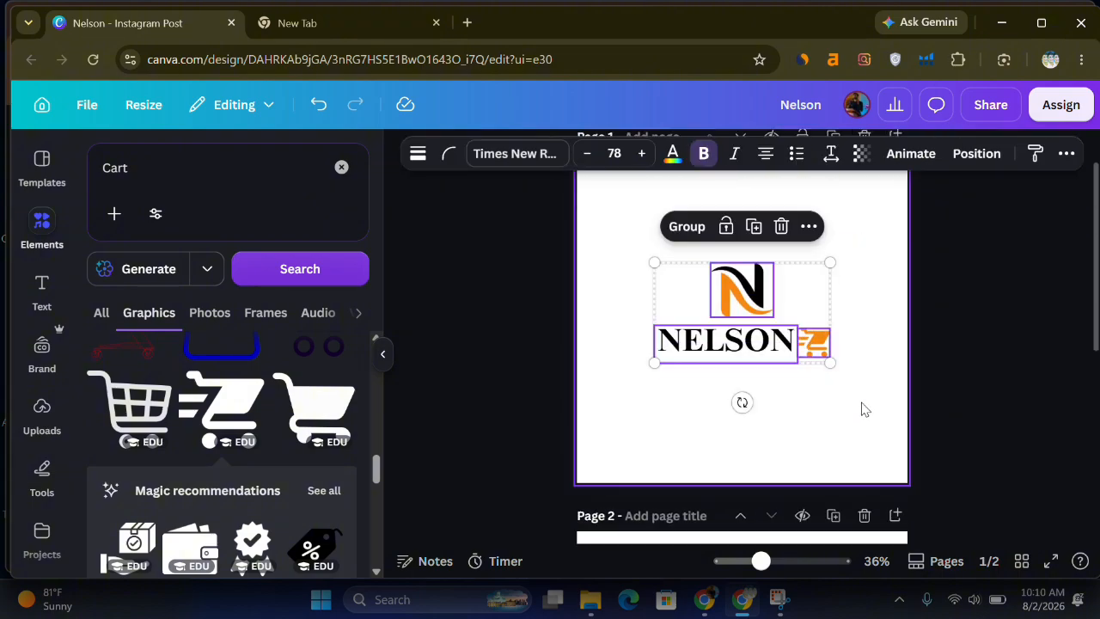
{"action": "scroll", "coordinate": [863, 409], "scroll_direction": "down", "scroll_amount": 1}
{"action": "scroll", "coordinate": [864, 409], "scroll_direction": "down", "scroll_amount": 4}
{"action": "left_click", "coordinate": [759, 413]}
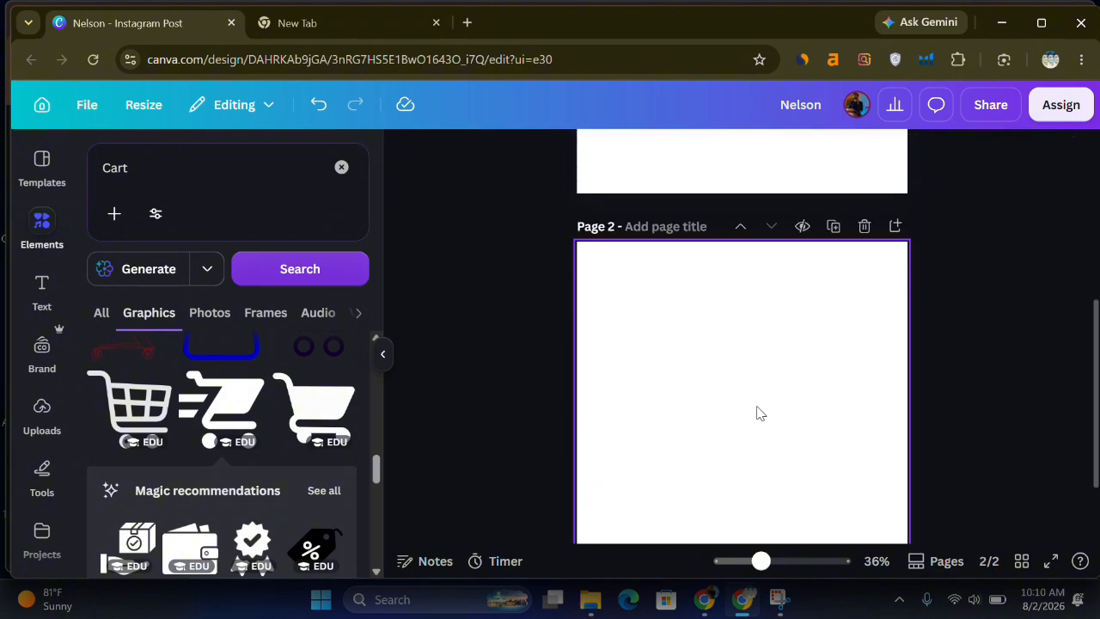
{"action": "key", "text": "ctrl+v"}
{"action": "scroll", "coordinate": [759, 415], "scroll_direction": "down", "scroll_amount": 1}
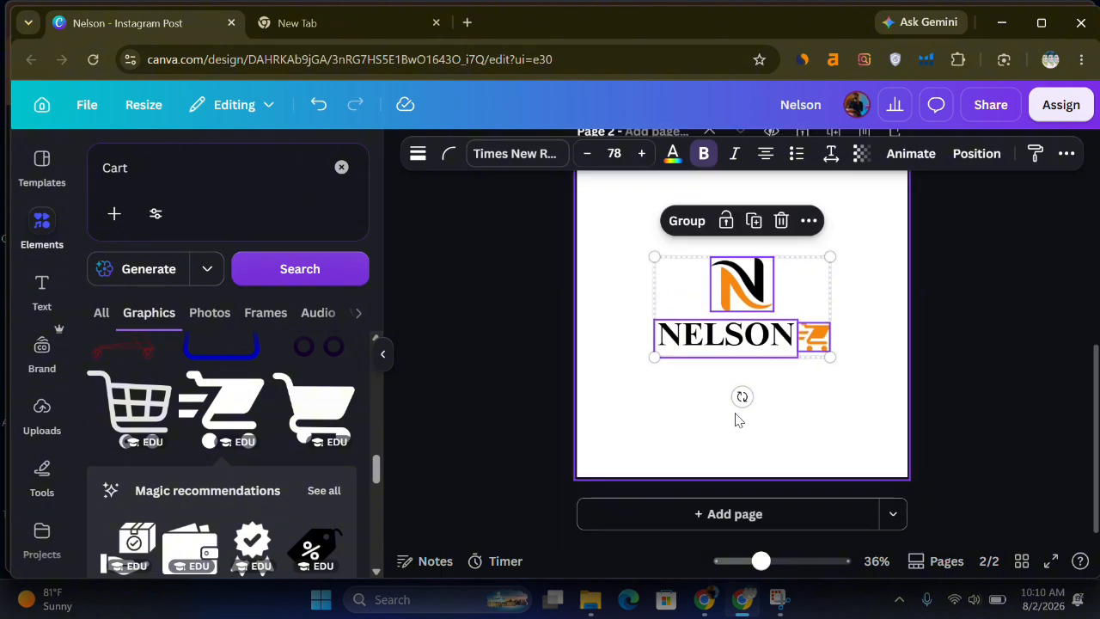
{"action": "left_click", "coordinate": [666, 419]}
Delete the first letter of NELSON on page 2 so the text reads "ELSON".
{"action": "left_click", "coordinate": [754, 285]}
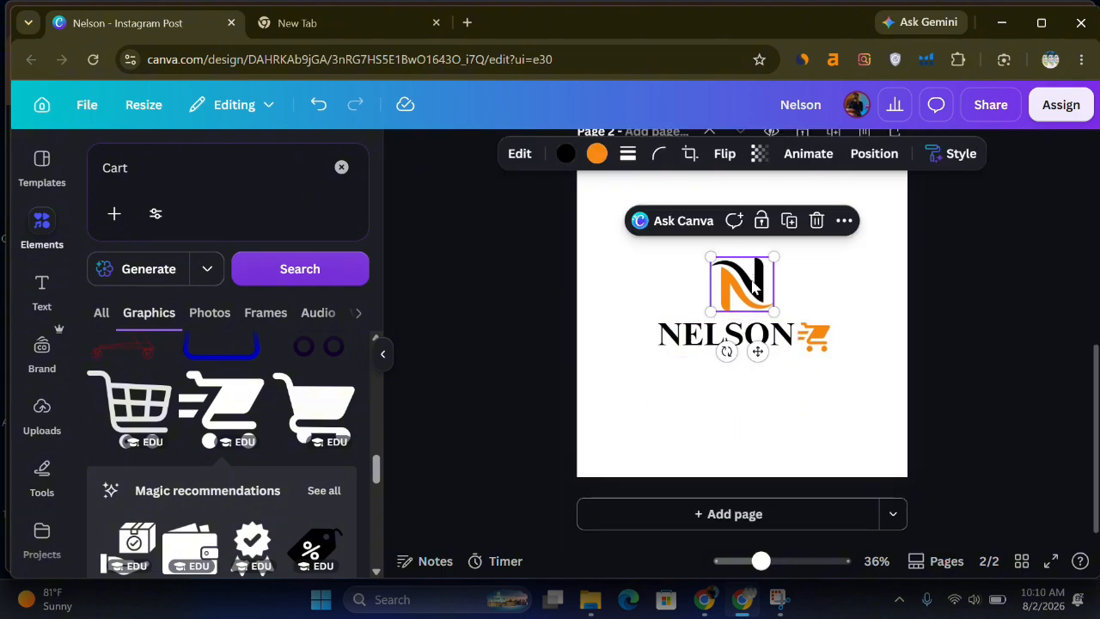
{"action": "left_click", "coordinate": [701, 334]}
{"action": "left_click", "coordinate": [672, 344]}
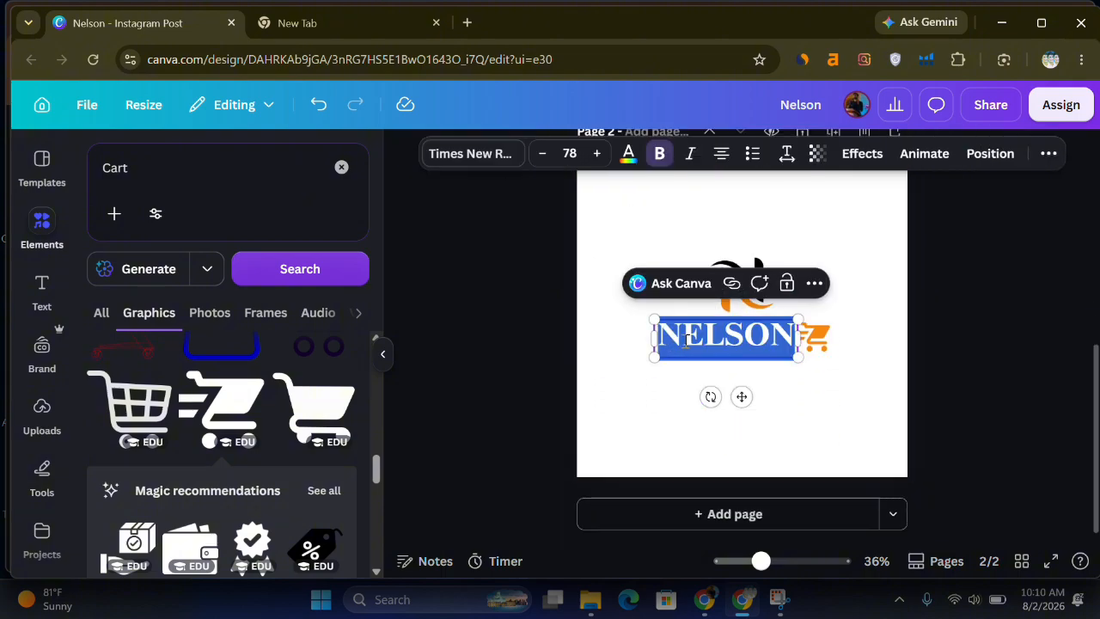
{"action": "left_click", "coordinate": [686, 340]}
{"action": "key", "text": "BackSpace"}
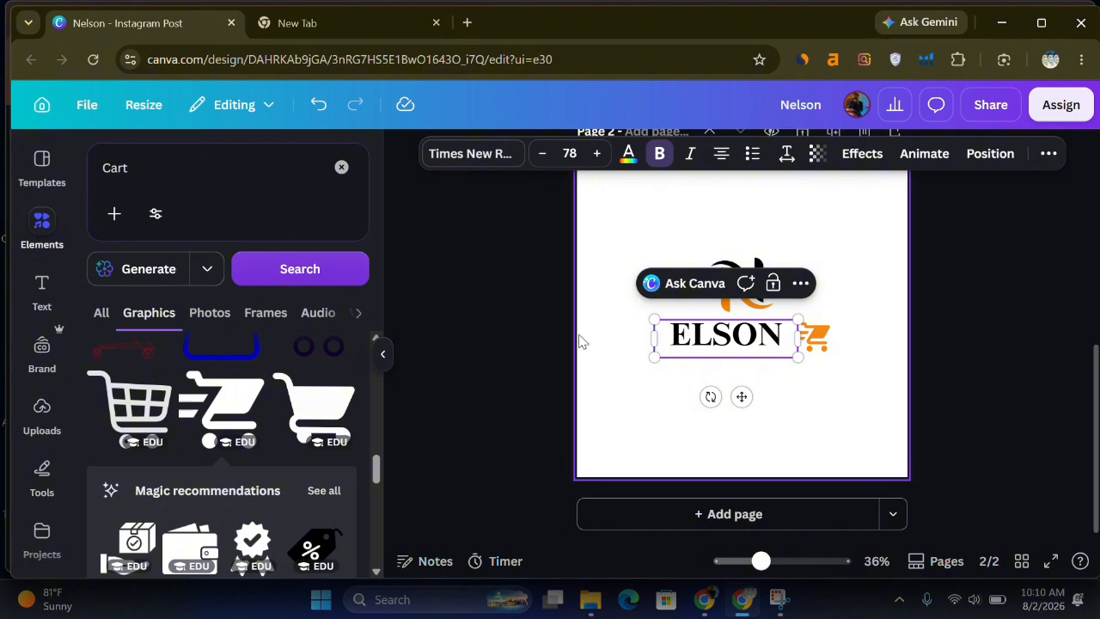
{"action": "left_click", "coordinate": [614, 339]}
Nudge the text "ELSON" right until it sits close to the cart.
{"action": "left_click", "coordinate": [718, 343]}
{"action": "key", "text": "Right"}
{"action": "key", "text": "Right"}
{"action": "key", "text": "Right"}
{"action": "key", "text": "Right"}
{"action": "key", "text": "Right"}
{"action": "key", "text": "Right"}
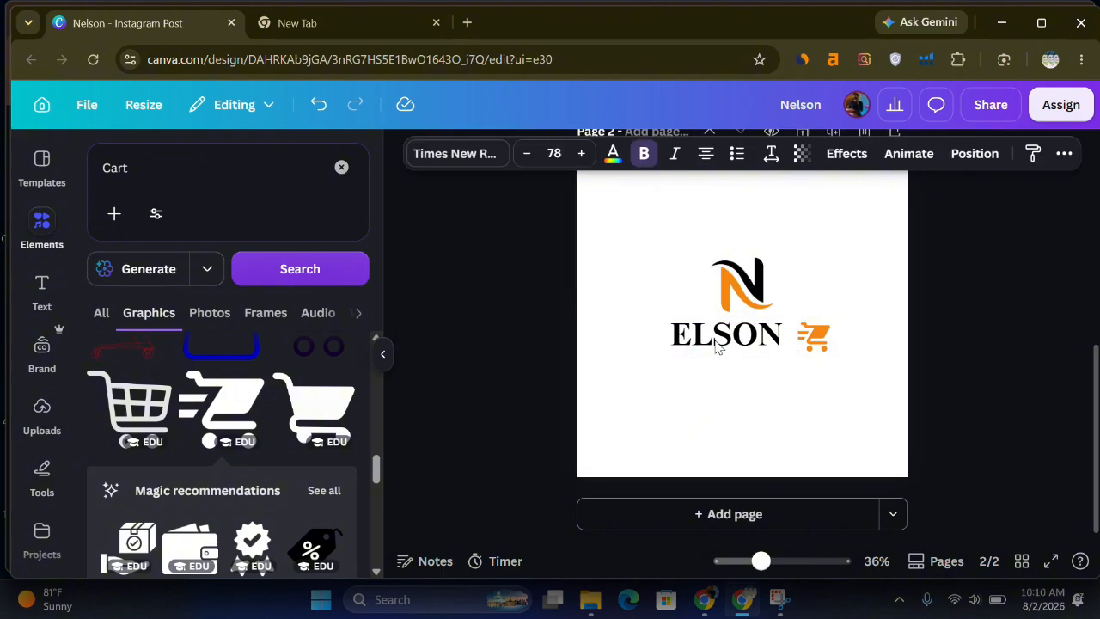
{"action": "key", "text": "Right"}
{"action": "key", "text": "Right"}
{"action": "key", "text": "Right"}
{"action": "key", "text": "Right"}
{"action": "key", "text": "Right"}
{"action": "key", "text": "Right"}
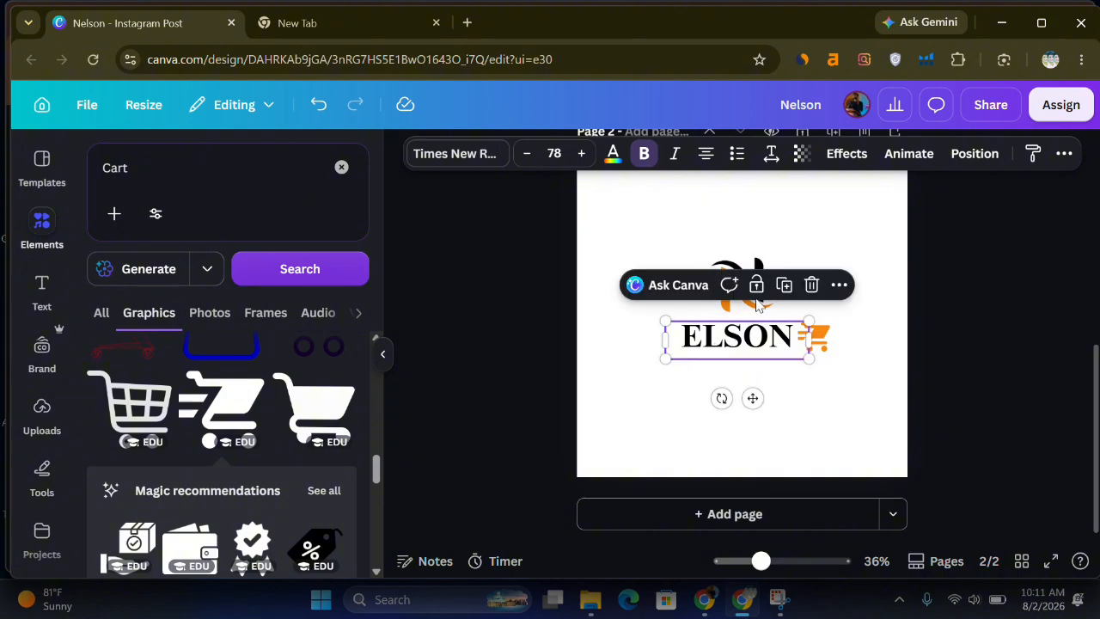
Shrink the N graphic on page 2 and place it directly before "ELSON" as the word's first letter.
{"action": "left_click", "coordinate": [760, 269]}
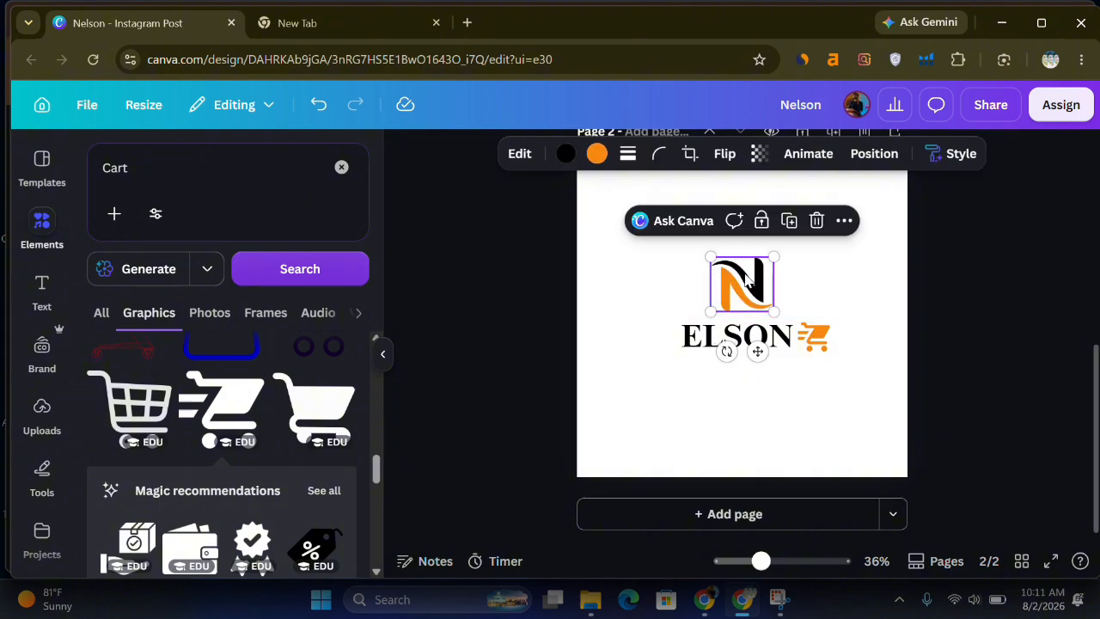
{"action": "left_click_drag", "start_coordinate": [749, 277], "coordinate": [666, 347]}
{"action": "left_click", "coordinate": [710, 387]}
{"action": "left_click", "coordinate": [651, 353]}
{"action": "left_click", "coordinate": [625, 335]}
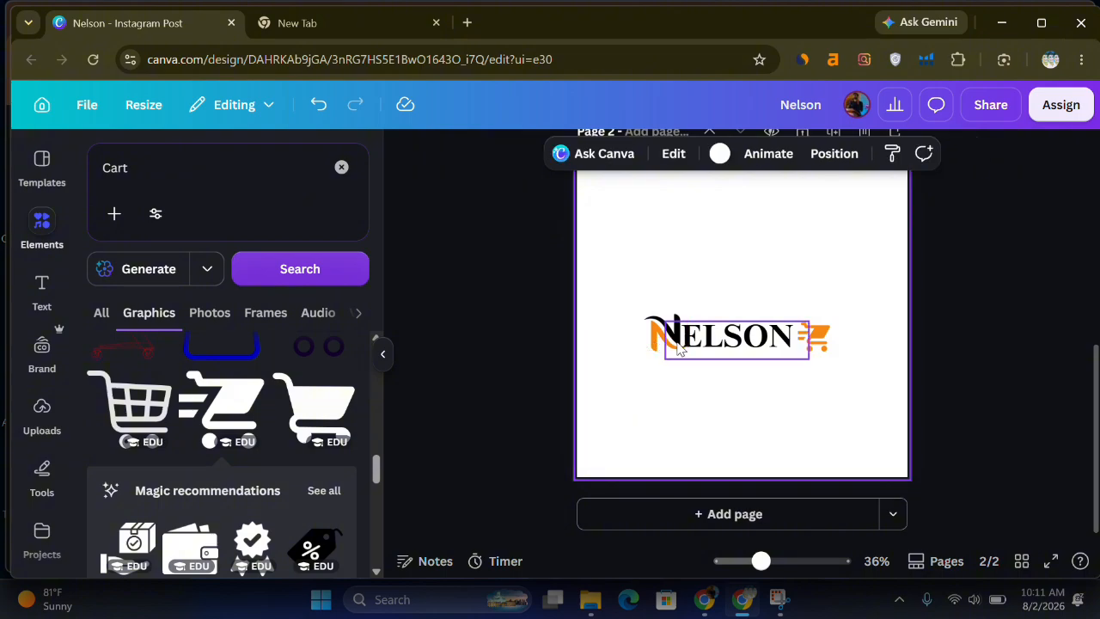
Nudge the N graphic slightly left so it just clears the E of "ELSON".
{"action": "left_click", "coordinate": [657, 338]}
{"action": "key", "text": "Left"}
{"action": "key", "text": "Left"}
{"action": "key", "text": "Left"}
{"action": "key", "text": "Left"}
{"action": "key", "text": "Left"}
{"action": "key", "text": "Left"}
{"action": "key", "text": "Left"}
{"action": "key", "text": "Left"}
{"action": "key", "text": "Left"}
{"action": "key", "text": "Left"}
{"action": "key", "text": "Left"}
{"action": "key", "text": "Left"}
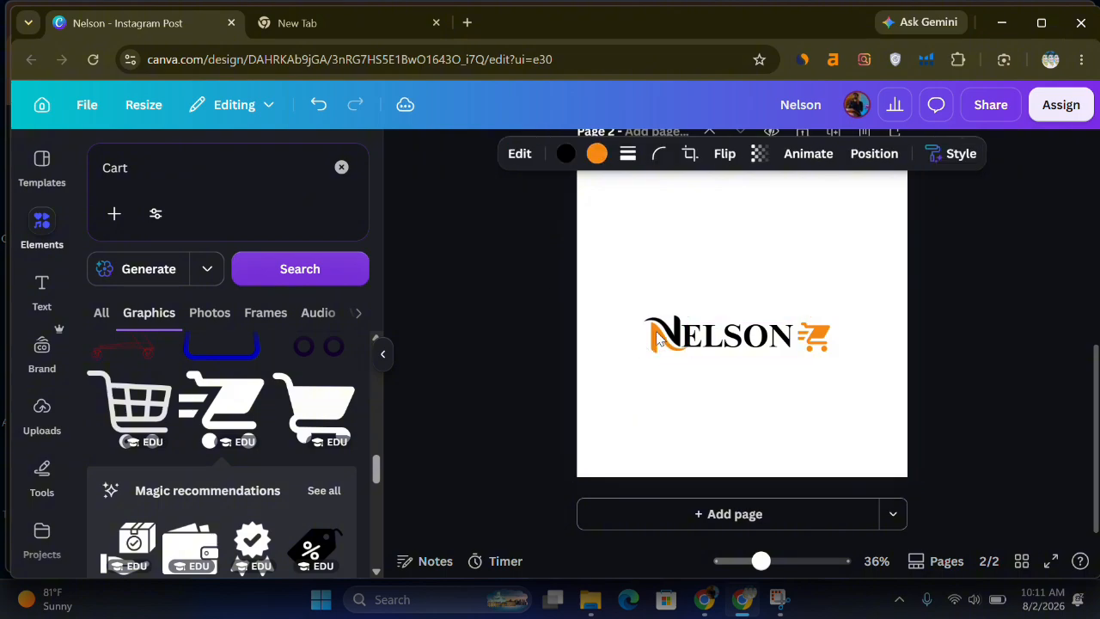
{"action": "key", "text": "Right"}
{"action": "key", "text": "Right"}
{"action": "key", "text": "Right"}
{"action": "key", "text": "Right"}
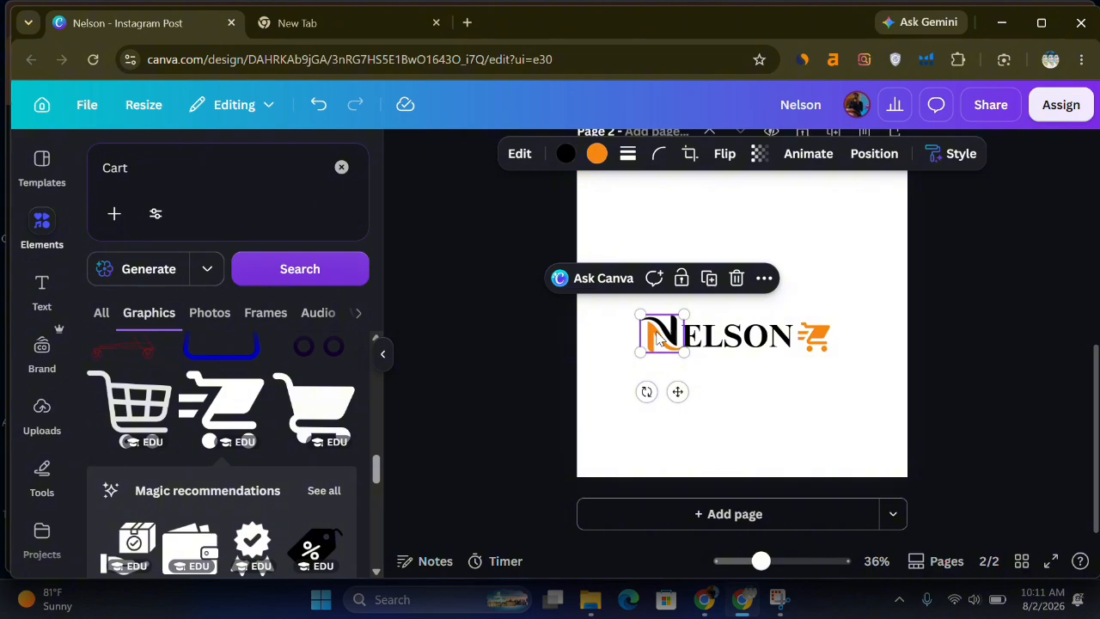
{"action": "left_click", "coordinate": [811, 380]}
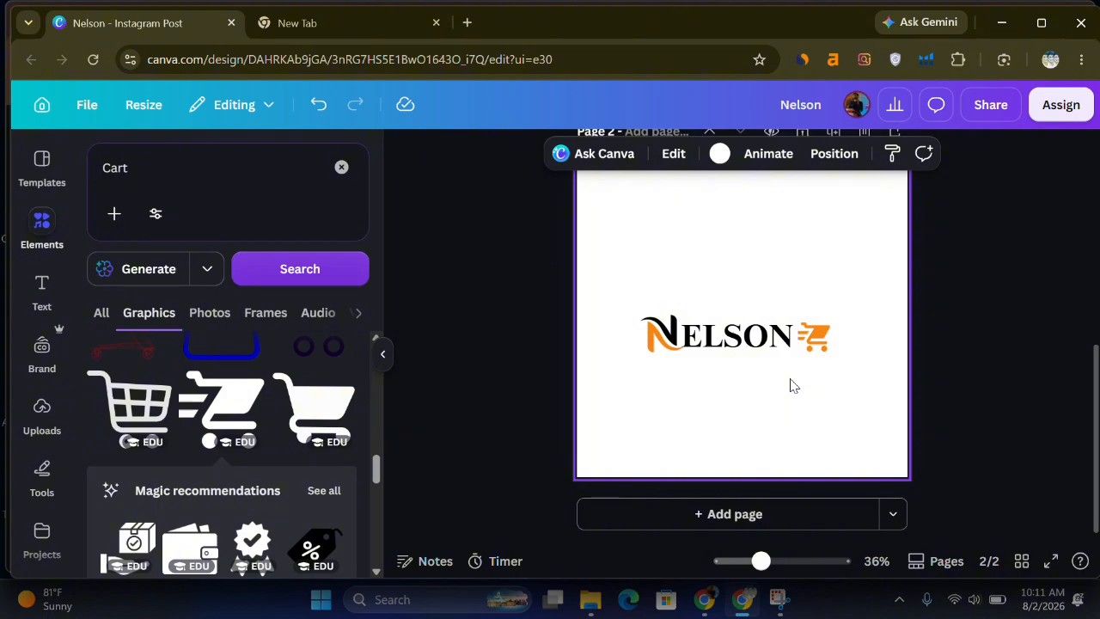
Reduce the font size of "ELSON" to 71.
{"action": "left_click", "coordinate": [730, 342]}
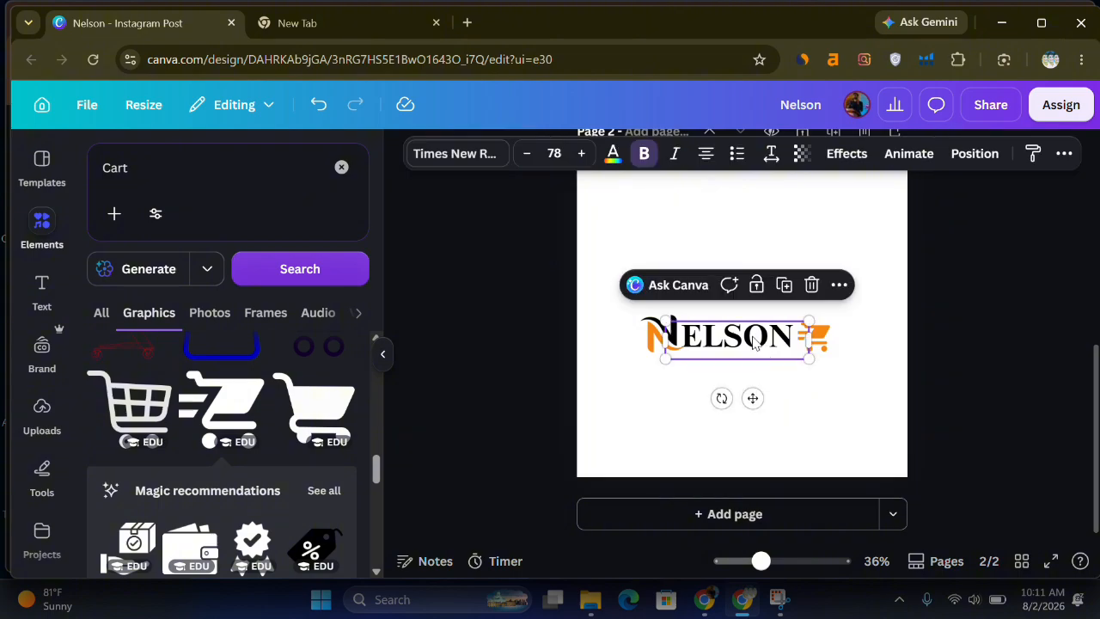
{"action": "left_click", "coordinate": [524, 162]}
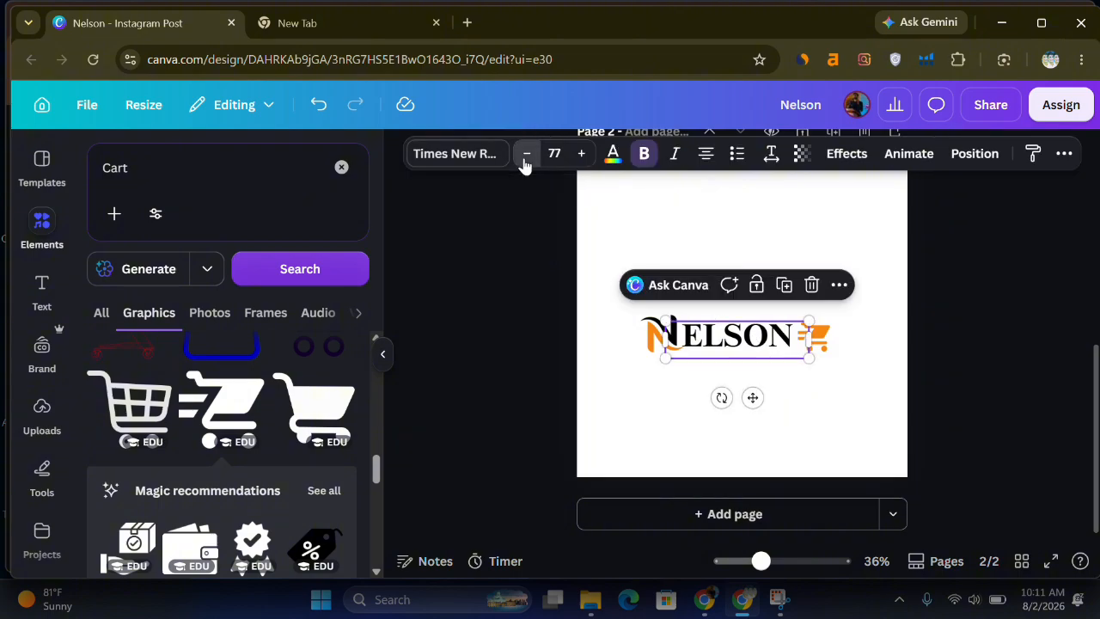
{"action": "left_click", "coordinate": [524, 161]}
{"action": "left_click", "coordinate": [524, 162]}
{"action": "left_click", "coordinate": [524, 162]}
{"action": "left_click", "coordinate": [524, 162]}
{"action": "left_click", "coordinate": [524, 161]}
{"action": "left_click", "coordinate": [524, 161]}
{"action": "left_click", "coordinate": [501, 286]}
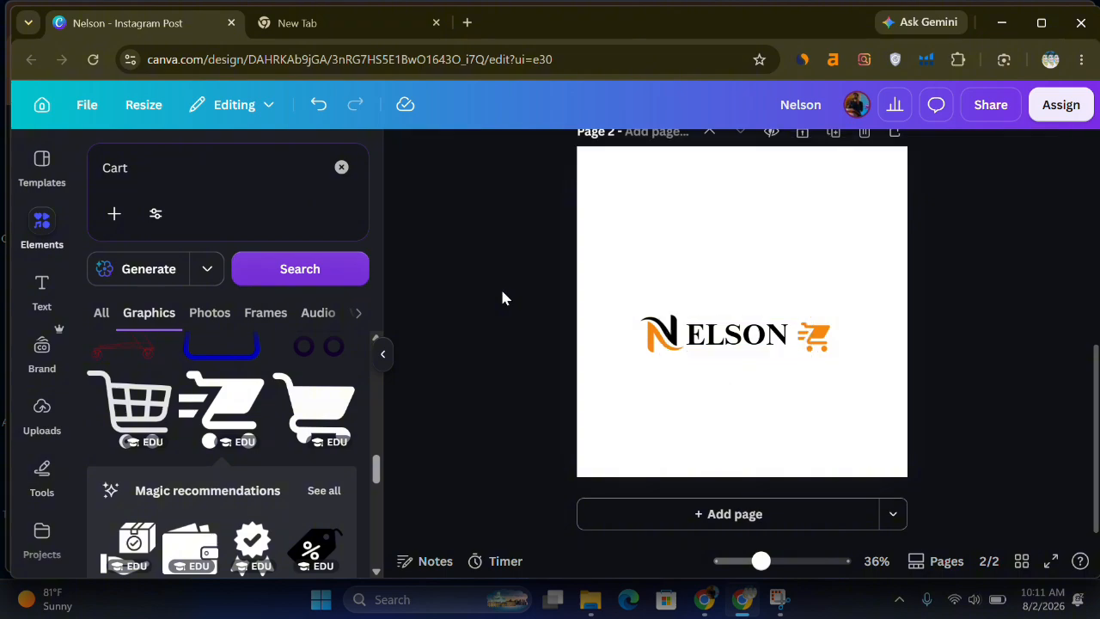
Shift the "ELSON" text slightly on page 2 and move the N graphic right, up against its first letter.
{"action": "left_click_drag", "start_coordinate": [743, 343], "coordinate": [749, 352]}
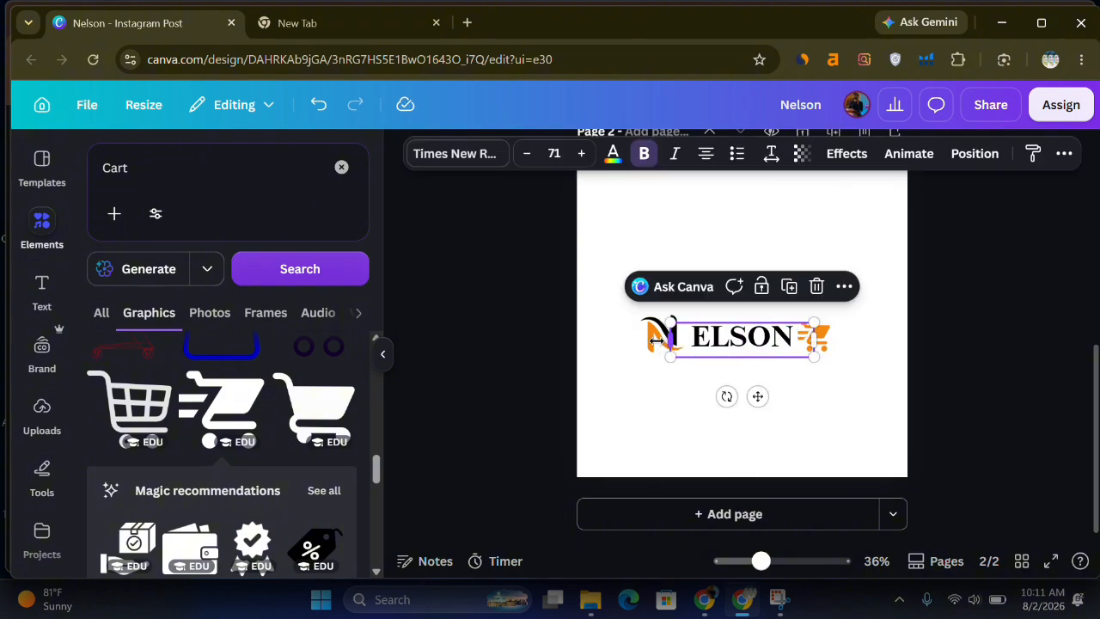
{"action": "left_click", "coordinate": [599, 343]}
{"action": "left_click", "coordinate": [658, 334]}
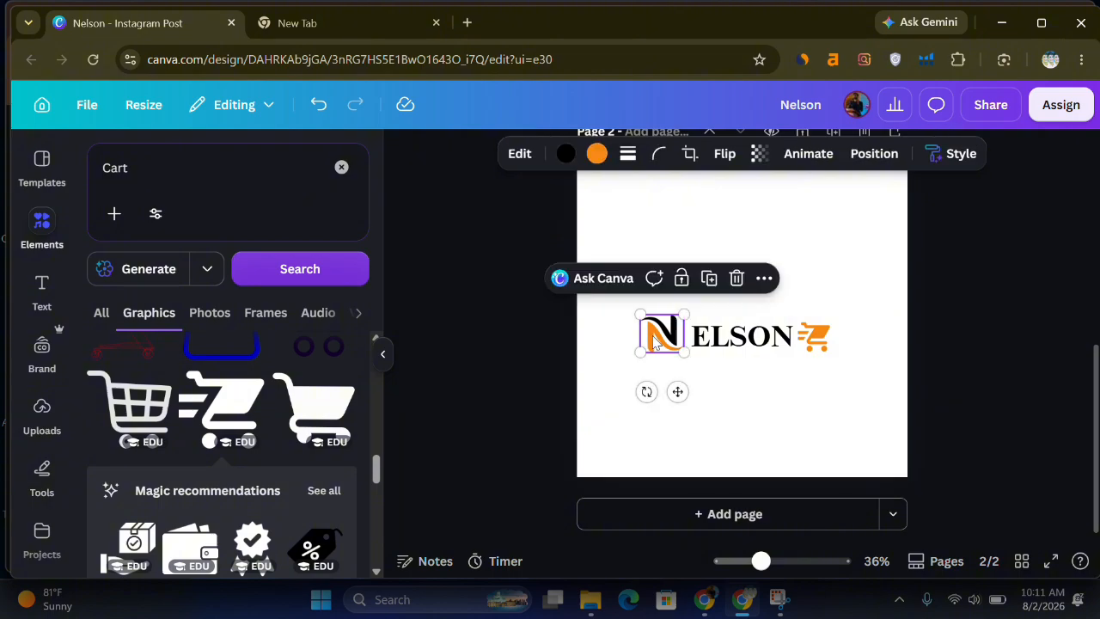
Replace the text "ELSON" on page 2 with lowercase "elson".
{"action": "left_click", "coordinate": [764, 336]}
{"action": "double_click", "coordinate": [767, 336]}
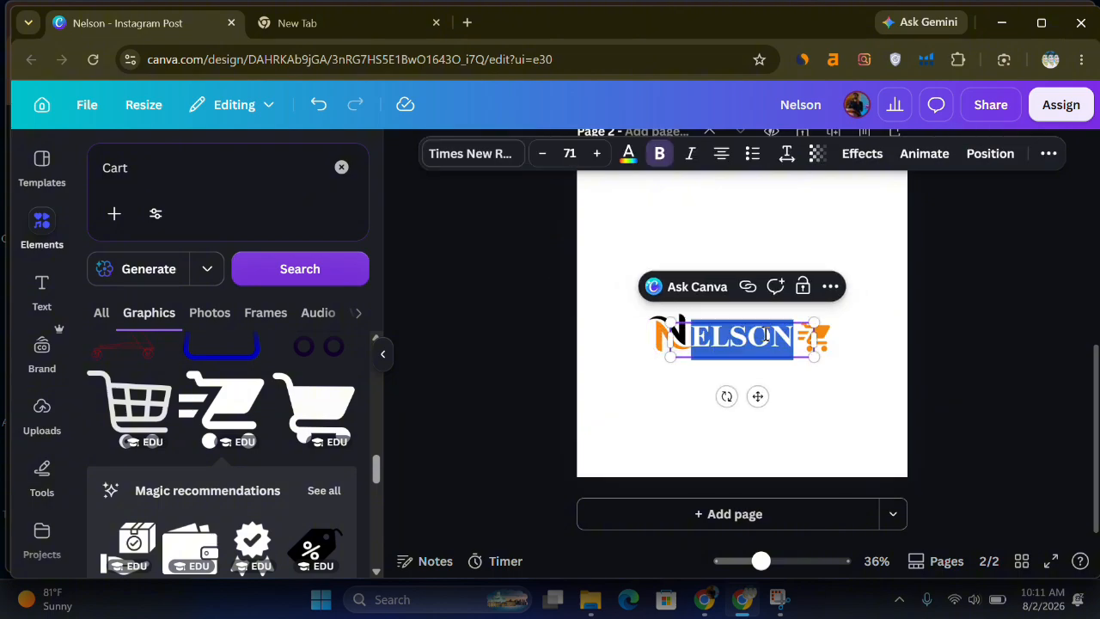
{"action": "key", "text": "BackSpace"}
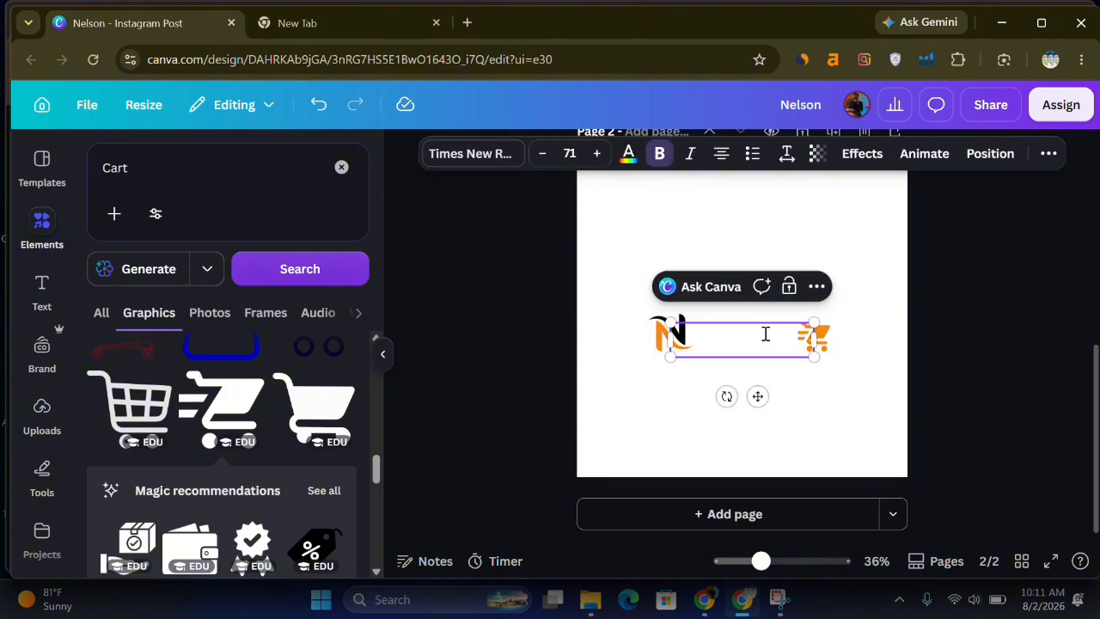
{"action": "type", "text": "E"}
{"action": "key", "text": "BackSpace"}
{"action": "type", "text": "elso"}
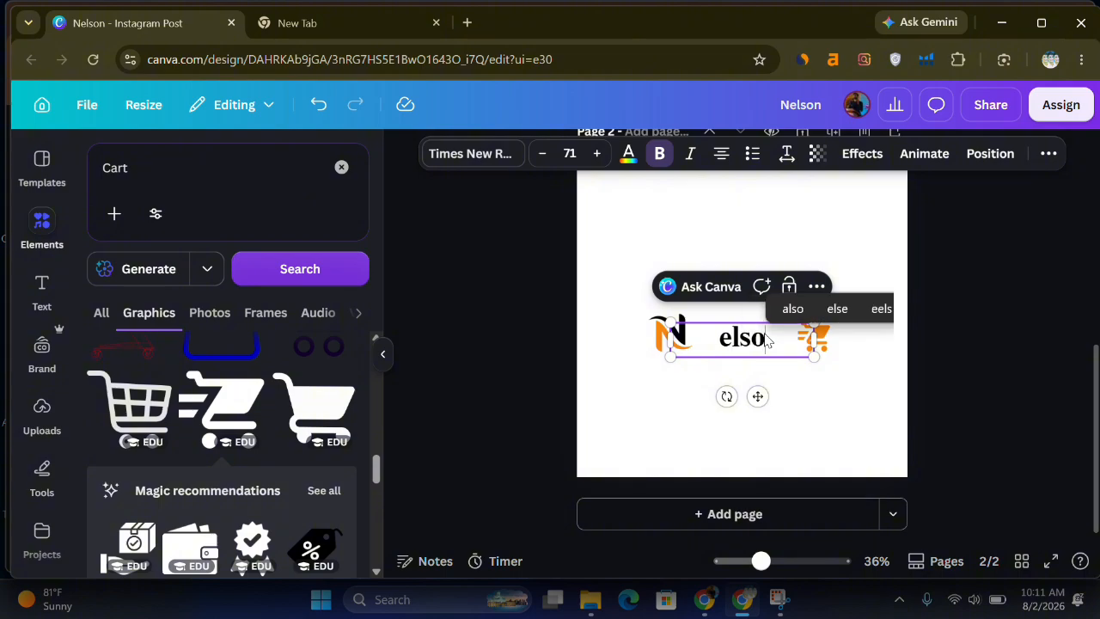
{"action": "type", "text": "n"}
{"action": "left_click", "coordinate": [808, 413]}
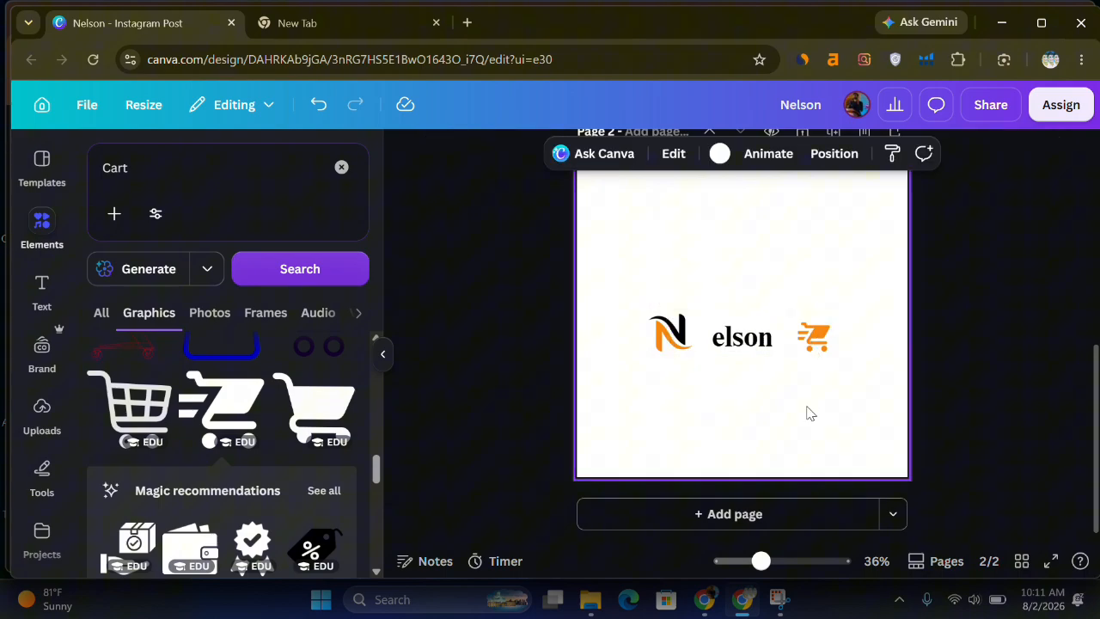
Move "elson" left so it directly follows the N graphic, and bring the cart in close after the word.
{"action": "left_click", "coordinate": [753, 358]}
{"action": "left_click_drag", "start_coordinate": [753, 356], "coordinate": [729, 347]}
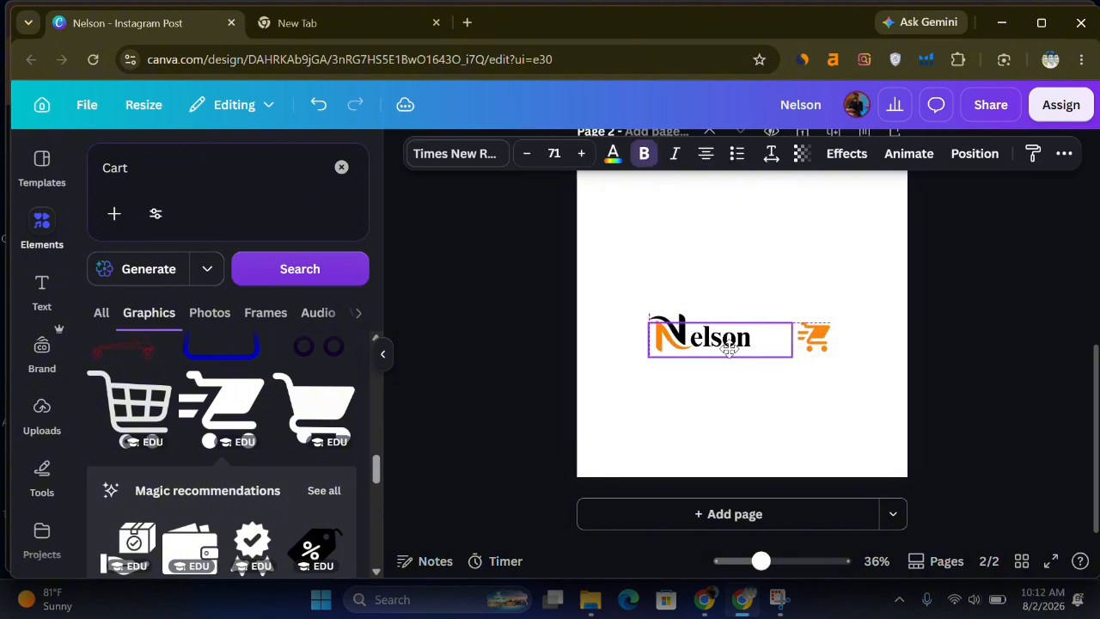
{"action": "left_click_drag", "start_coordinate": [813, 337], "coordinate": [777, 340]}
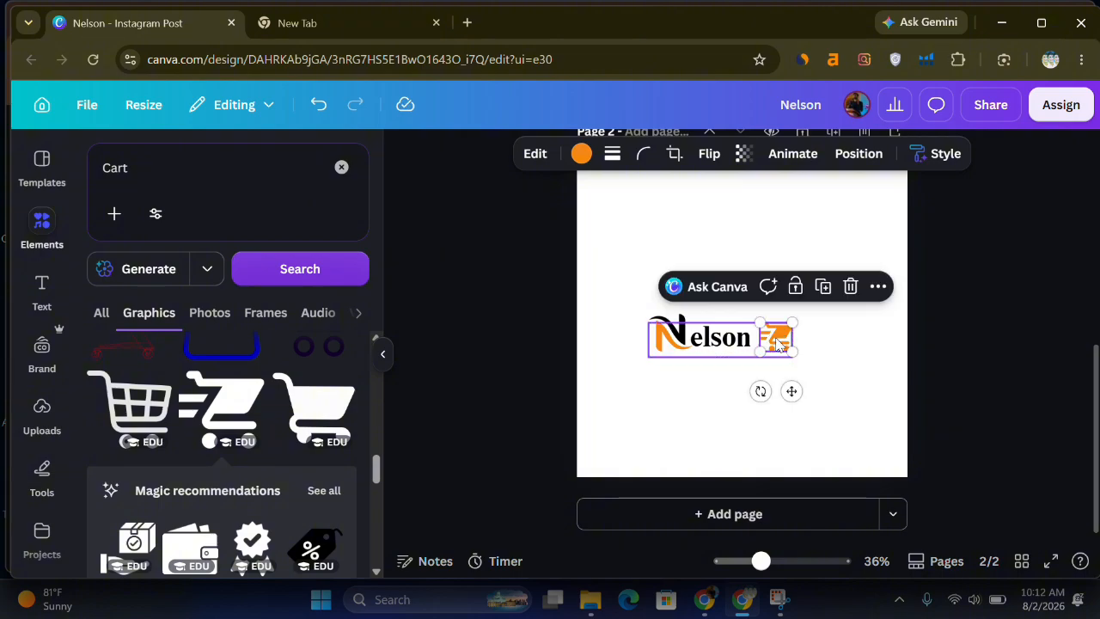
{"action": "left_click", "coordinate": [767, 344]}
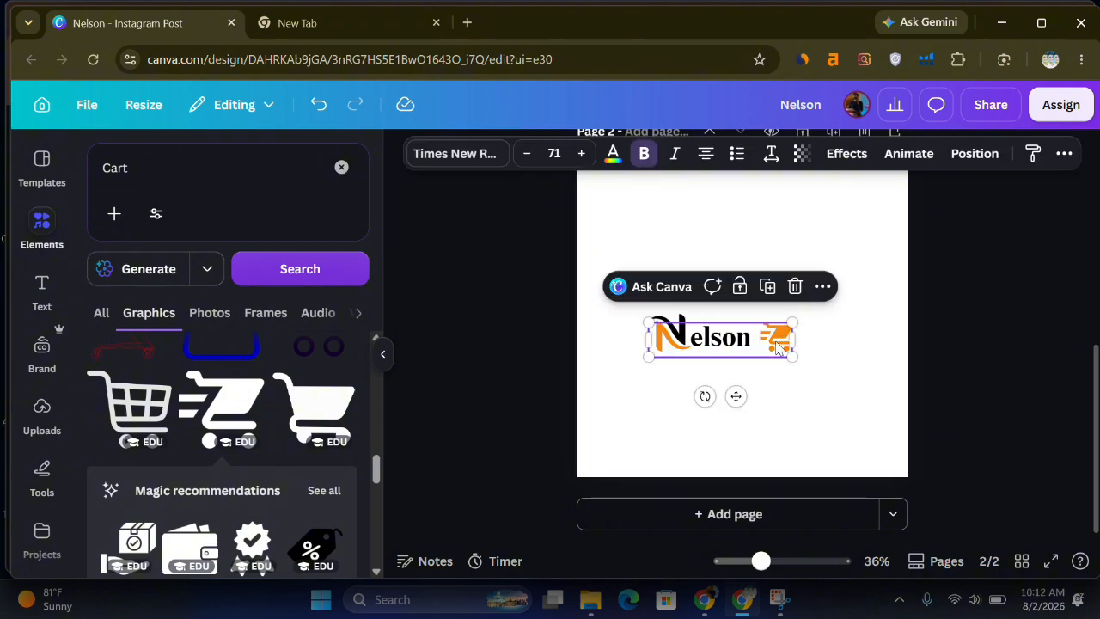
{"action": "left_click", "coordinate": [840, 348]}
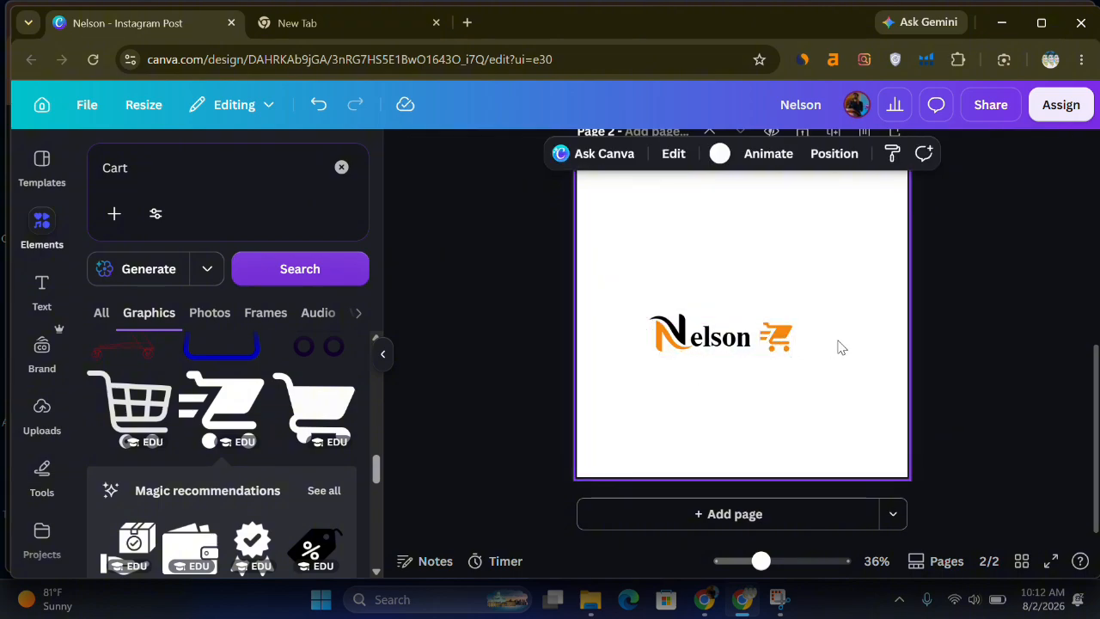
Narrow the "elson" text box and nudge the word right until it just clears the N graphic.
{"action": "left_click", "coordinate": [790, 343]}
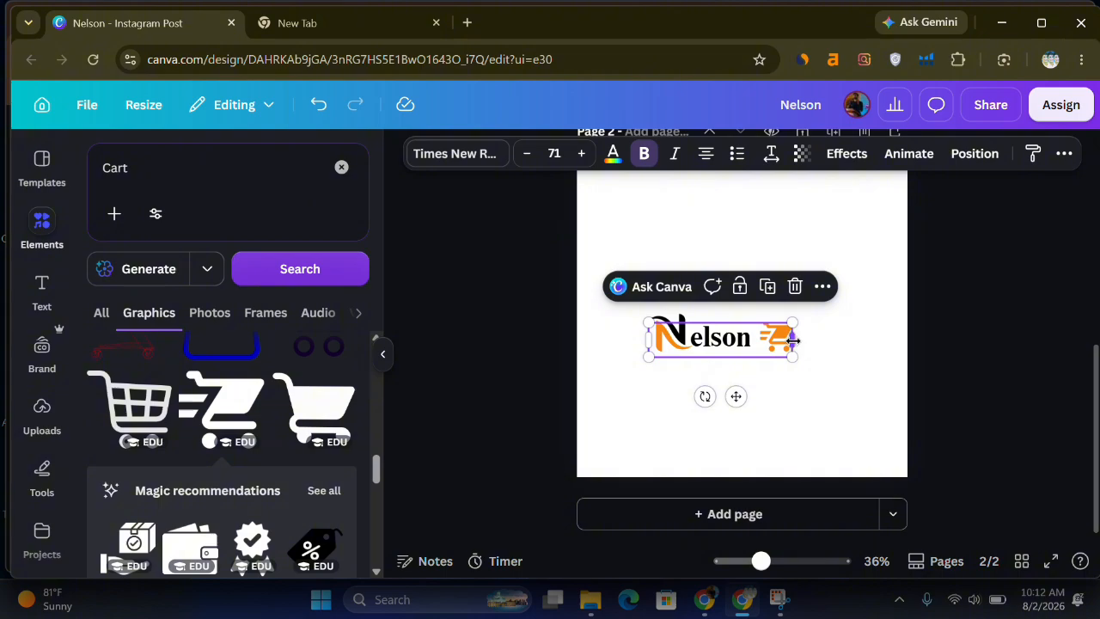
{"action": "left_click_drag", "start_coordinate": [792, 340], "coordinate": [767, 340]}
{"action": "left_click", "coordinate": [786, 341]}
{"action": "left_click", "coordinate": [725, 346]}
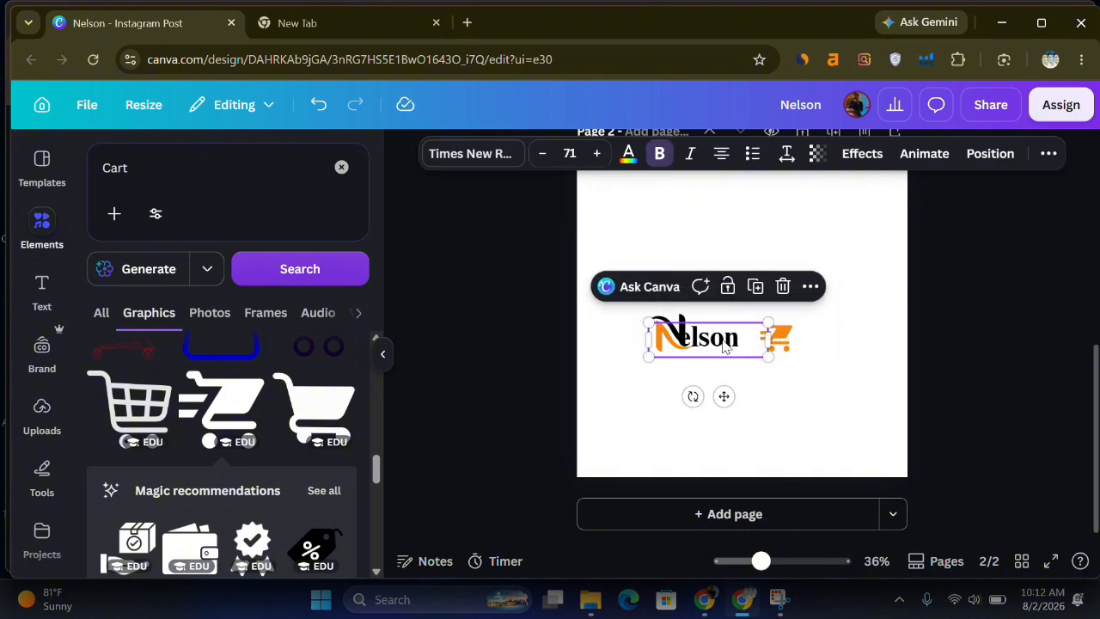
{"action": "key", "text": "Right"}
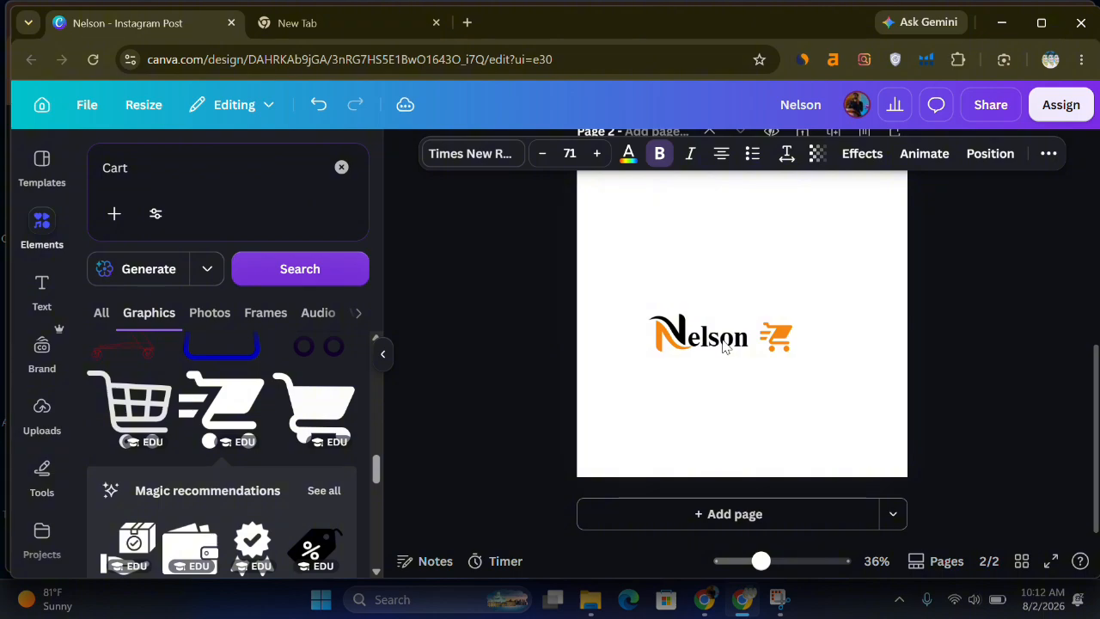
{"action": "key", "text": "Escape"}
{"action": "key", "text": "Escape"}
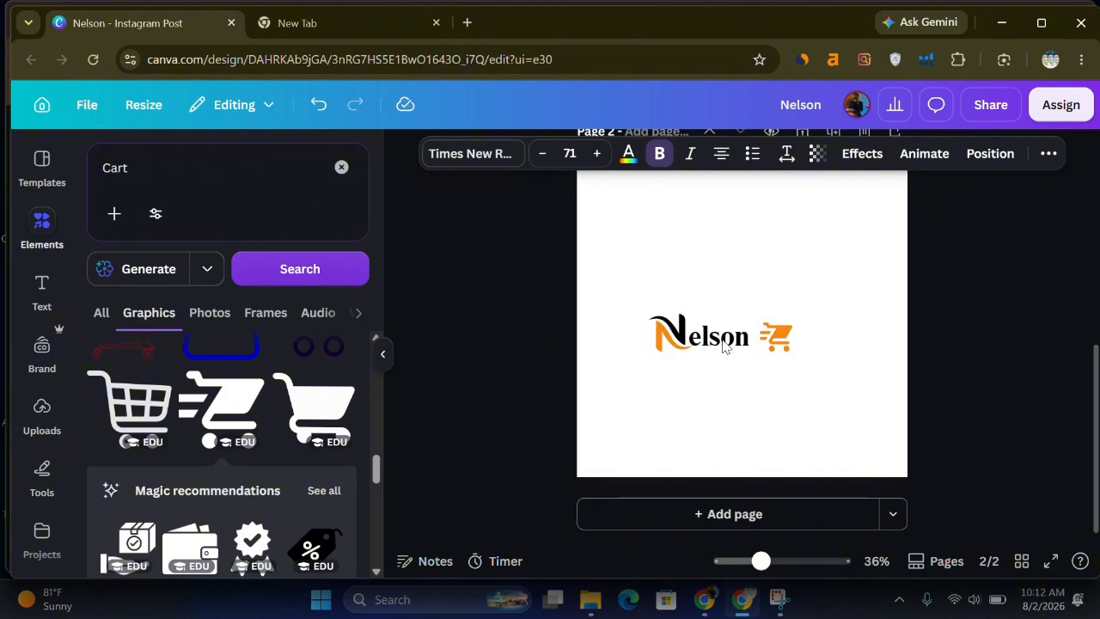
Move the orange cart left until it sits directly against the last letter of "elson".
{"action": "left_click", "coordinate": [763, 344]}
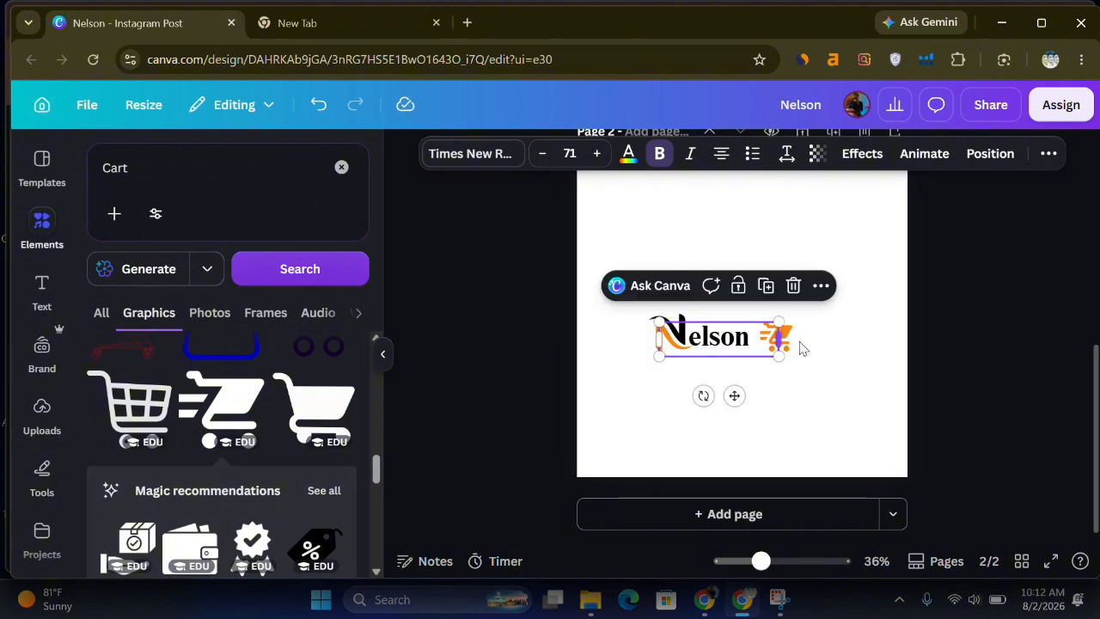
{"action": "left_click", "coordinate": [795, 348]}
{"action": "left_click", "coordinate": [791, 345]}
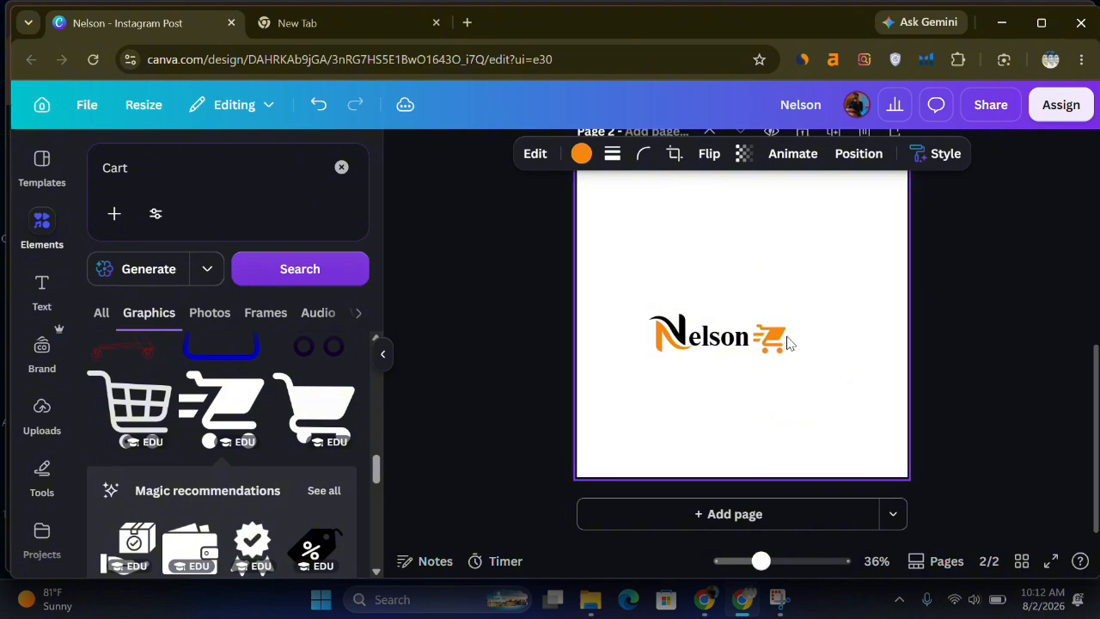
{"action": "left_click", "coordinate": [789, 344]}
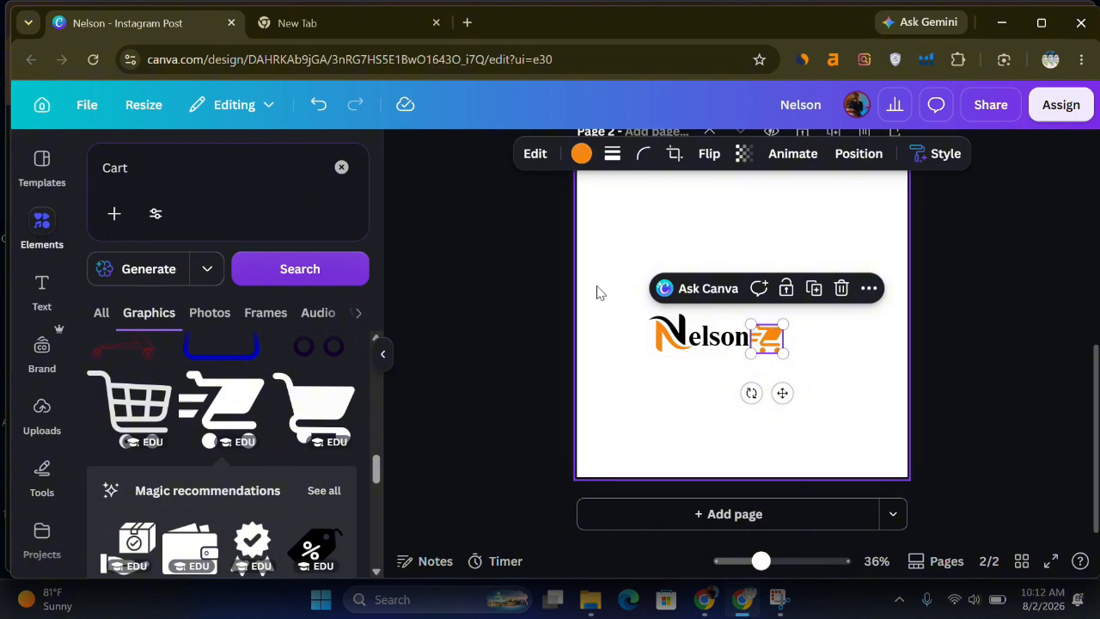
Select the N graphic, "elson" and the cart together and nudge them right until they are horizontally centred on page 2.
{"action": "left_click", "coordinate": [603, 324]}
{"action": "left_click_drag", "start_coordinate": [622, 314], "coordinate": [795, 354]}
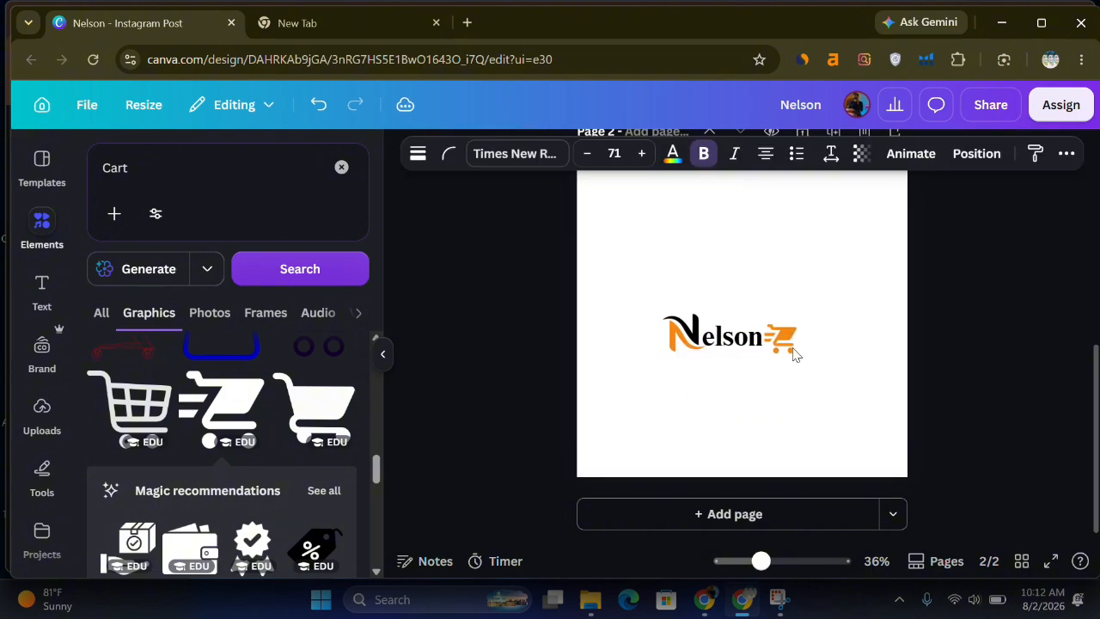
{"action": "key", "text": "Right"}
{"action": "key", "text": "Right"}
{"action": "key", "text": "Right"}
{"action": "key", "text": "Right"}
{"action": "key", "text": "Right"}
{"action": "key", "text": "Right"}
{"action": "key", "text": "Right"}
{"action": "key", "text": "Right"}
{"action": "key", "text": "Right"}
{"action": "key", "text": "Right"}
{"action": "key", "text": "Right"}
{"action": "key", "text": "Right"}
{"action": "key", "text": "Right"}
{"action": "key", "text": "Right"}
{"action": "key", "text": "Right"}
{"action": "key", "text": "Right"}
{"action": "key", "text": "Right"}
{"action": "key", "text": "Right"}
{"action": "key", "text": "Right"}
{"action": "key", "text": "Right"}
{"action": "key", "text": "Right"}
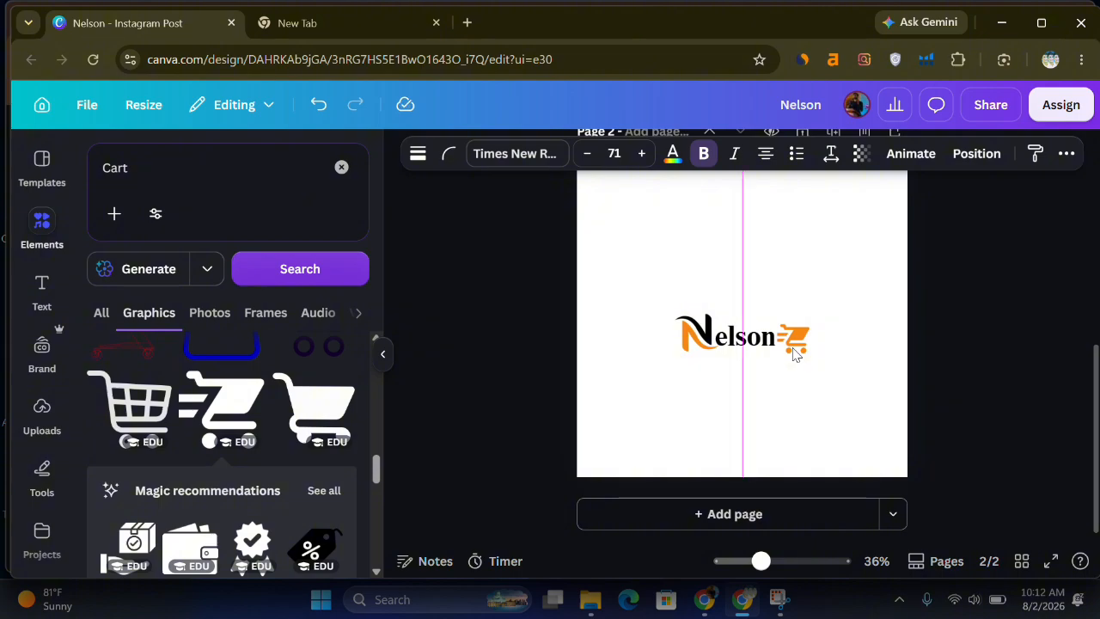
Nudge the whole selected logo on page 2 up toward the page's vertical middle and deselect it.
{"action": "key", "text": "Up"}
{"action": "key", "text": "Up"}
{"action": "key", "text": "Up"}
{"action": "key", "text": "Up"}
{"action": "key", "text": "Up"}
{"action": "key", "text": "Up"}
{"action": "key", "text": "Up"}
{"action": "key", "text": "Up"}
{"action": "key", "text": "Up"}
{"action": "key", "text": "Up"}
{"action": "key", "text": "Up"}
{"action": "key", "text": "Up"}
{"action": "key", "text": "Up"}
{"action": "key", "text": "Up"}
{"action": "key", "text": "Up"}
{"action": "key", "text": "Up"}
{"action": "key", "text": "Up"}
{"action": "key", "text": "Up"}
{"action": "key", "text": "Up"}
{"action": "key", "text": "Up"}
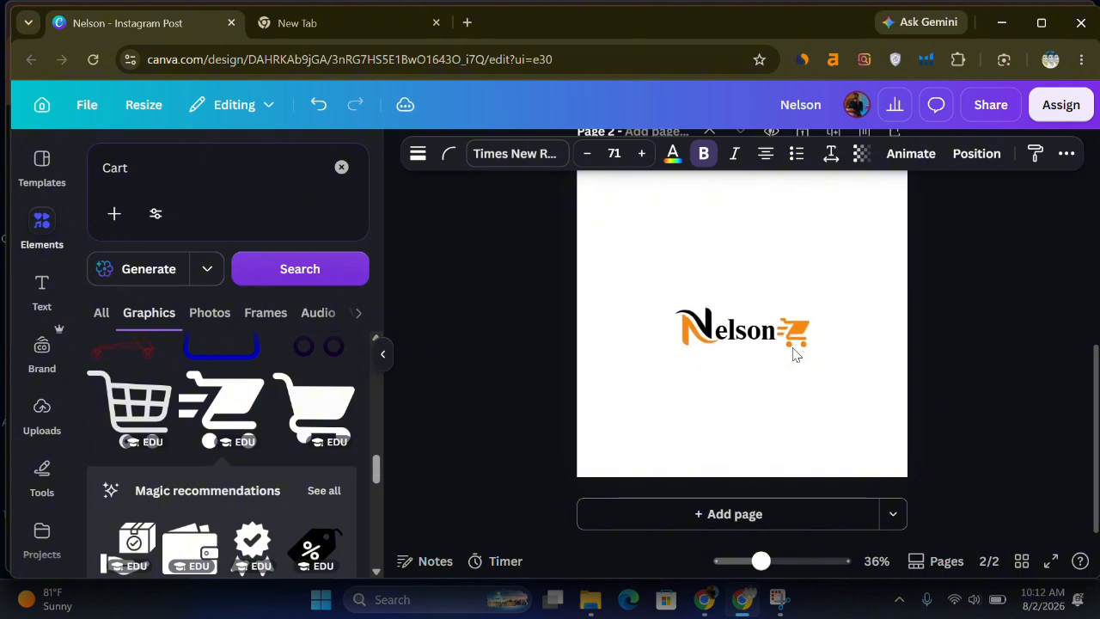
{"action": "key", "text": "Up"}
{"action": "key", "text": "Up"}
{"action": "key", "text": "Up"}
{"action": "key", "text": "Up"}
{"action": "key", "text": "Up"}
{"action": "key", "text": "Up"}
{"action": "key", "text": "Up"}
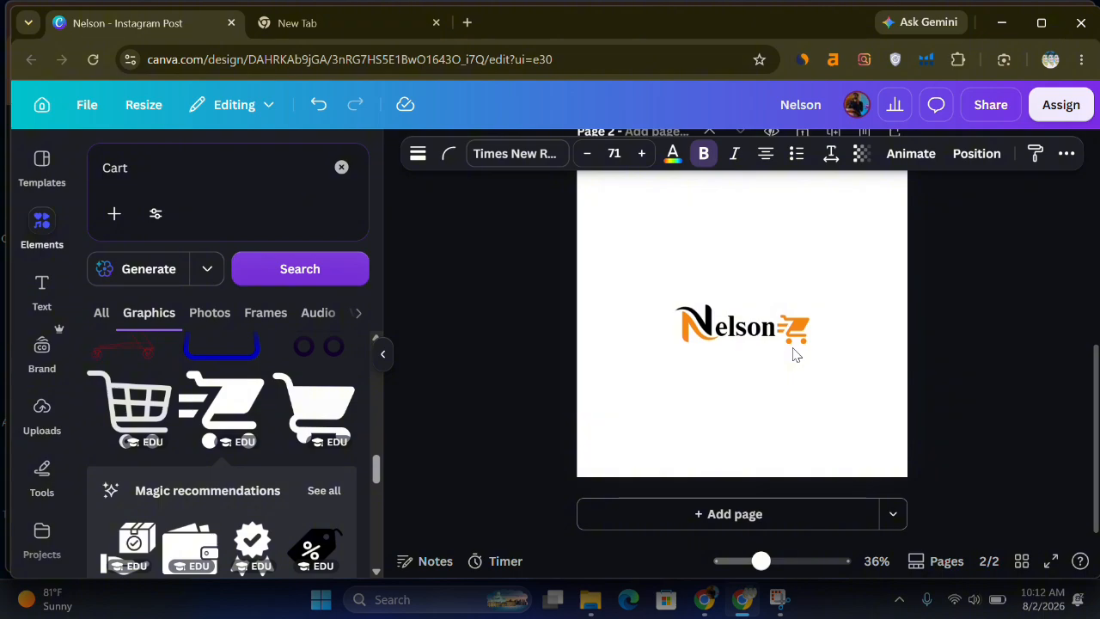
{"action": "left_click", "coordinate": [513, 299]}
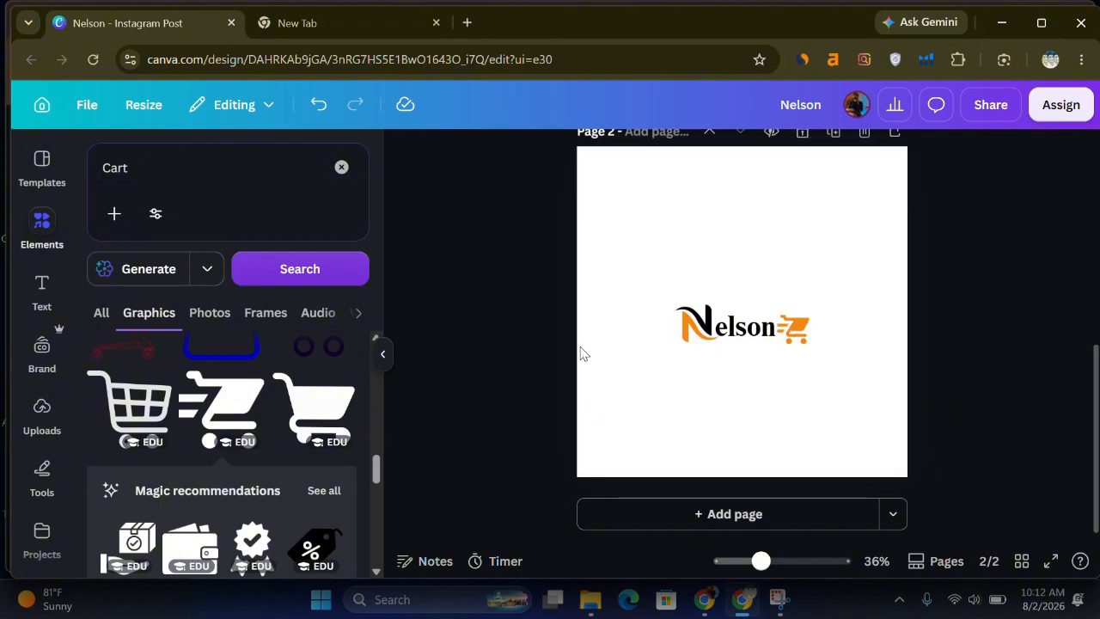
Add a third page and paste a copy of the page 1 logo with the N graphic, "NELSON" and cart onto it.
{"action": "left_click", "coordinate": [710, 515]}
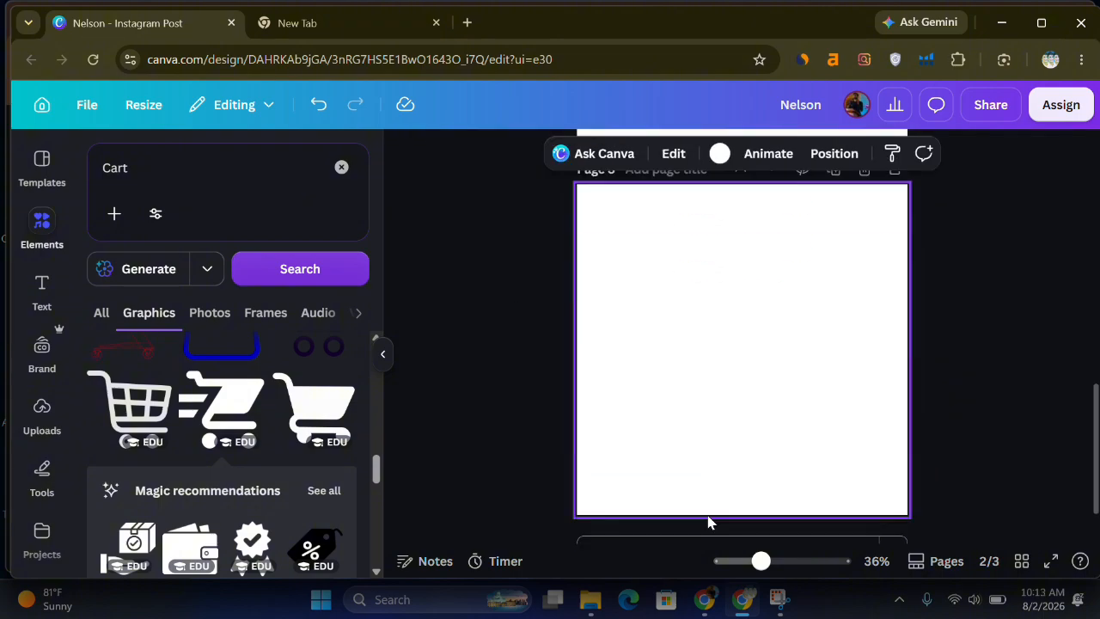
{"action": "scroll", "coordinate": [708, 523], "scroll_direction": "up", "scroll_amount": 10}
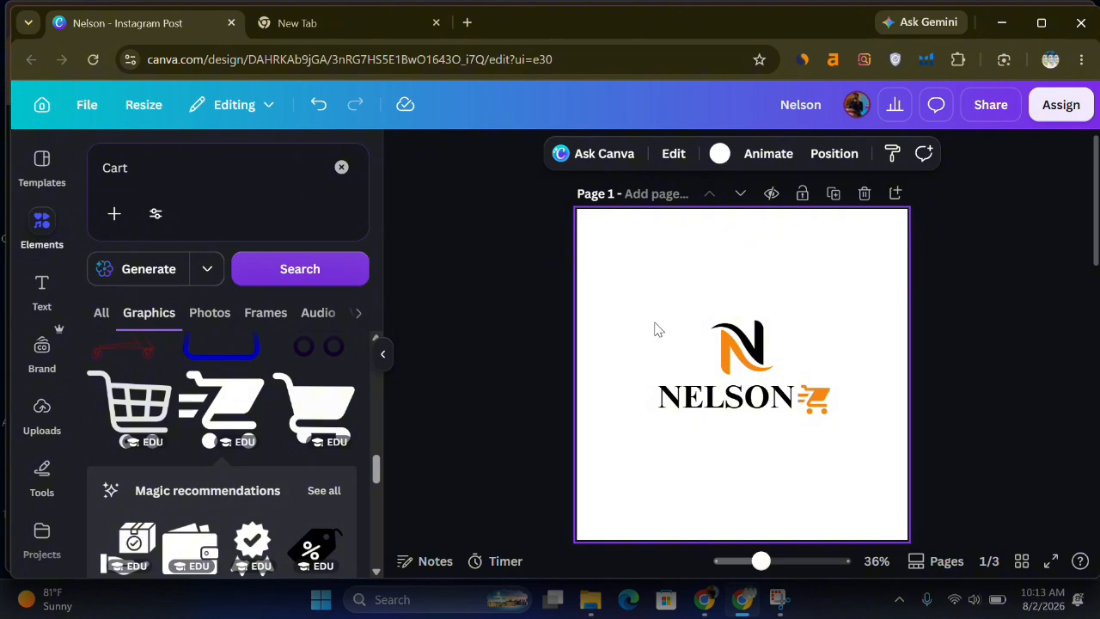
{"action": "left_click_drag", "start_coordinate": [657, 329], "coordinate": [849, 437]}
{"action": "scroll", "coordinate": [849, 437], "scroll_direction": "down", "scroll_amount": 6}
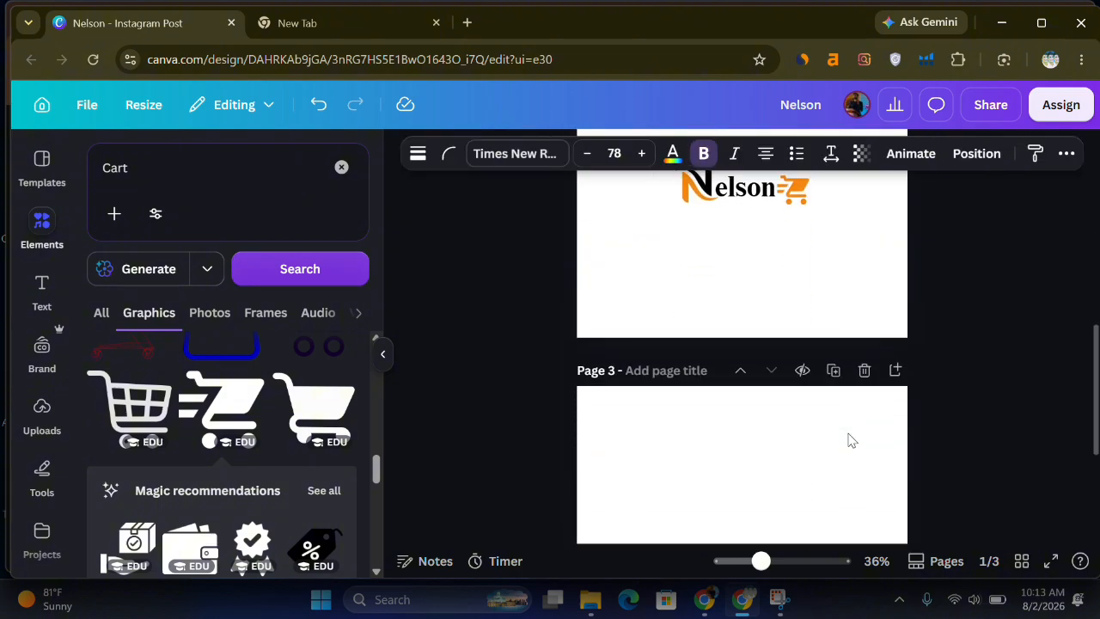
{"action": "scroll", "coordinate": [849, 440], "scroll_direction": "down", "scroll_amount": 2}
{"action": "key", "text": "ctrl+v"}
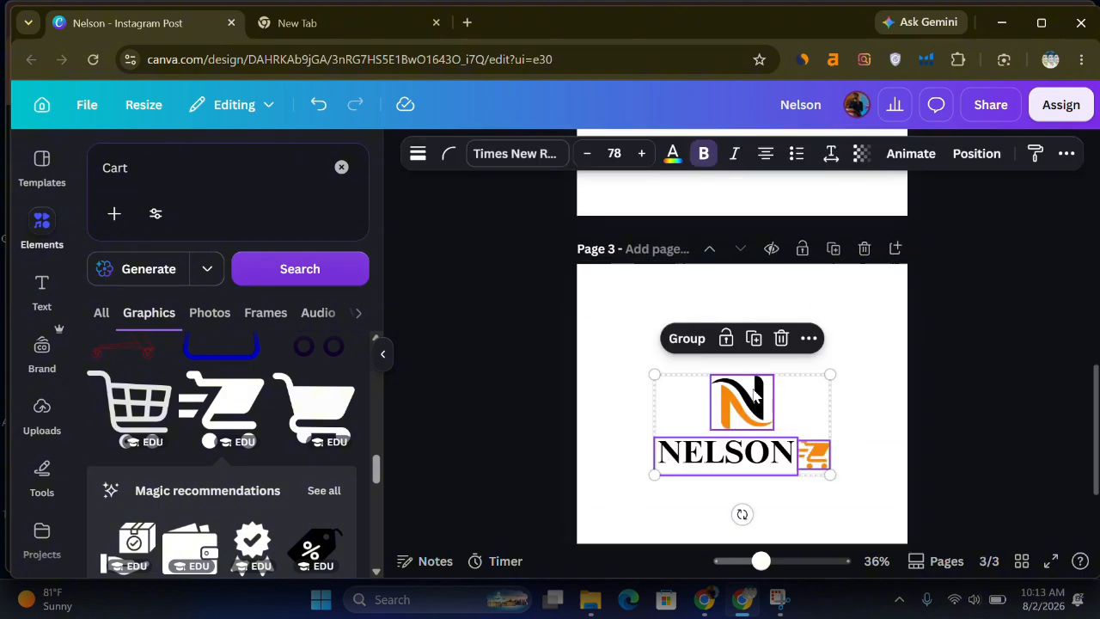
Try DM Sans on the "NELSON" text on page 3, and set its font to Canva Sans.
{"action": "left_click", "coordinate": [608, 393]}
{"action": "left_click", "coordinate": [674, 465]}
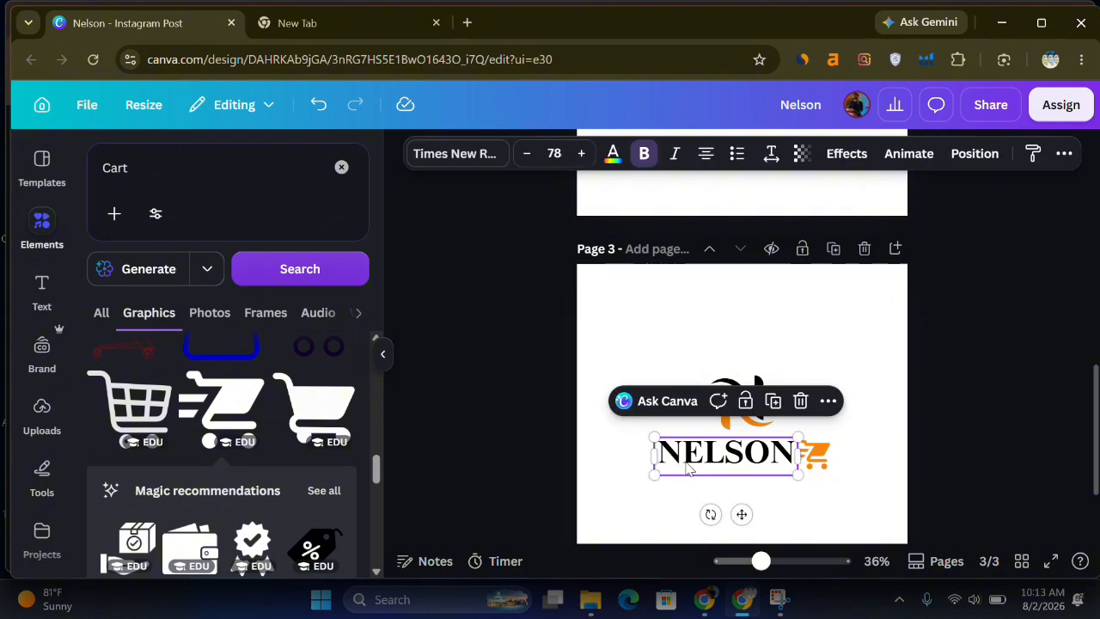
{"action": "double_click", "coordinate": [687, 461]}
{"action": "left_click", "coordinate": [456, 153]}
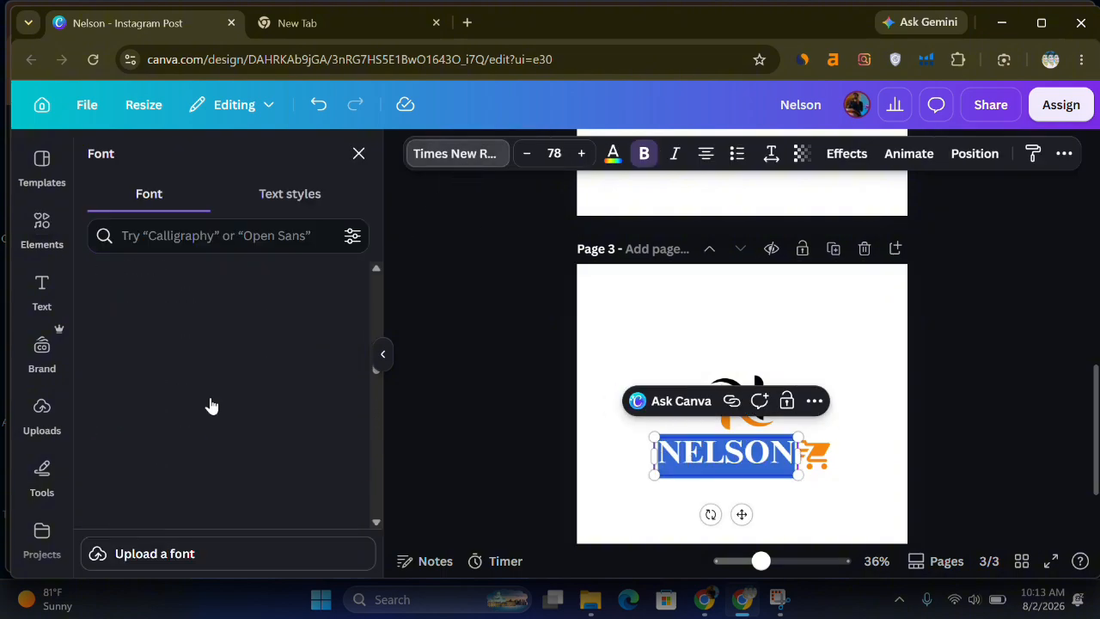
{"action": "scroll", "coordinate": [210, 484], "scroll_direction": "down", "scroll_amount": 5}
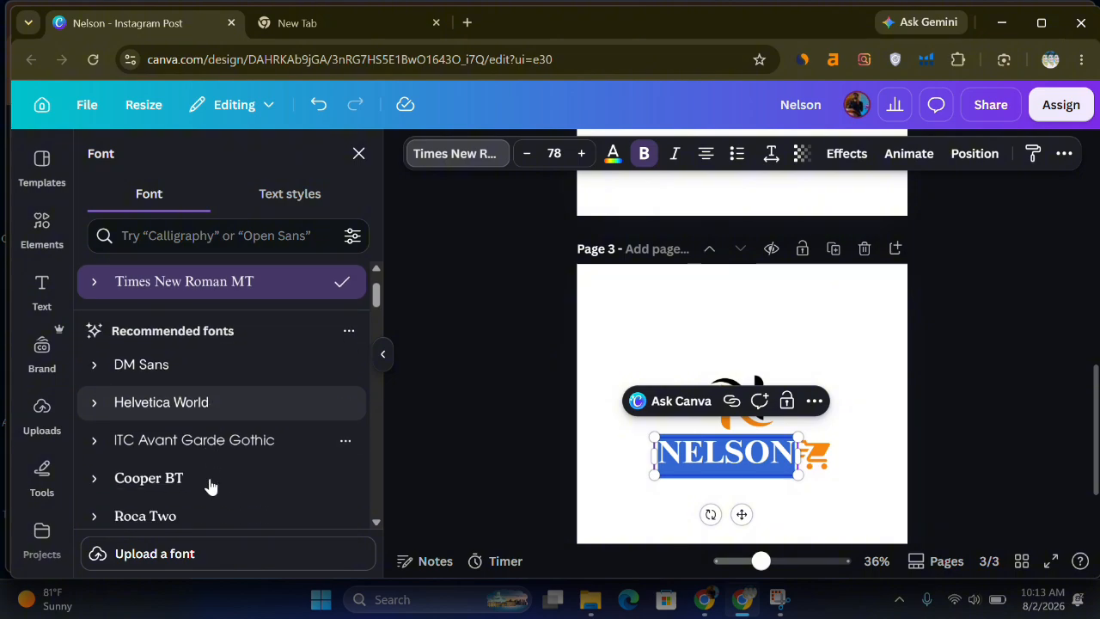
{"action": "scroll", "coordinate": [210, 484], "scroll_direction": "down", "scroll_amount": 1}
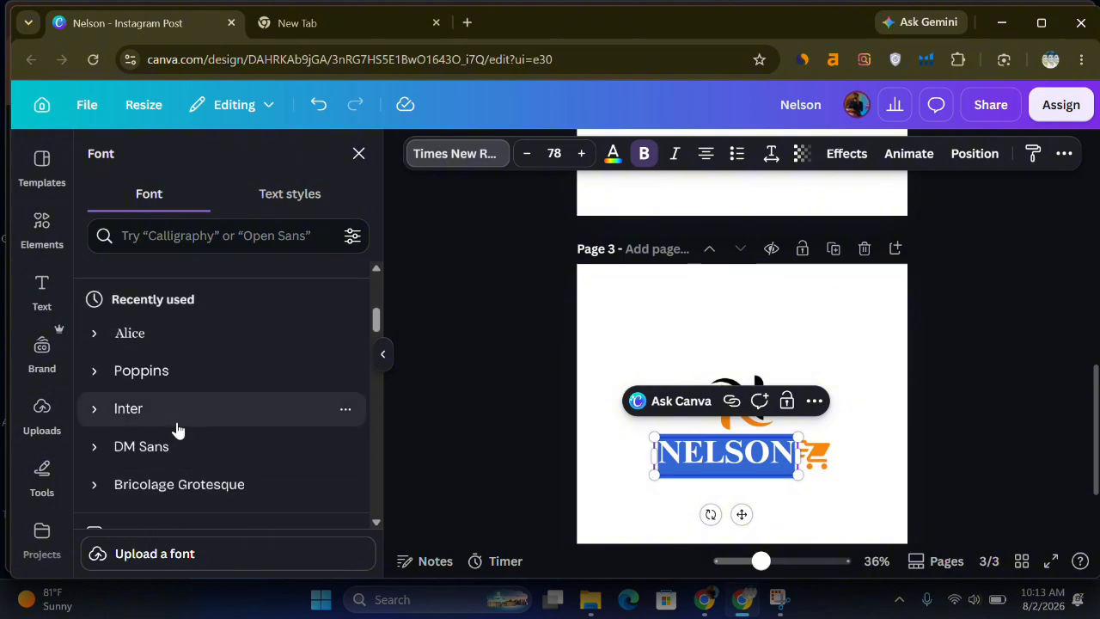
{"action": "left_click", "coordinate": [172, 449]}
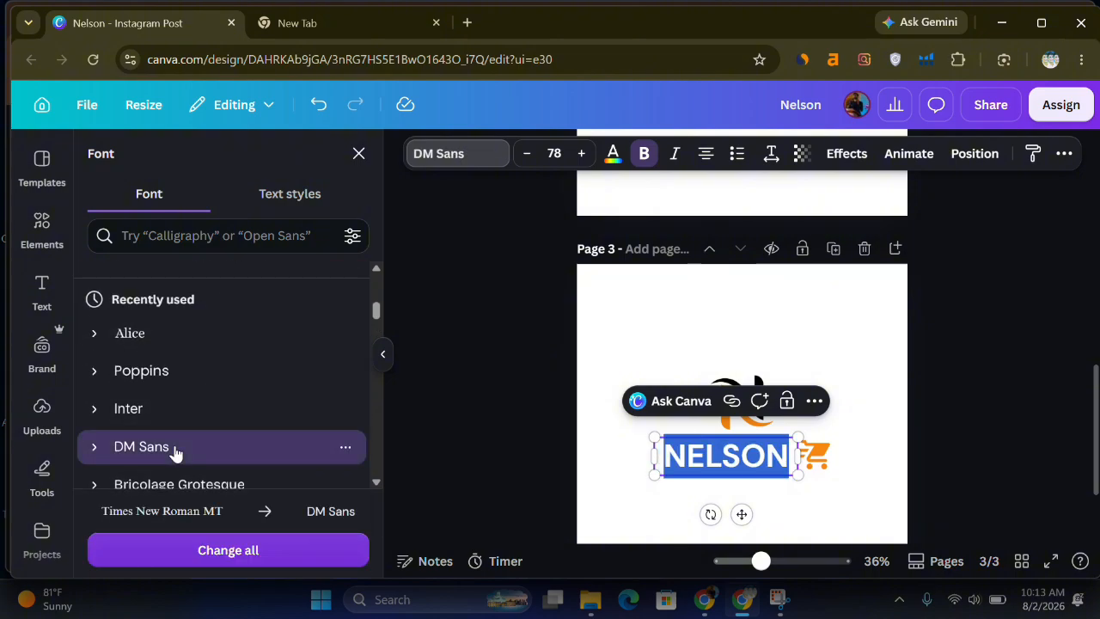
{"action": "scroll", "coordinate": [155, 445], "scroll_direction": "down", "scroll_amount": 3}
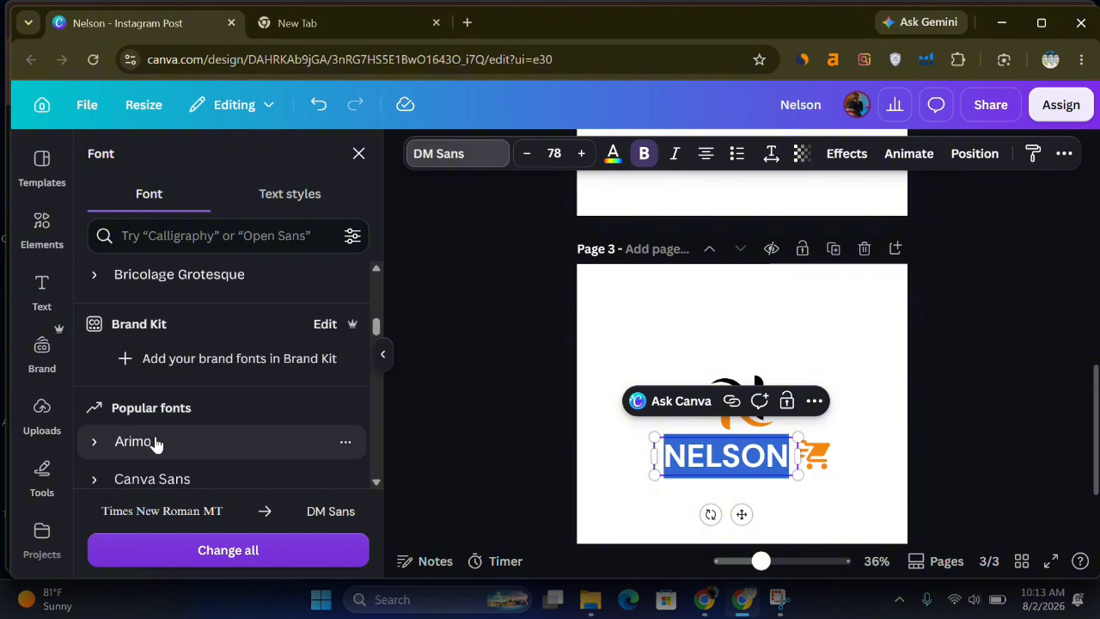
{"action": "left_click", "coordinate": [180, 472]}
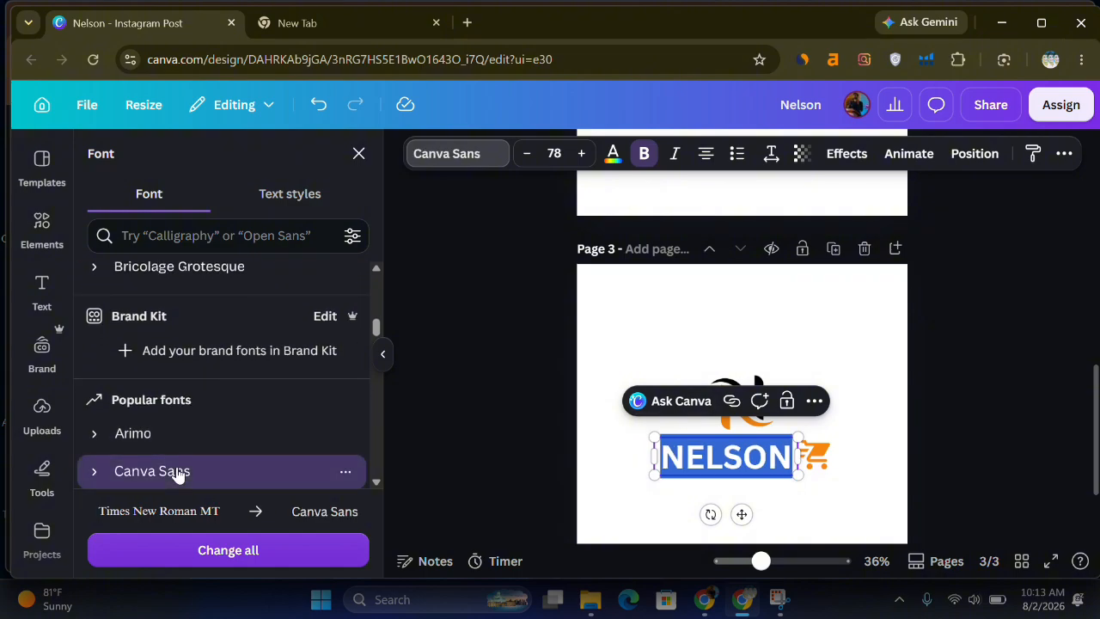
Replace the "NELSON" text on page 3 with "Nelson" in mixed case.
{"action": "left_click", "coordinate": [778, 452]}
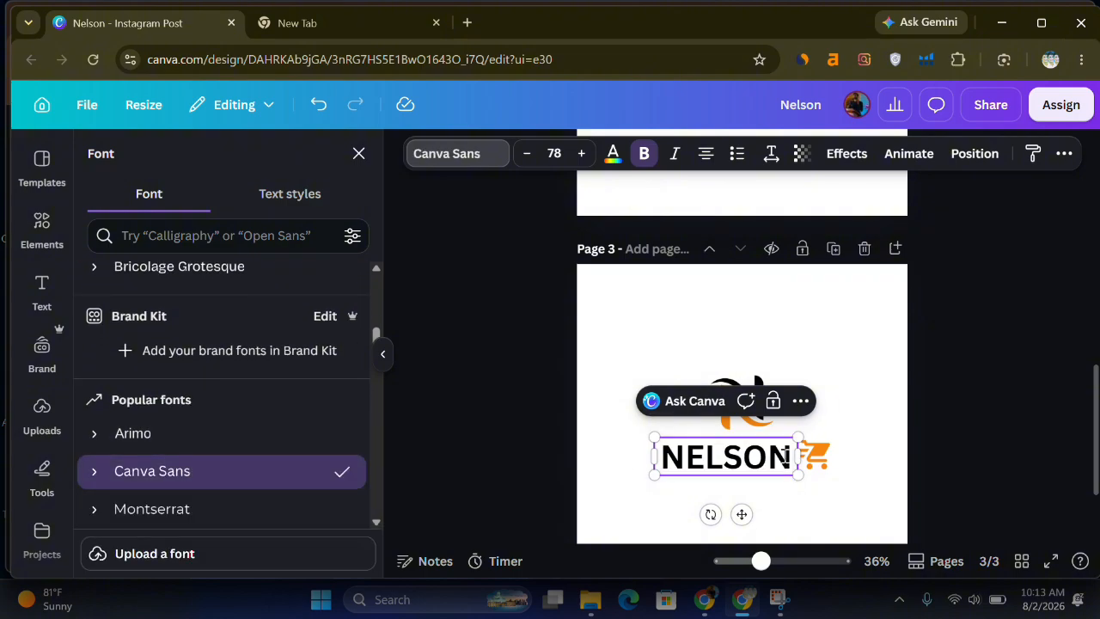
{"action": "key", "text": "ctrl+a"}
{"action": "type", "text": "Nelson"}
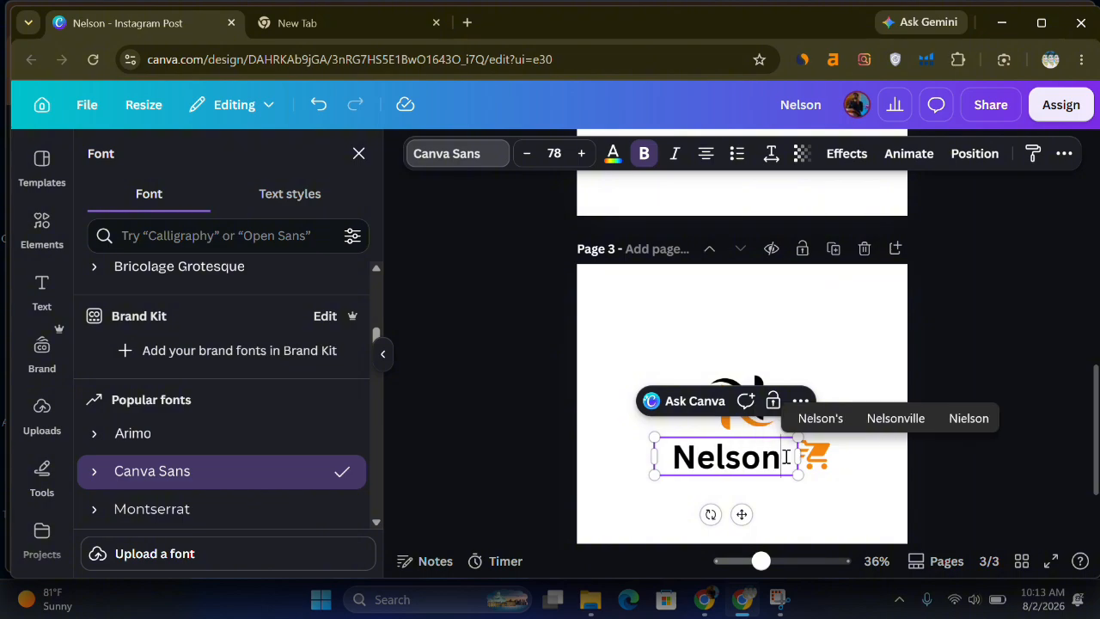
Shift the "Nelson" text on page 3 horizontally until it sits close beside the orange cart.
{"action": "left_click", "coordinate": [612, 456]}
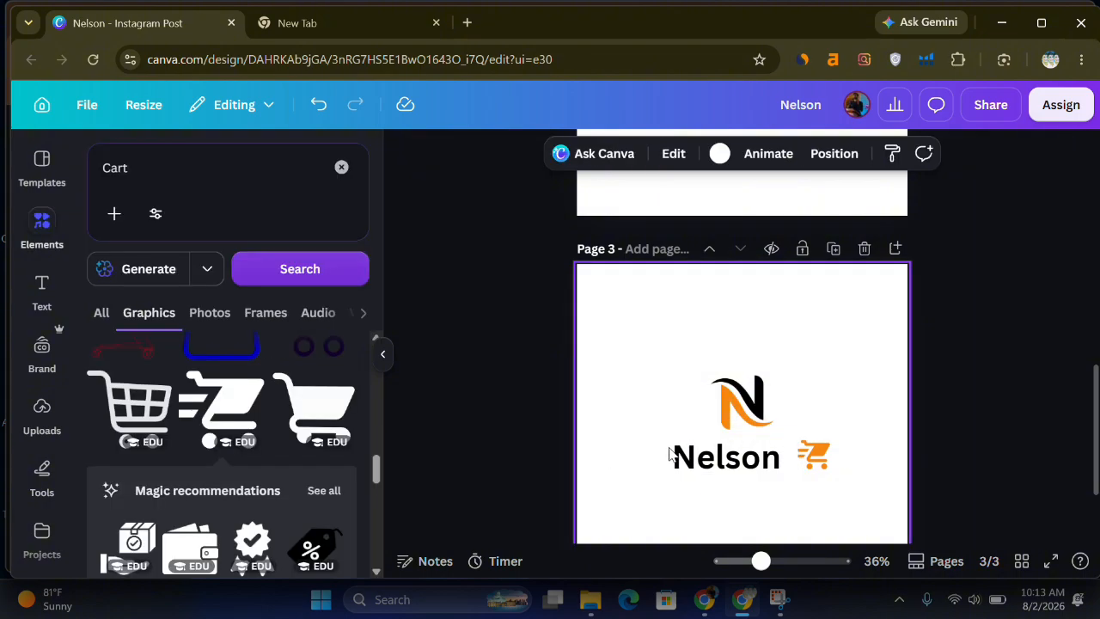
{"action": "left_click", "coordinate": [715, 462]}
{"action": "key", "text": "Right"}
{"action": "key", "text": "Right"}
{"action": "key", "text": "Right"}
{"action": "key", "text": "Right"}
{"action": "key", "text": "Right"}
{"action": "key", "text": "Right"}
{"action": "key", "text": "Right"}
{"action": "key", "text": "Right"}
{"action": "key", "text": "Right"}
{"action": "key", "text": "Right"}
{"action": "key", "text": "Right"}
{"action": "key", "text": "Right"}
{"action": "key", "text": "Right"}
{"action": "key", "text": "Right"}
{"action": "key", "text": "Right"}
{"action": "key", "text": "Right"}
{"action": "key", "text": "Right"}
{"action": "key", "text": "Right"}
{"action": "key", "text": "Right"}
{"action": "key", "text": "Right"}
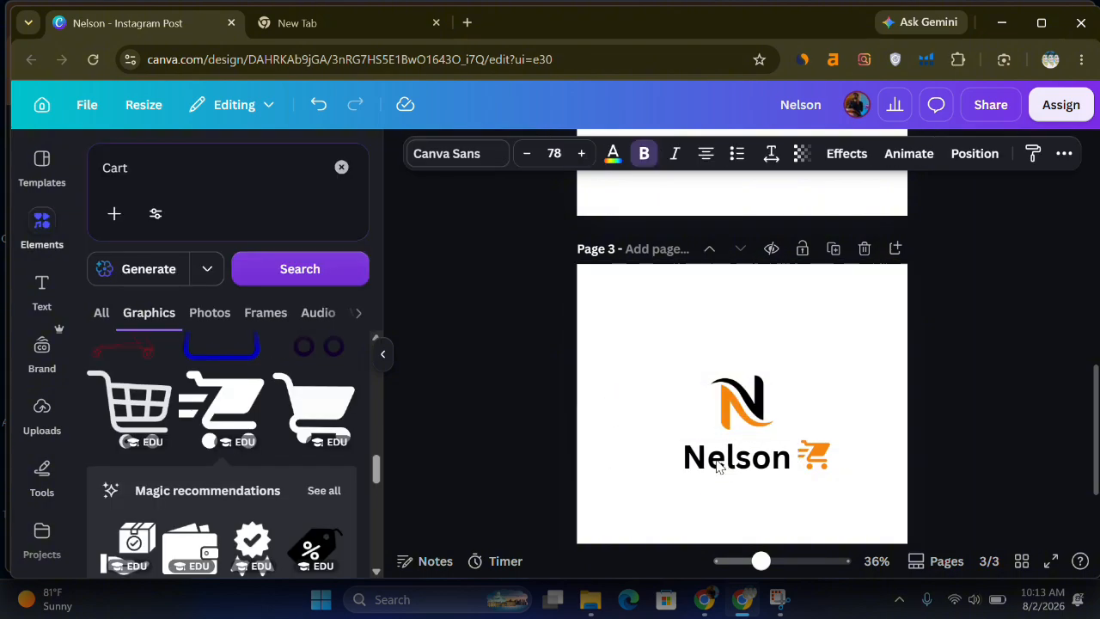
{"action": "key", "text": "Right"}
{"action": "key", "text": "Right"}
{"action": "key", "text": "Right"}
{"action": "key", "text": "Right"}
{"action": "key", "text": "Right"}
Raise the "Nelson" text on page 3 slightly and fine-tune its height to line up with the cart.
{"action": "key", "text": "Up"}
{"action": "key", "text": "Up"}
{"action": "key", "text": "Up"}
{"action": "key", "text": "Up"}
{"action": "key", "text": "Up"}
{"action": "key", "text": "Up"}
{"action": "key", "text": "Up"}
{"action": "key", "text": "Up"}
{"action": "key", "text": "Up"}
{"action": "key", "text": "Up"}
{"action": "key", "text": "Up"}
{"action": "key", "text": "Up"}
{"action": "key", "text": "Up"}
{"action": "key", "text": "Up"}
{"action": "key", "text": "Up"}
{"action": "key", "text": "Up"}
{"action": "key", "text": "Up"}
{"action": "key", "text": "Up"}
{"action": "key", "text": "Up"}
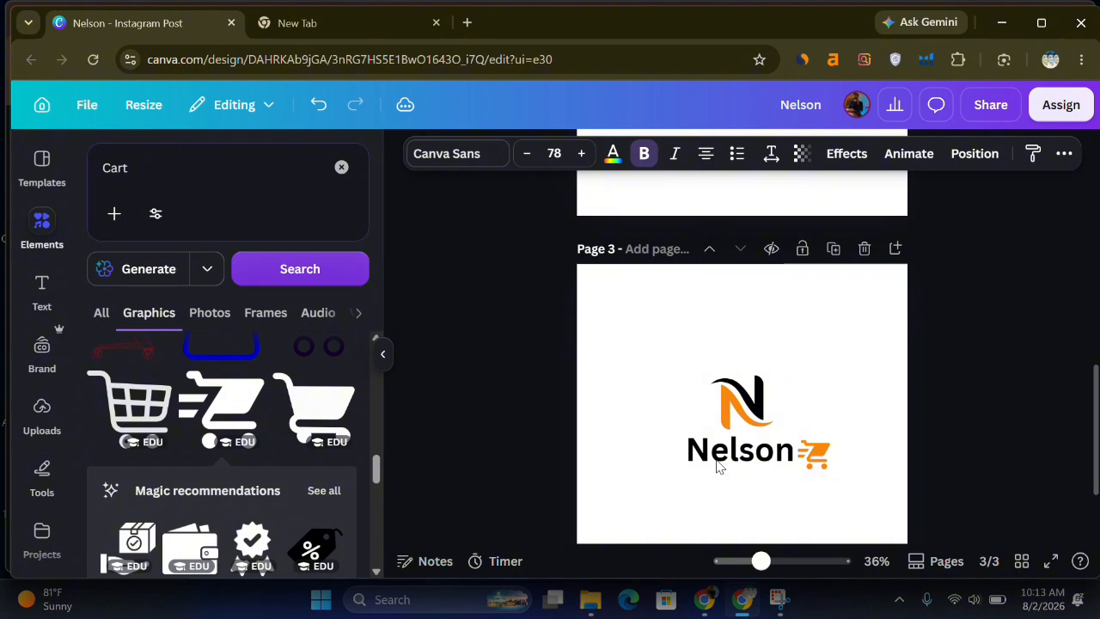
{"action": "key", "text": "Down"}
{"action": "key", "text": "Down"}
{"action": "key", "text": "Down"}
{"action": "key", "text": "Down"}
{"action": "key", "text": "Down"}
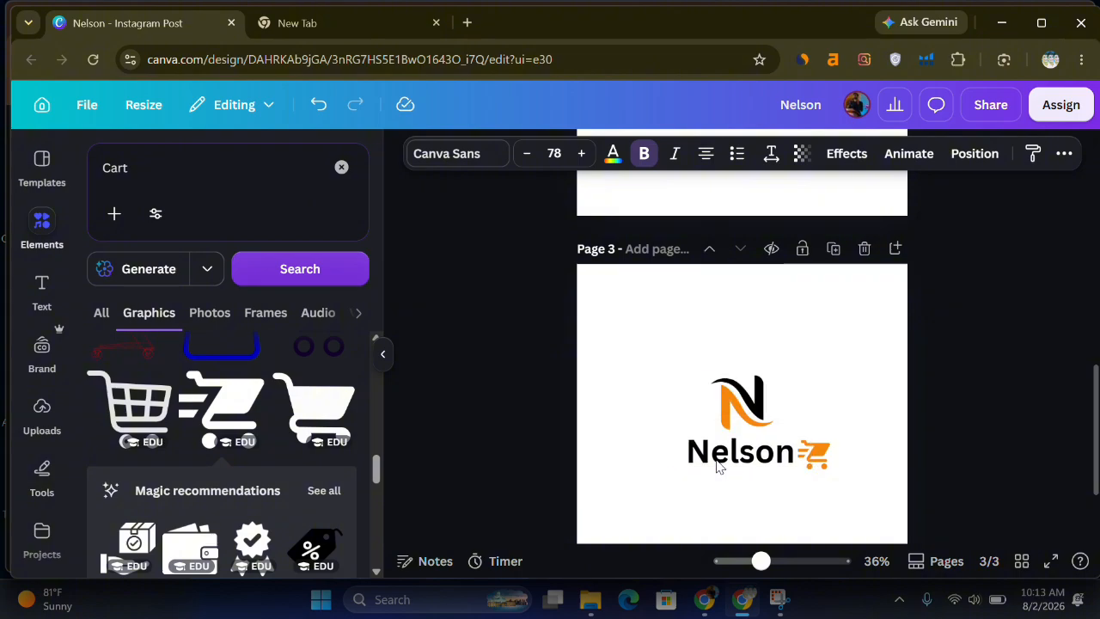
{"action": "key", "text": "Up"}
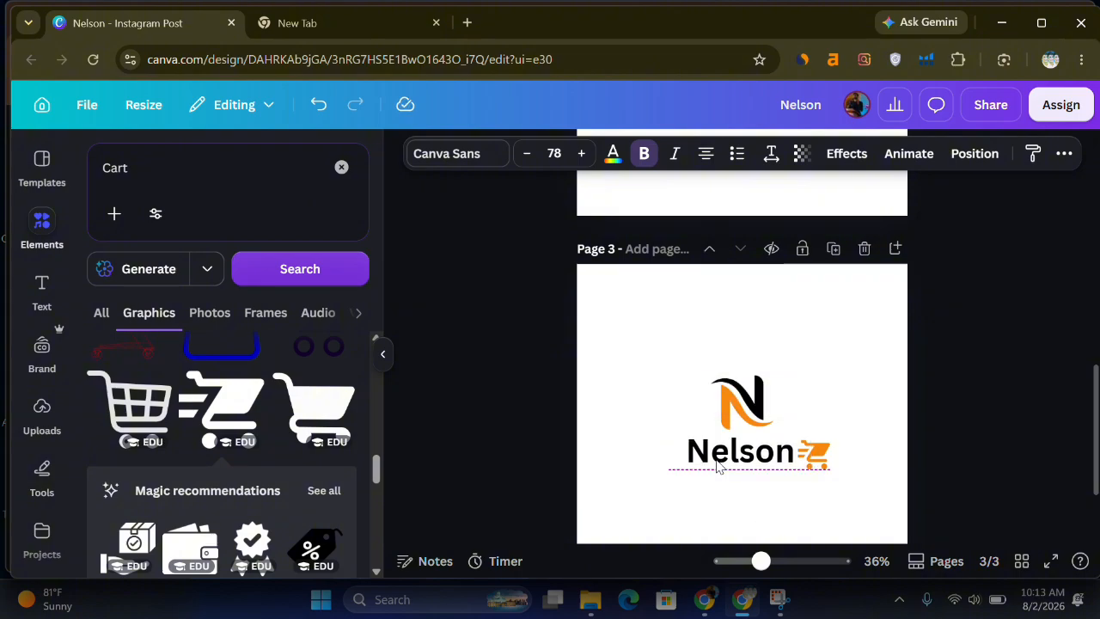
Place page 3's N graphic directly in front of the "Nelson" text and deselect it.
{"action": "left_click", "coordinate": [507, 391]}
{"action": "left_click_drag", "start_coordinate": [746, 404], "coordinate": [660, 445]}
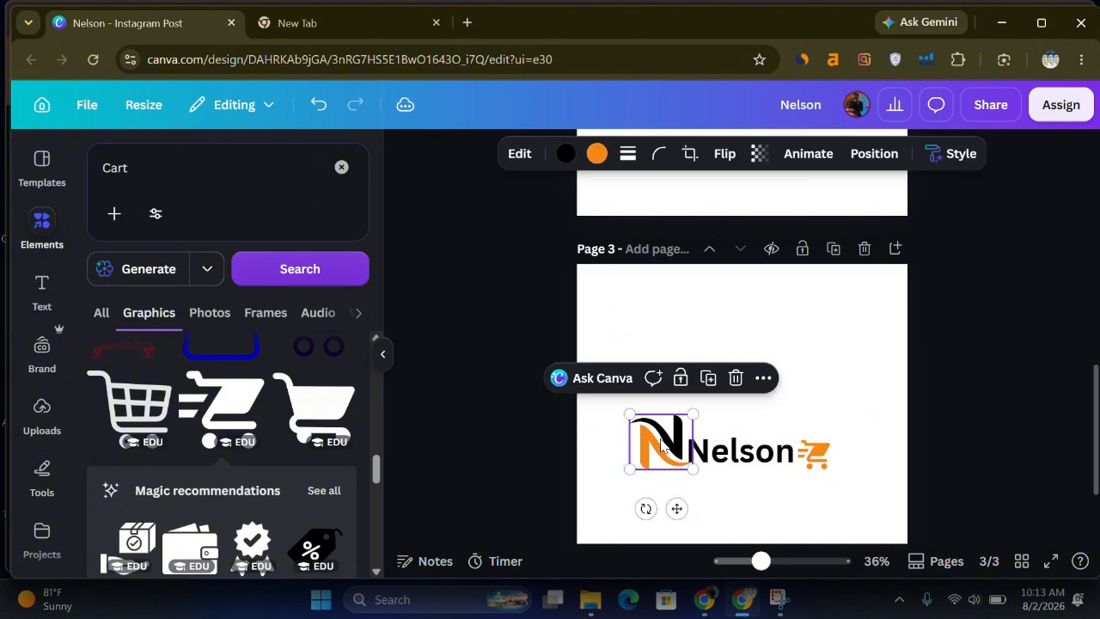
{"action": "left_click", "coordinate": [533, 420]}
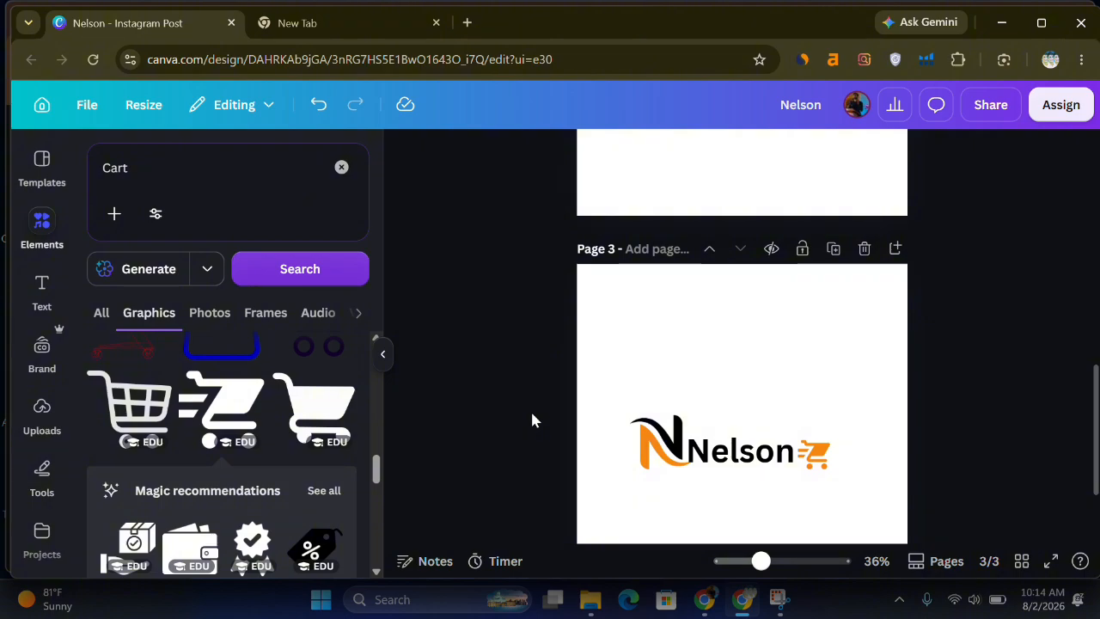
Add a body text box to page 1 and position it just beneath "NELSON".
{"action": "scroll", "coordinate": [531, 415], "scroll_direction": "up", "scroll_amount": 3}
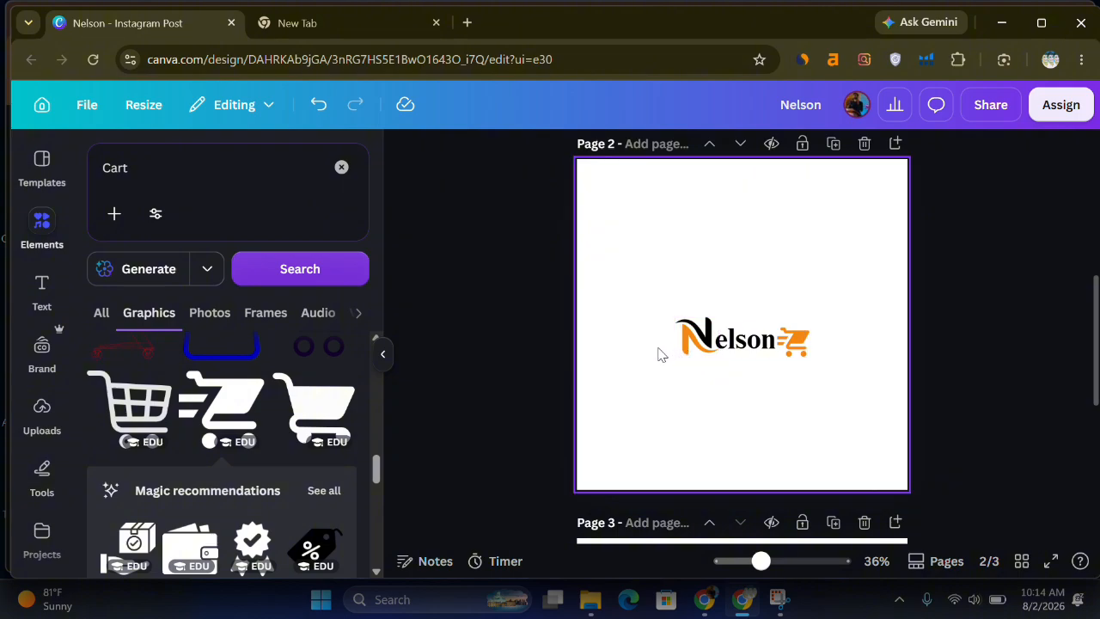
{"action": "scroll", "coordinate": [659, 354], "scroll_direction": "up", "scroll_amount": 5}
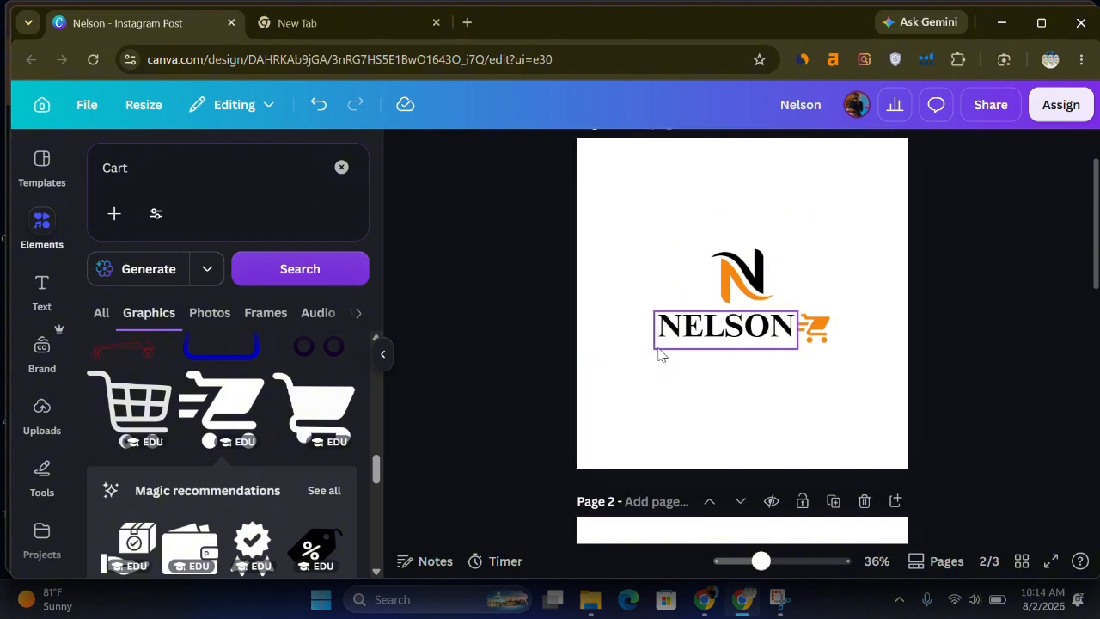
{"action": "scroll", "coordinate": [660, 354], "scroll_direction": "down", "scroll_amount": 2}
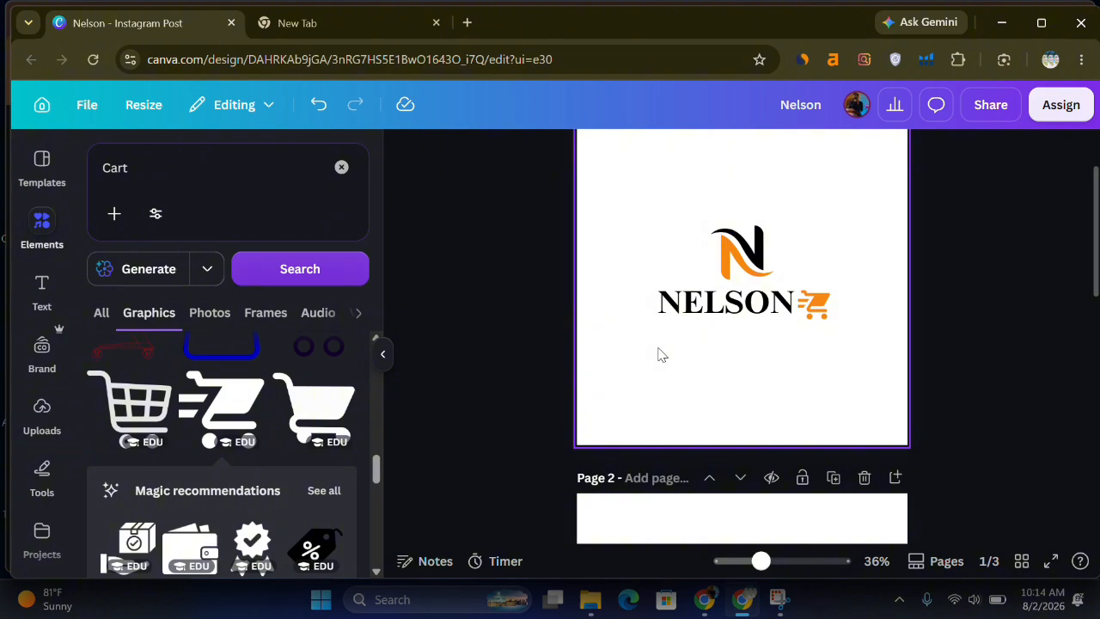
{"action": "scroll", "coordinate": [754, 346], "scroll_direction": "up", "scroll_amount": 2}
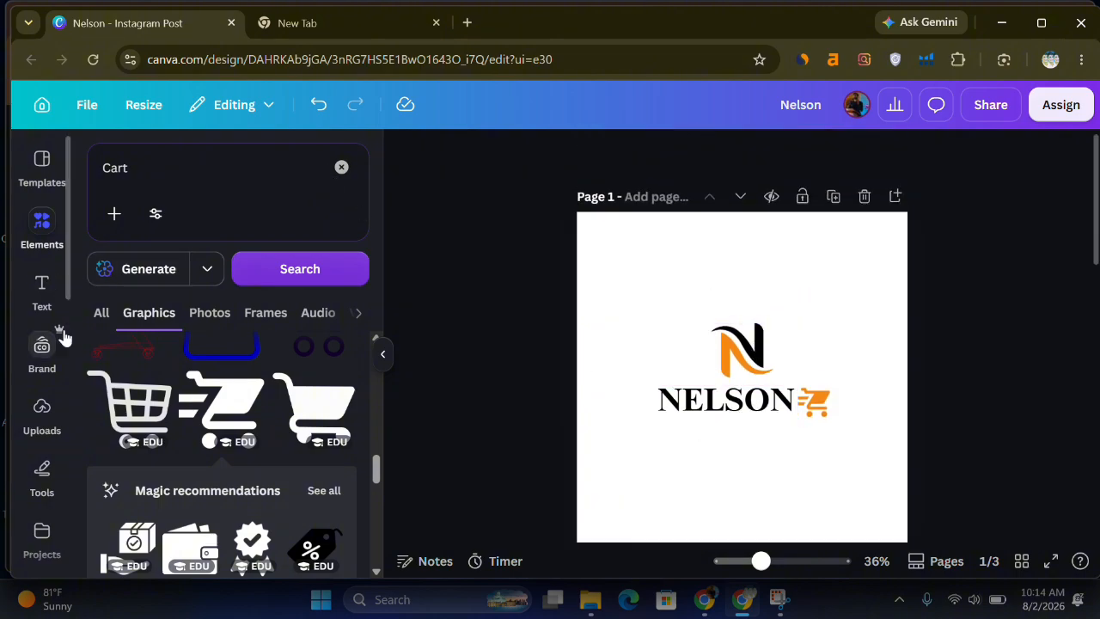
{"action": "left_click", "coordinate": [30, 309]}
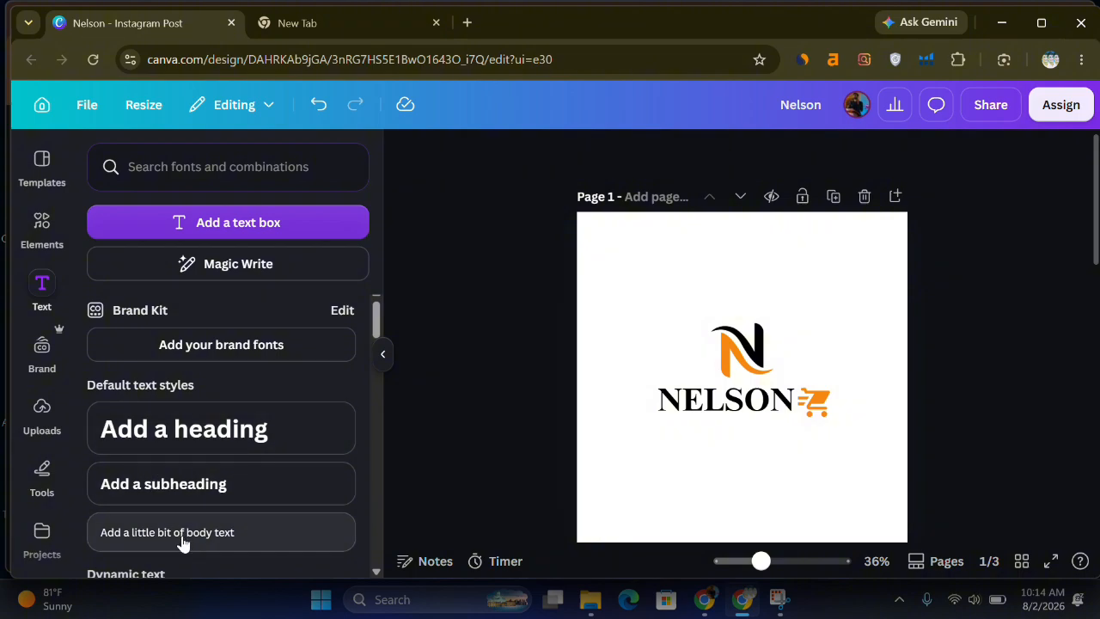
{"action": "left_click", "coordinate": [179, 535]}
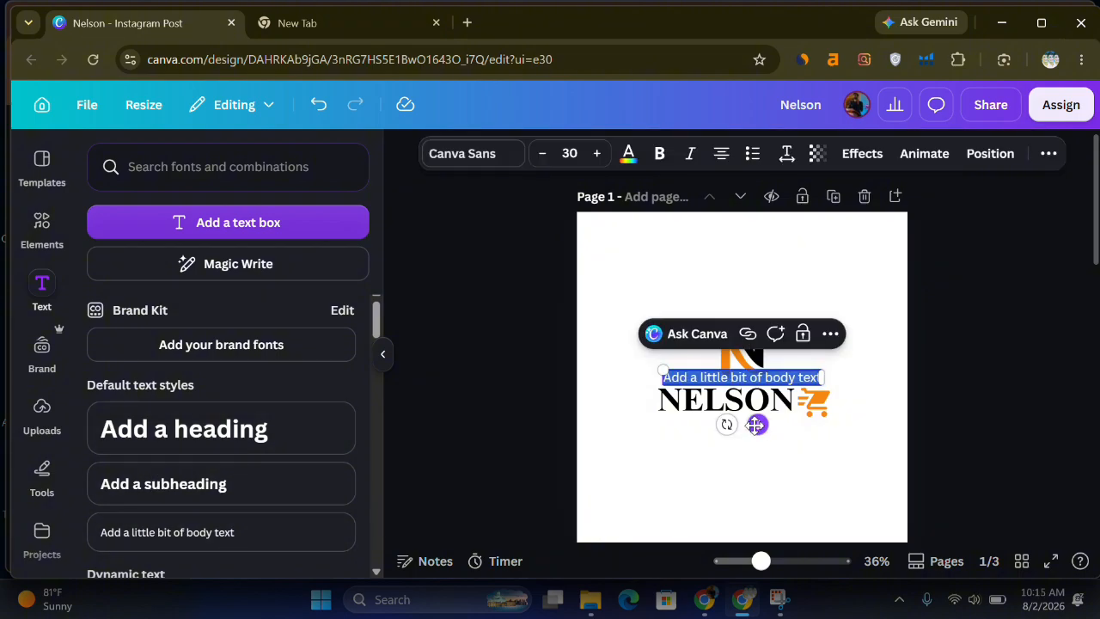
{"action": "left_click_drag", "start_coordinate": [755, 424], "coordinate": [748, 465]}
{"action": "left_click", "coordinate": [617, 501]}
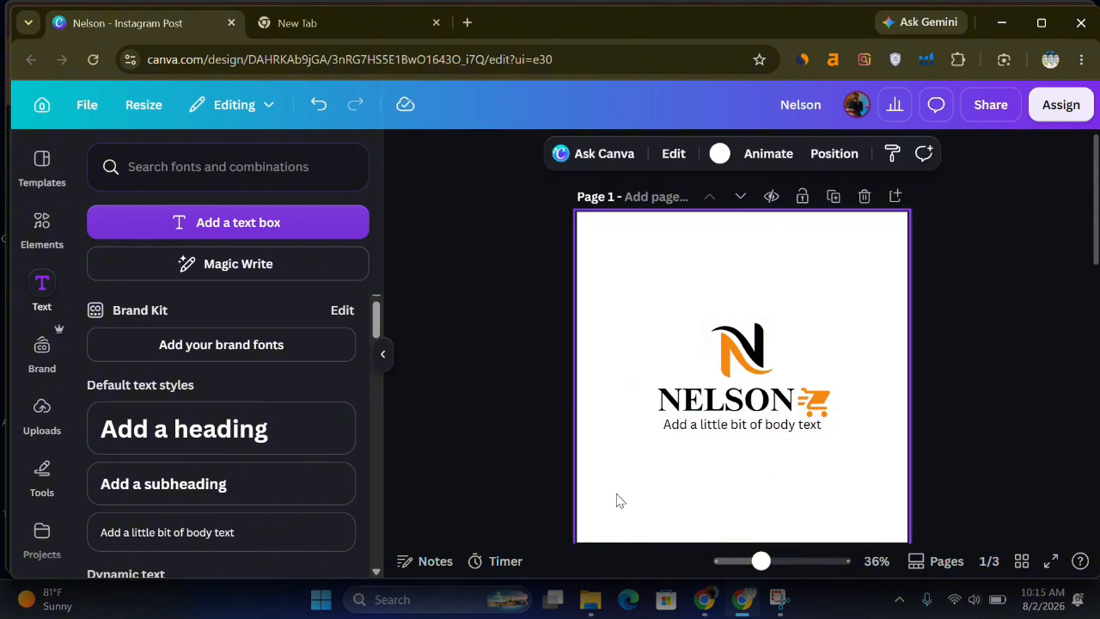
Replace the placeholder body text on page 1 with "Trading Inc.".
{"action": "left_click", "coordinate": [769, 432]}
{"action": "left_click", "coordinate": [767, 430]}
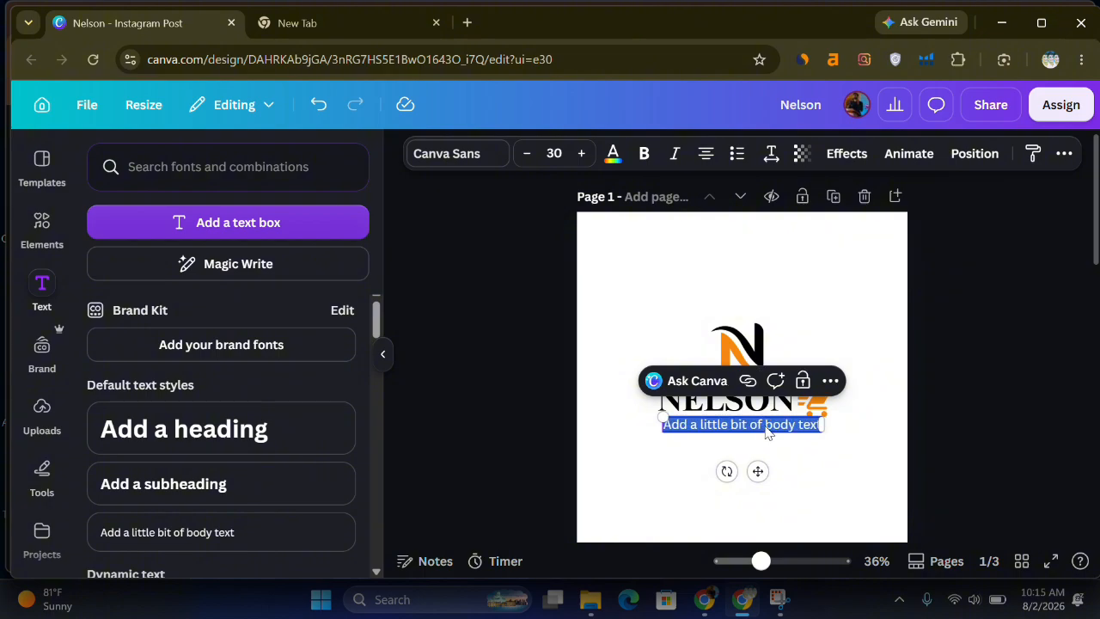
{"action": "type", "text": "Trading"}
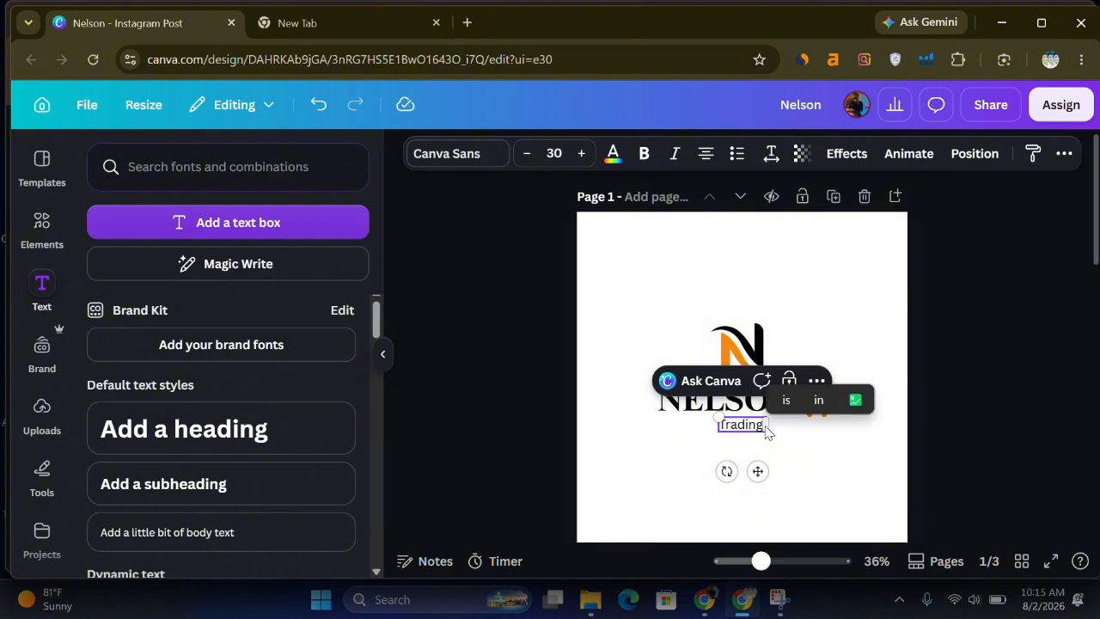
{"action": "type", "text": " Inc"}
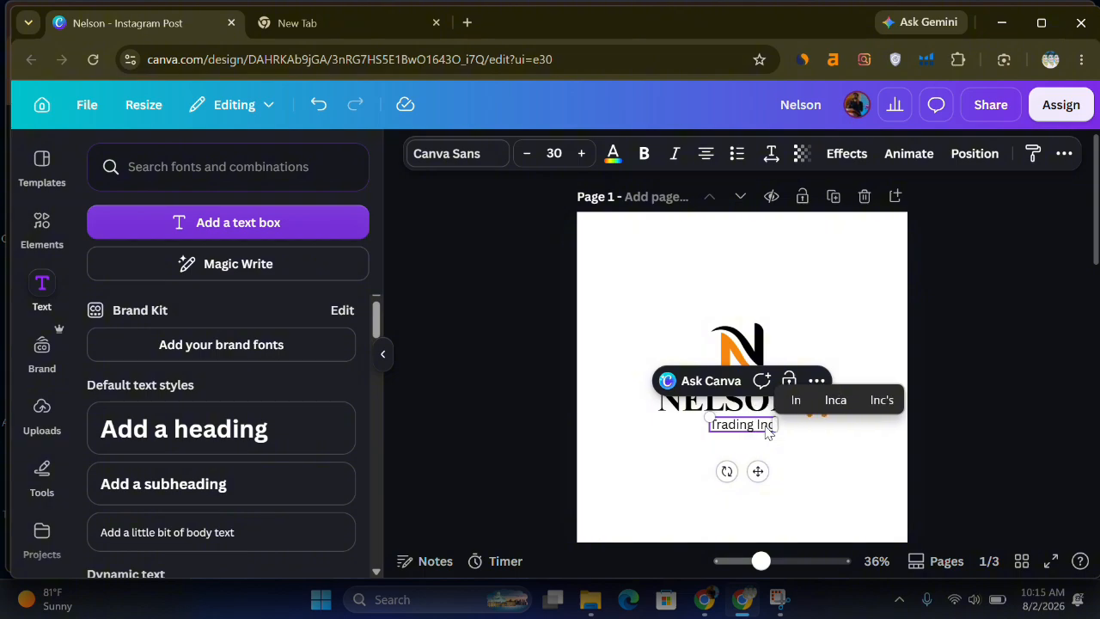
{"action": "type", "text": "."}
{"action": "left_click", "coordinate": [823, 473]}
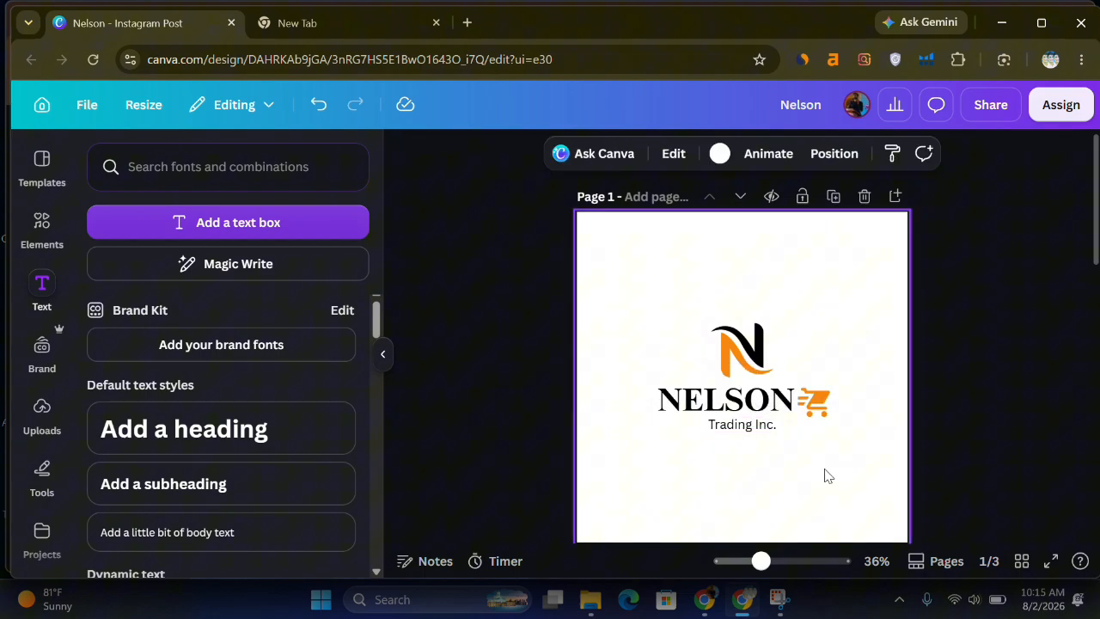
Lower the "Trading Inc." text slightly to leave a small gap below "NELSON" on page 1.
{"action": "left_click", "coordinate": [762, 429]}
{"action": "mouse_move", "coordinate": [759, 432]}
{"action": "left_mouse_down"}
{"action": "mouse_move", "coordinate": [741, 430]}
{"action": "mouse_move", "coordinate": [763, 438]}
{"action": "left_mouse_up"}
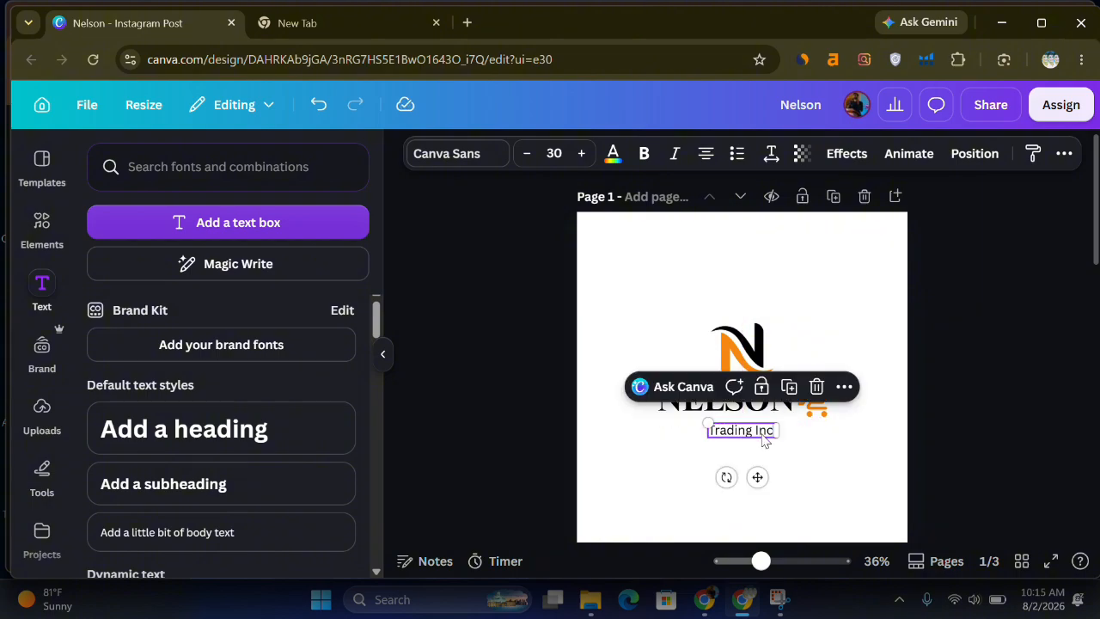
{"action": "left_click", "coordinate": [844, 469]}
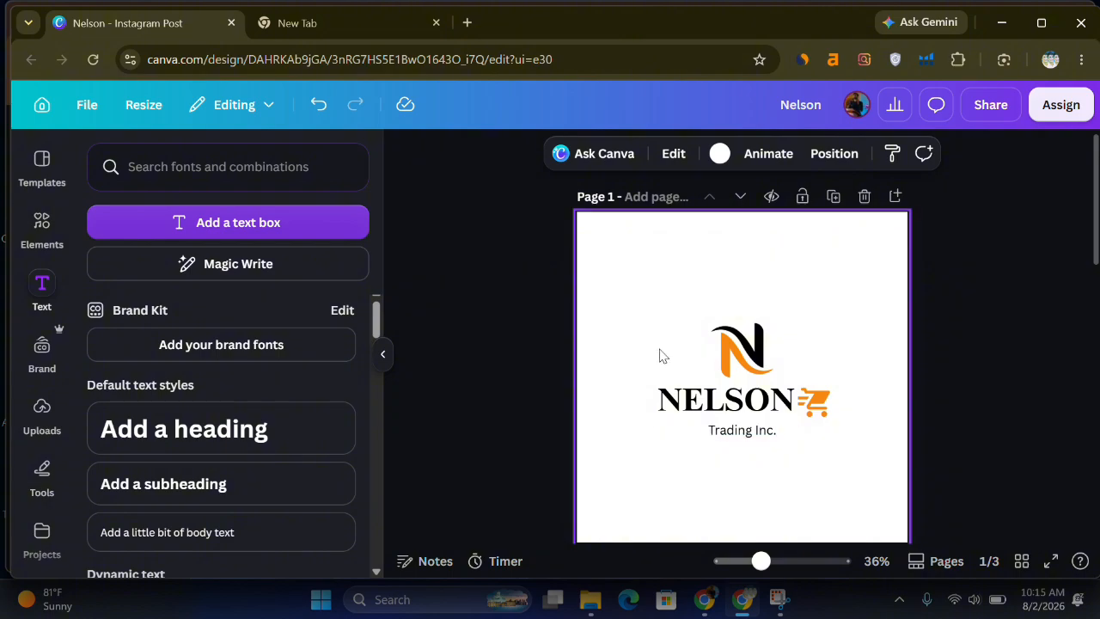
Copy the N graphic from page 1 and paste it onto a new fourth page.
{"action": "left_click", "coordinate": [741, 353]}
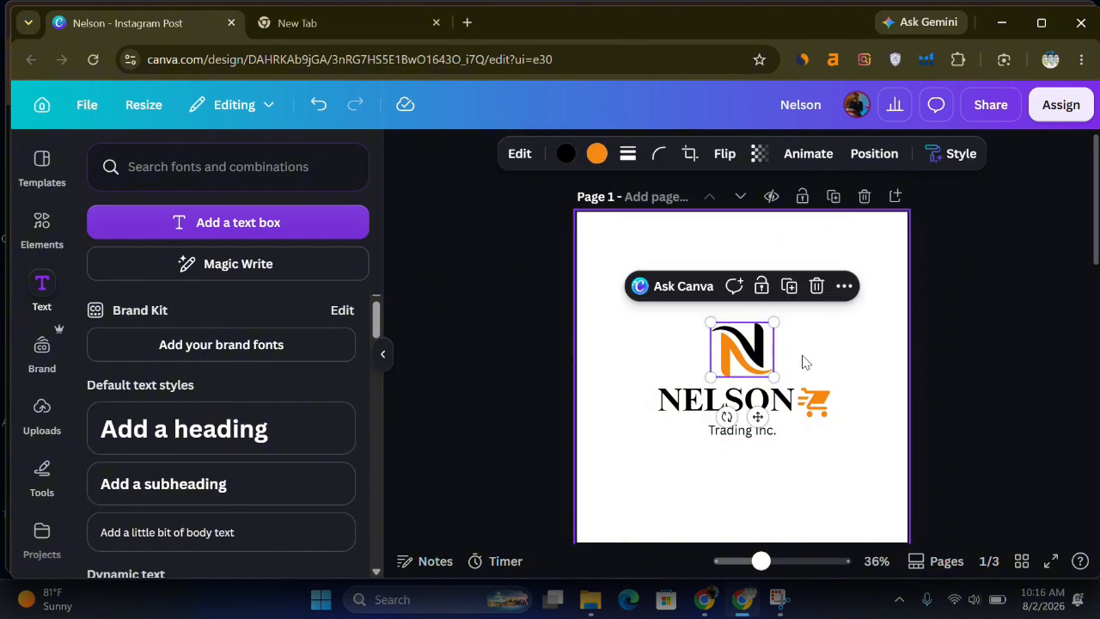
{"action": "scroll", "coordinate": [805, 362], "scroll_direction": "down", "scroll_amount": 10}
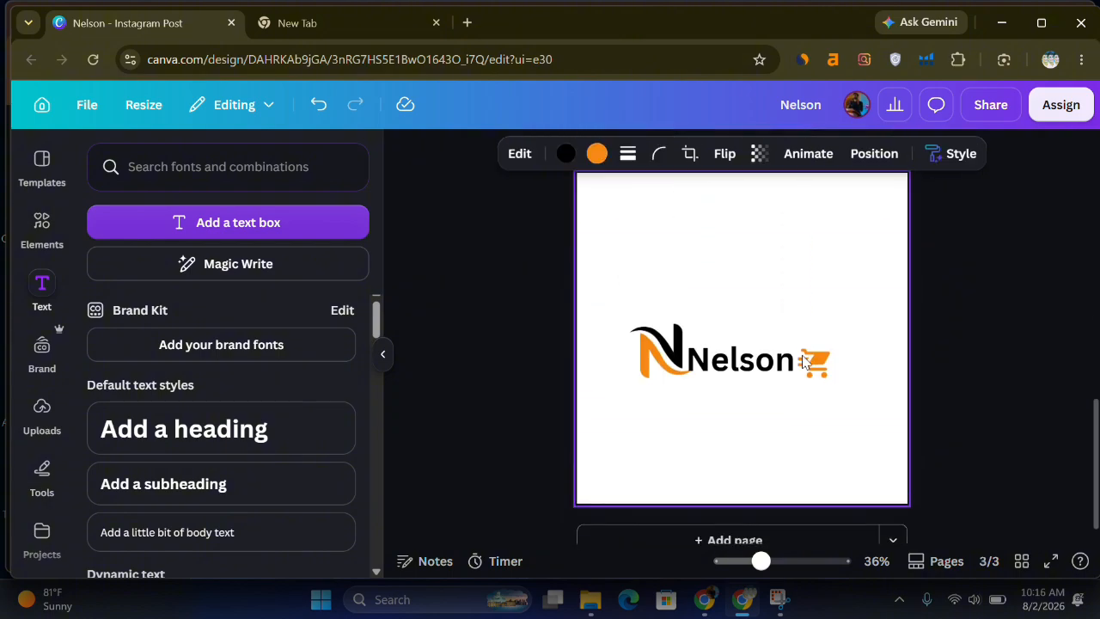
{"action": "left_click", "coordinate": [763, 516]}
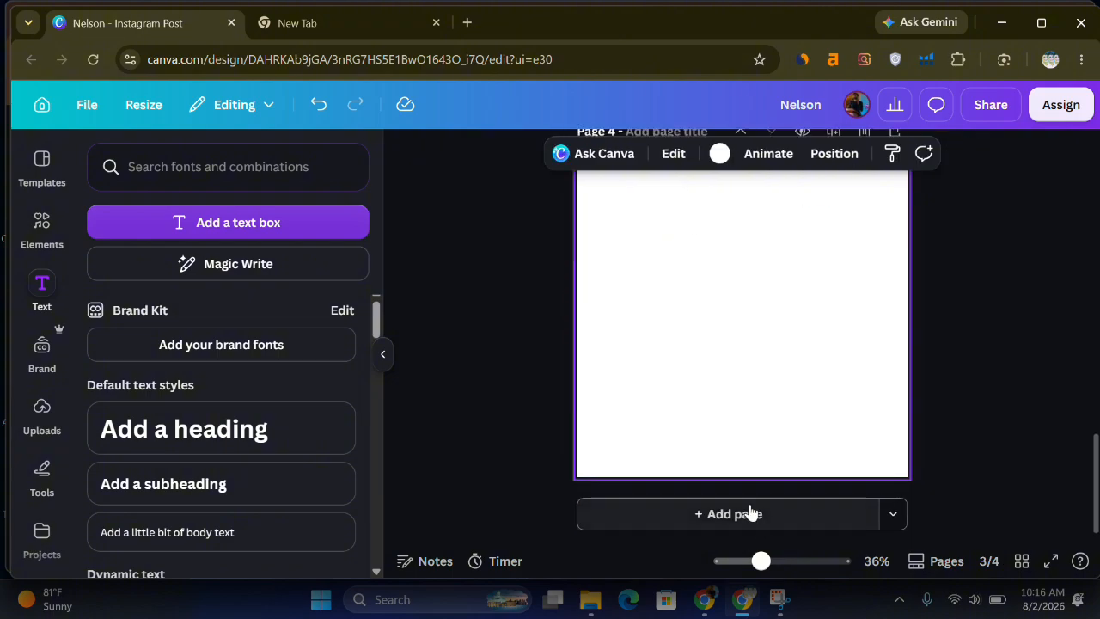
{"action": "key", "text": "ctrl+v"}
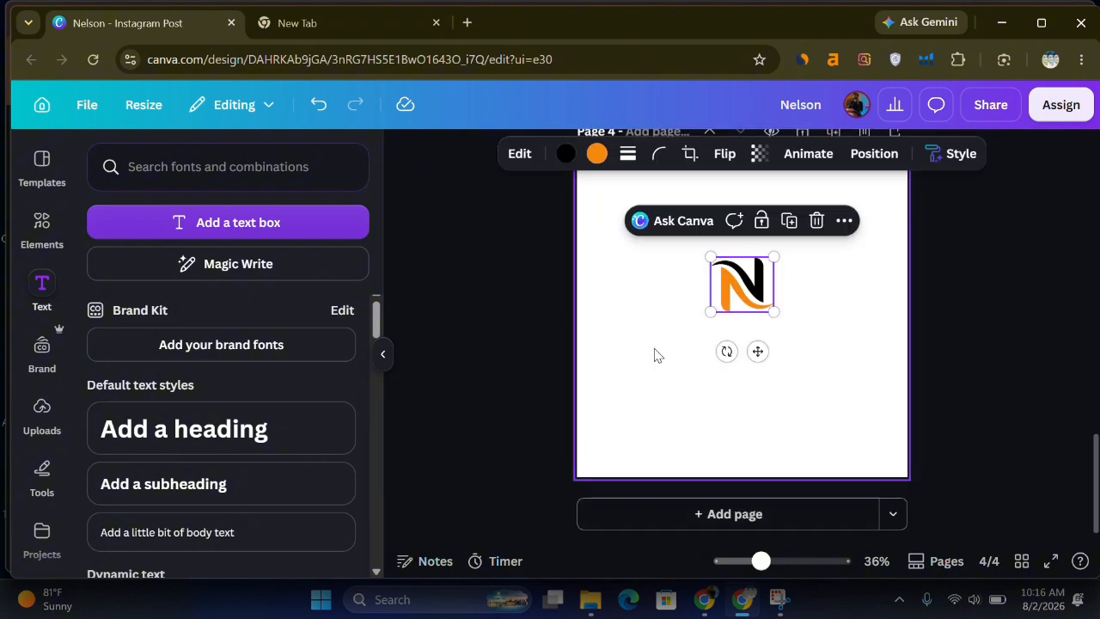
Enlarge the N graphic on page 4, position it near the page's middle and deselect it.
{"action": "left_click_drag", "start_coordinate": [655, 354], "coordinate": [819, 358]}
{"action": "left_click_drag", "start_coordinate": [769, 300], "coordinate": [742, 306]}
{"action": "left_click", "coordinate": [629, 301]}
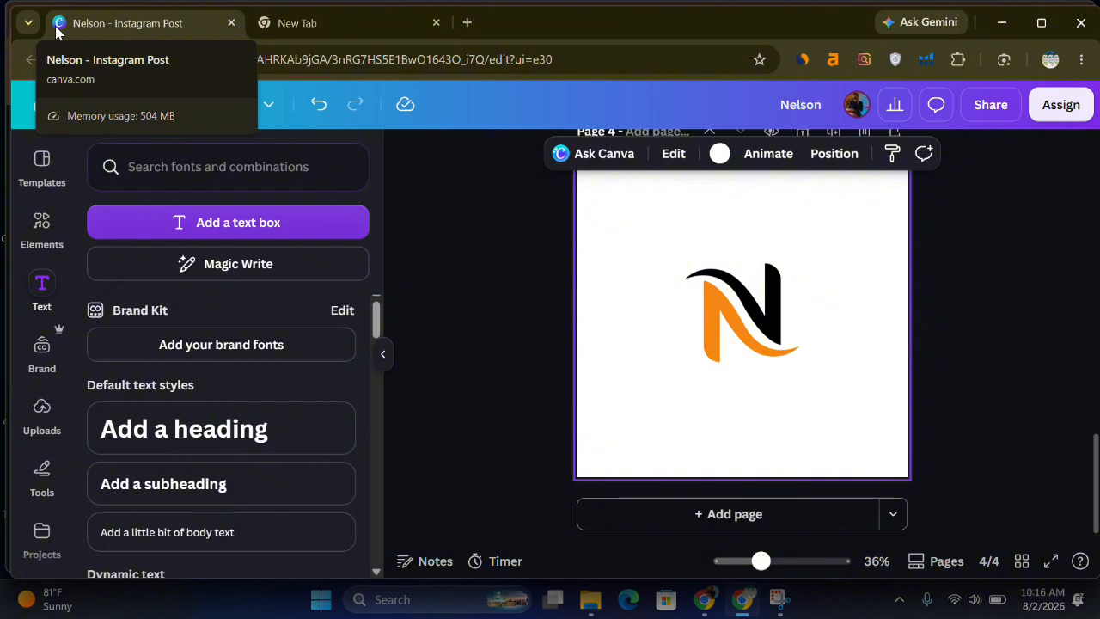
{"action": "left_click", "coordinate": [302, 28]}
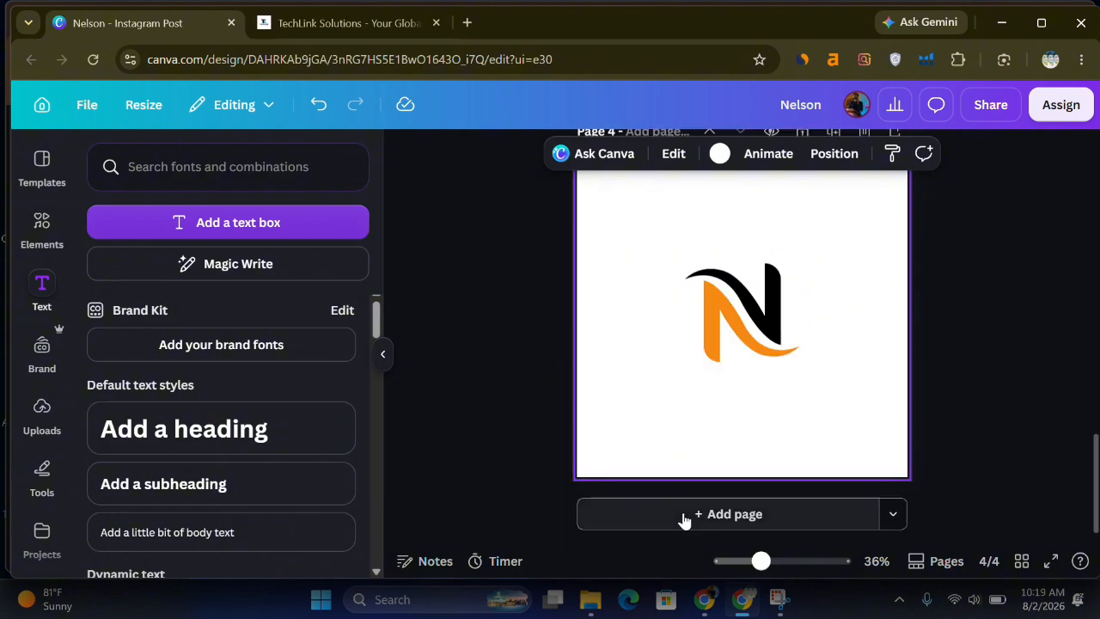
Add a fifth page and copy the complete Nelson logo with its cart from page 2.
{"action": "left_click", "coordinate": [684, 520]}
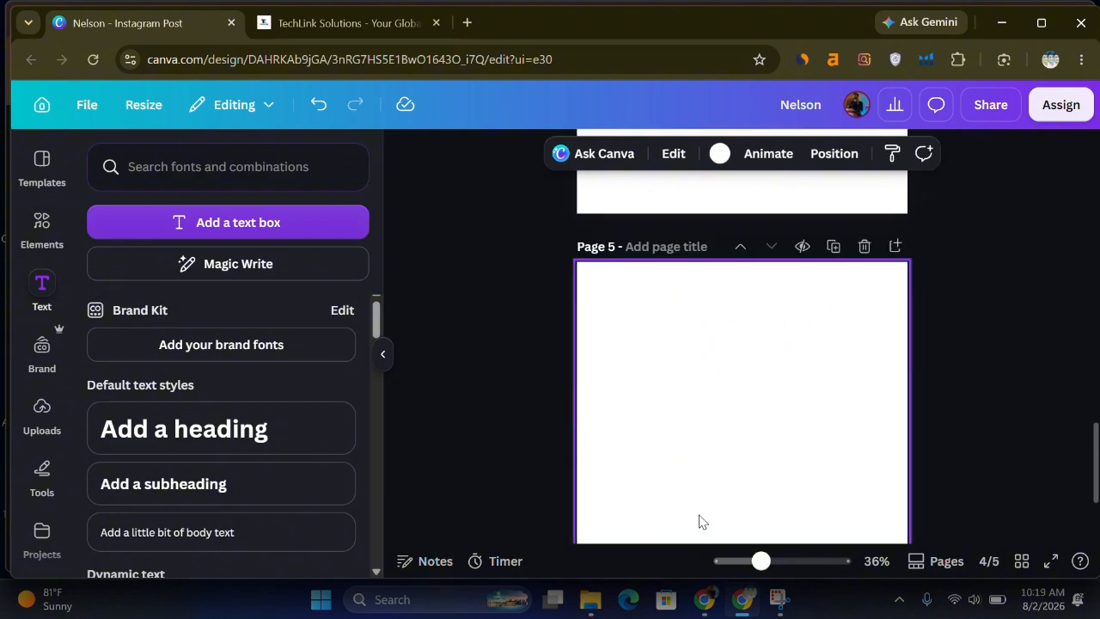
{"action": "scroll", "coordinate": [700, 522], "scroll_direction": "up", "scroll_amount": 5}
{"action": "scroll", "coordinate": [700, 521], "scroll_direction": "up", "scroll_amount": 8}
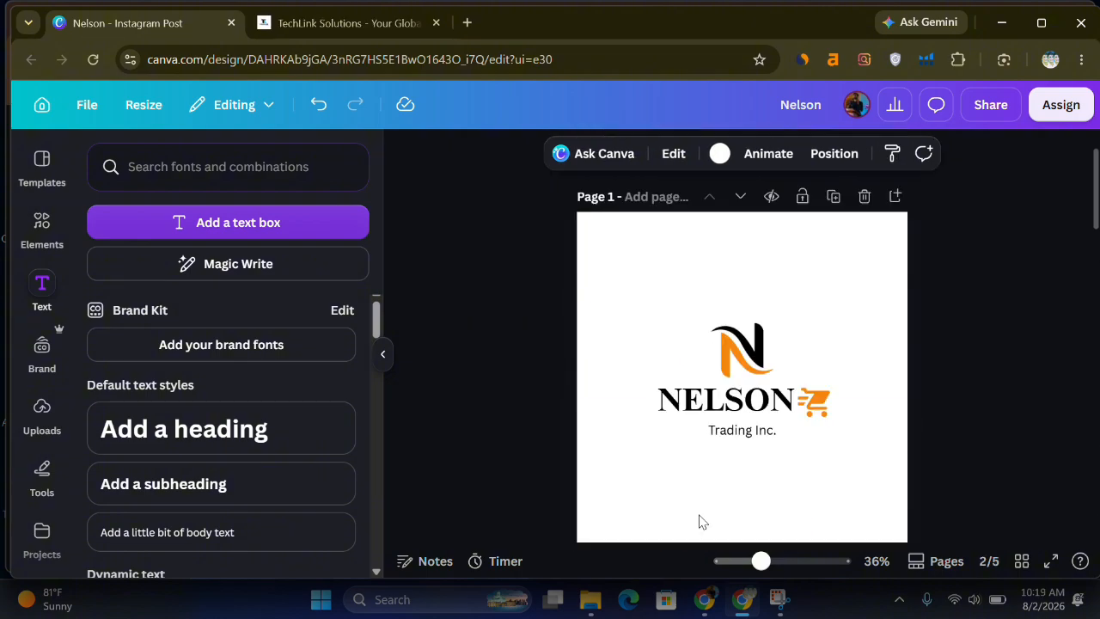
{"action": "scroll", "coordinate": [685, 359], "scroll_direction": "down", "scroll_amount": 8}
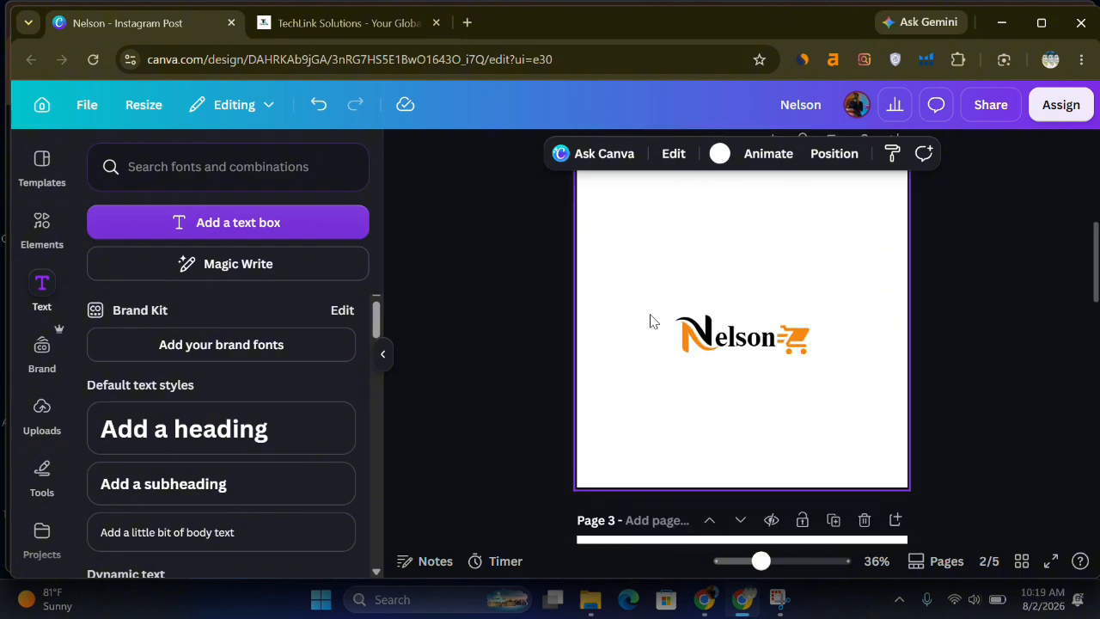
{"action": "left_click_drag", "start_coordinate": [650, 314], "coordinate": [850, 362]}
{"action": "scroll", "coordinate": [849, 363], "scroll_direction": "down", "scroll_amount": 8}
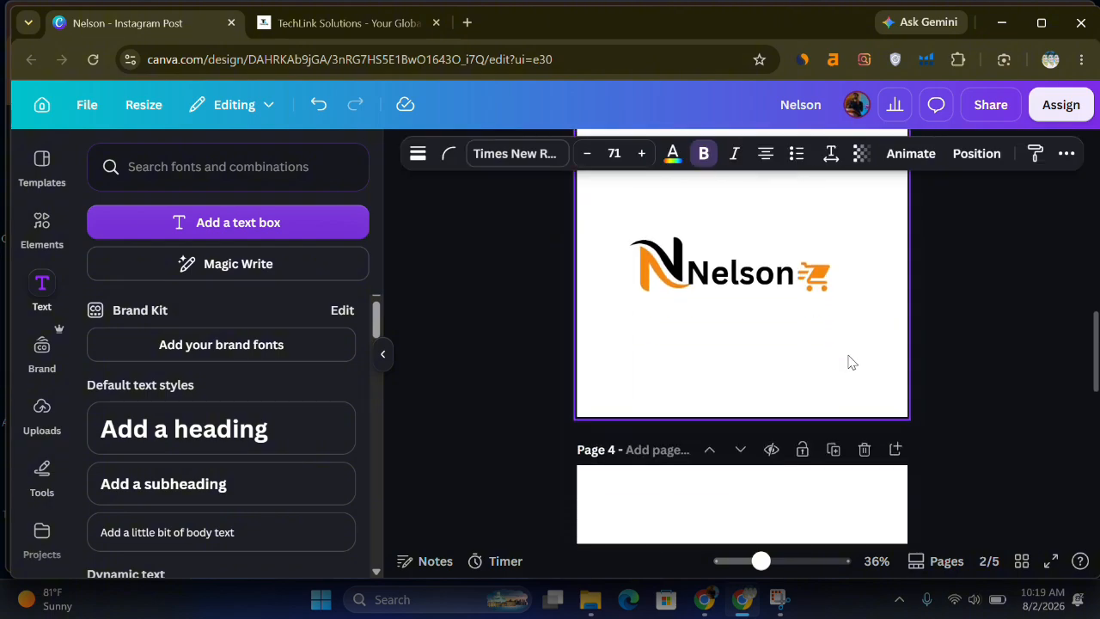
Set page 5's background colour to the design's black.
{"action": "left_click", "coordinate": [669, 375]}
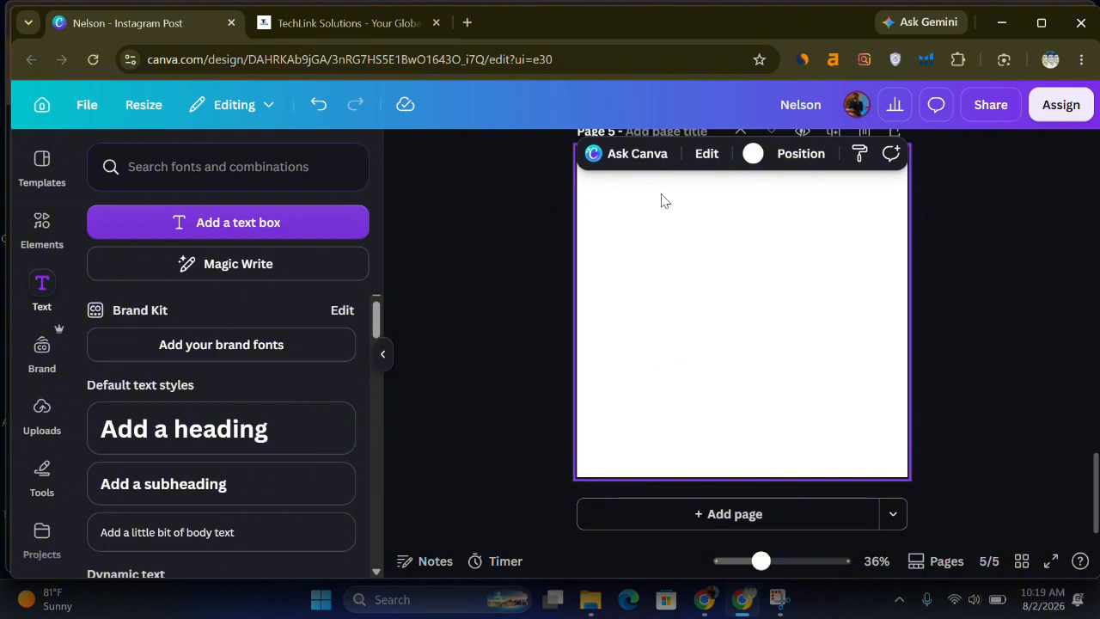
{"action": "left_click", "coordinate": [752, 153]}
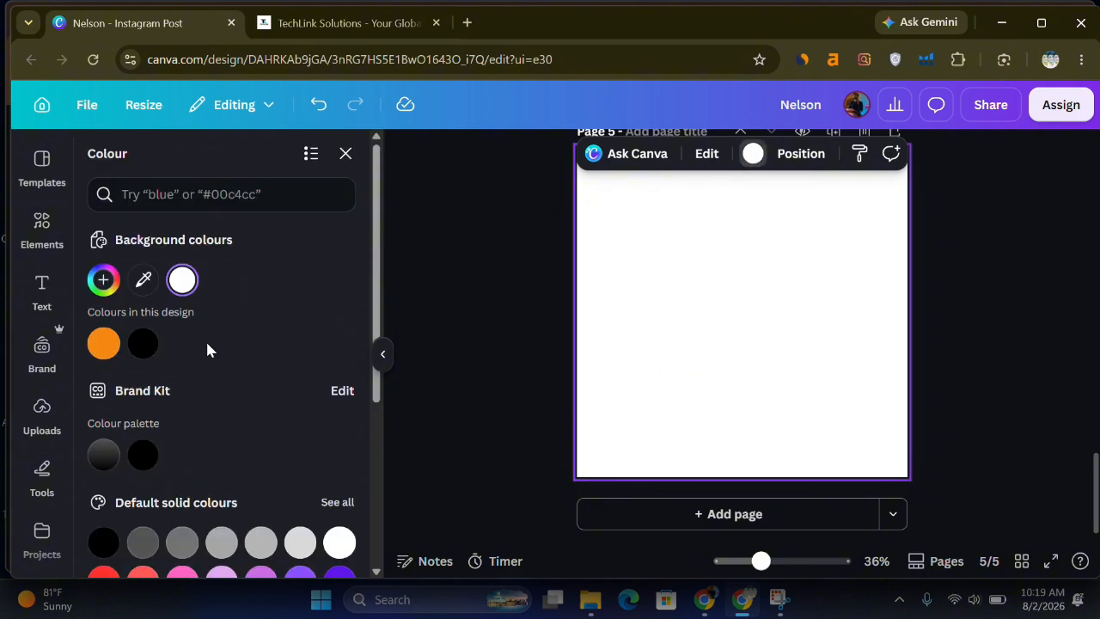
{"action": "left_click", "coordinate": [142, 344]}
Check the logo on the TechLink Solutions website and paste the copied page 2 logo onto the black page 5.
{"action": "left_click", "coordinate": [360, 23]}
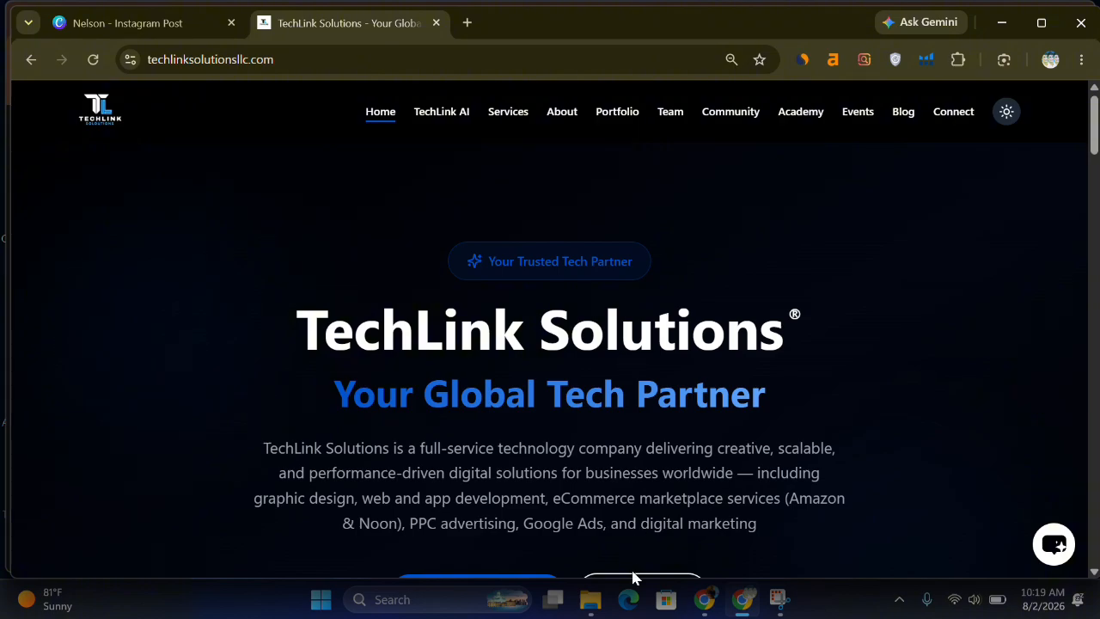
{"action": "left_click", "coordinate": [93, 24]}
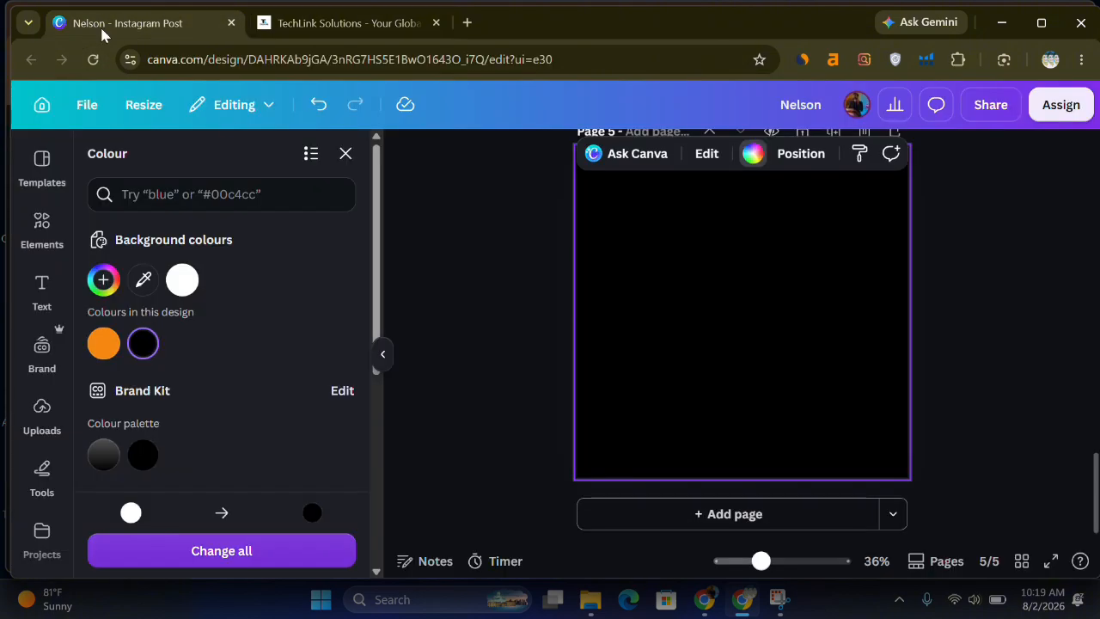
{"action": "key", "text": "Escape"}
{"action": "key", "text": "ctrl+v"}
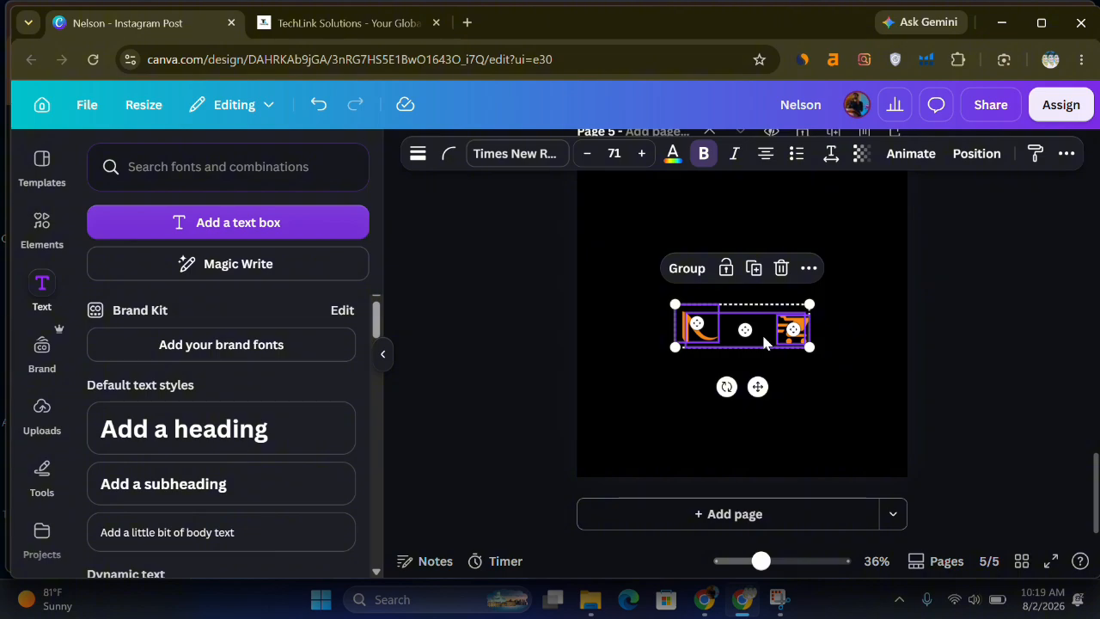
Recolour the black "elson" text of the page 5 logo to white.
{"action": "left_click", "coordinate": [615, 343]}
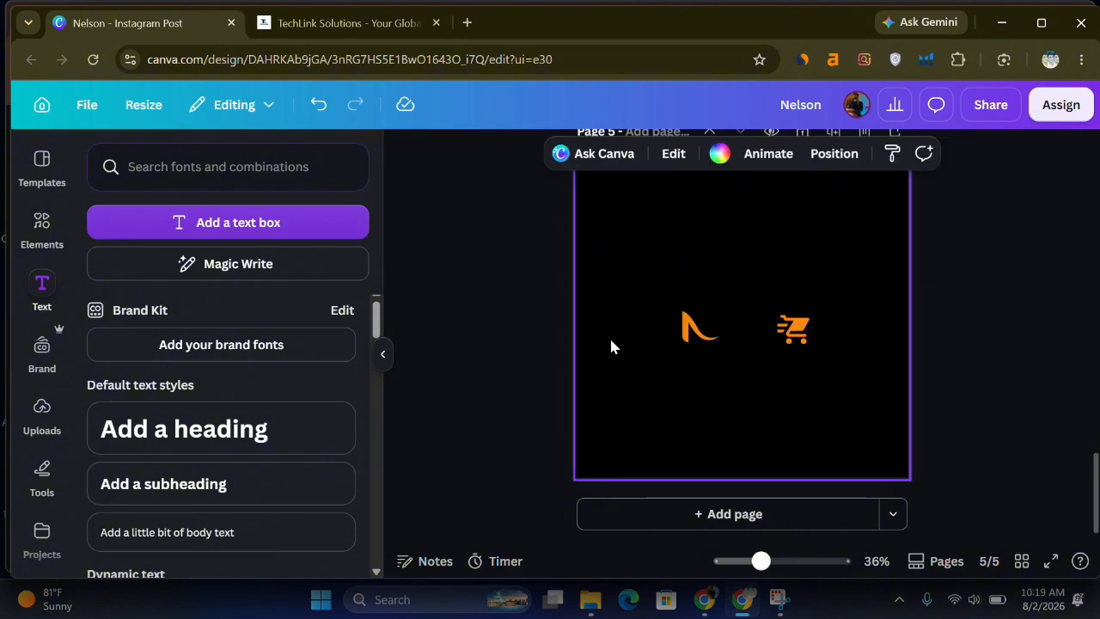
{"action": "left_click", "coordinate": [729, 333]}
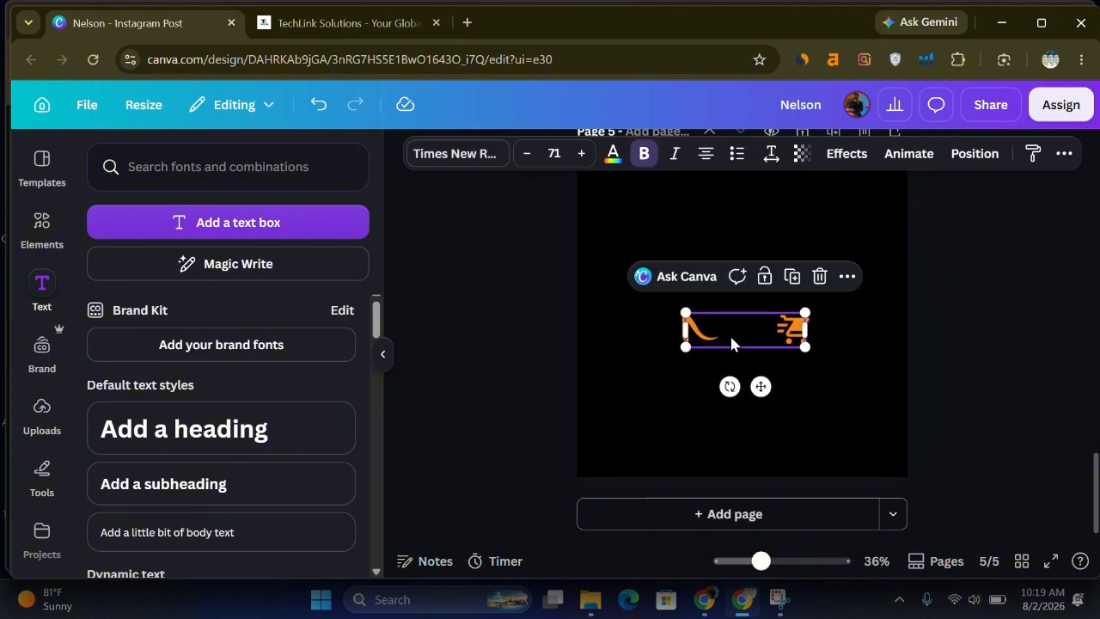
{"action": "left_click", "coordinate": [613, 154]}
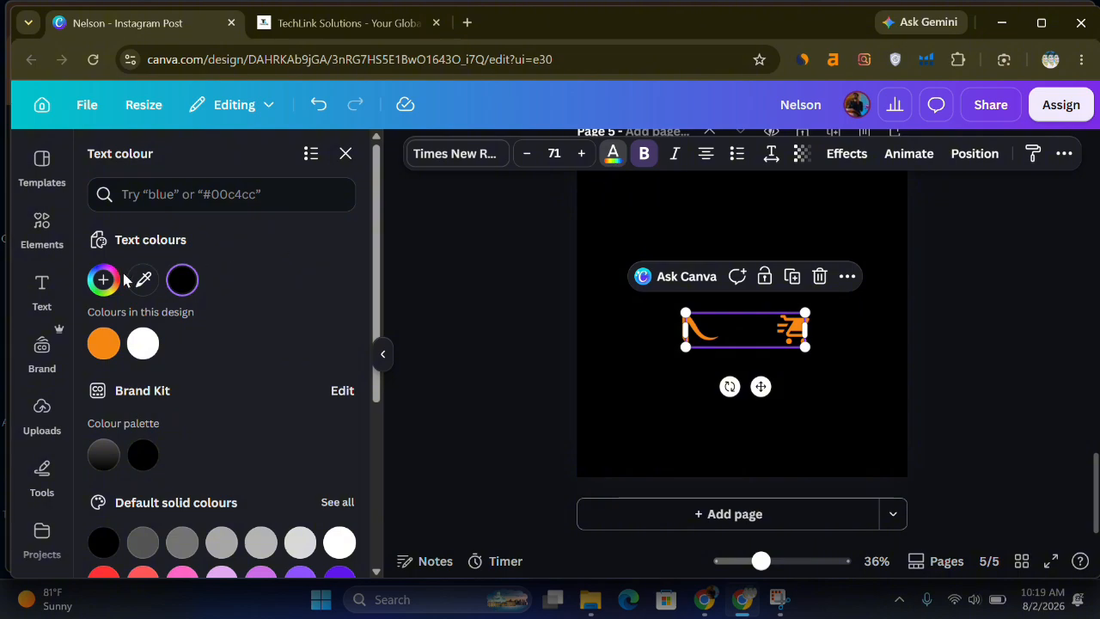
{"action": "left_click", "coordinate": [142, 344]}
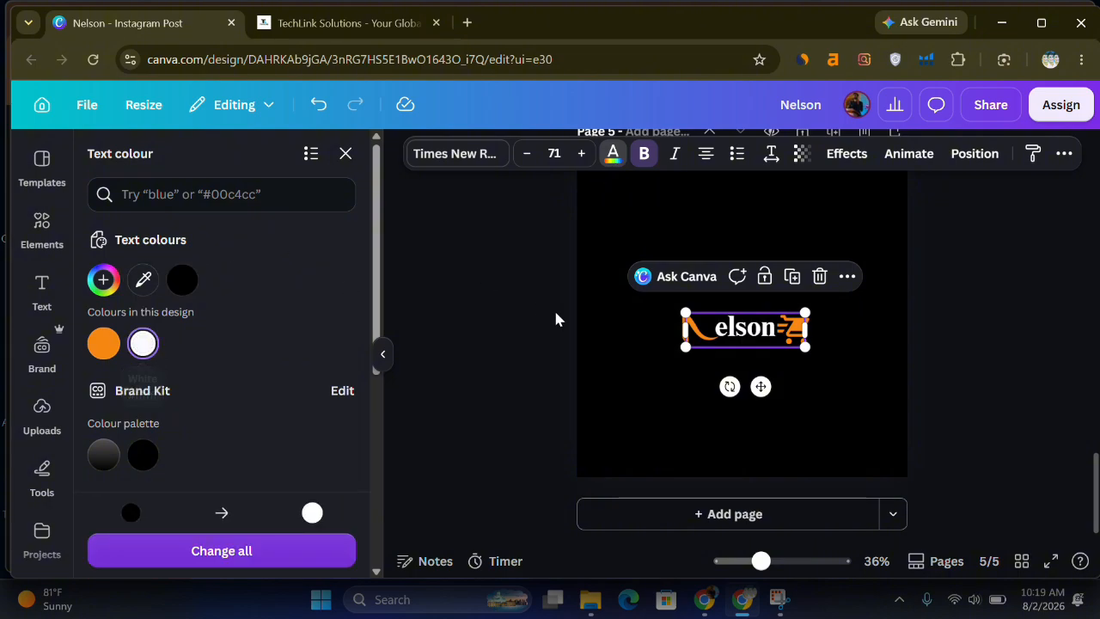
{"action": "left_click", "coordinate": [635, 371]}
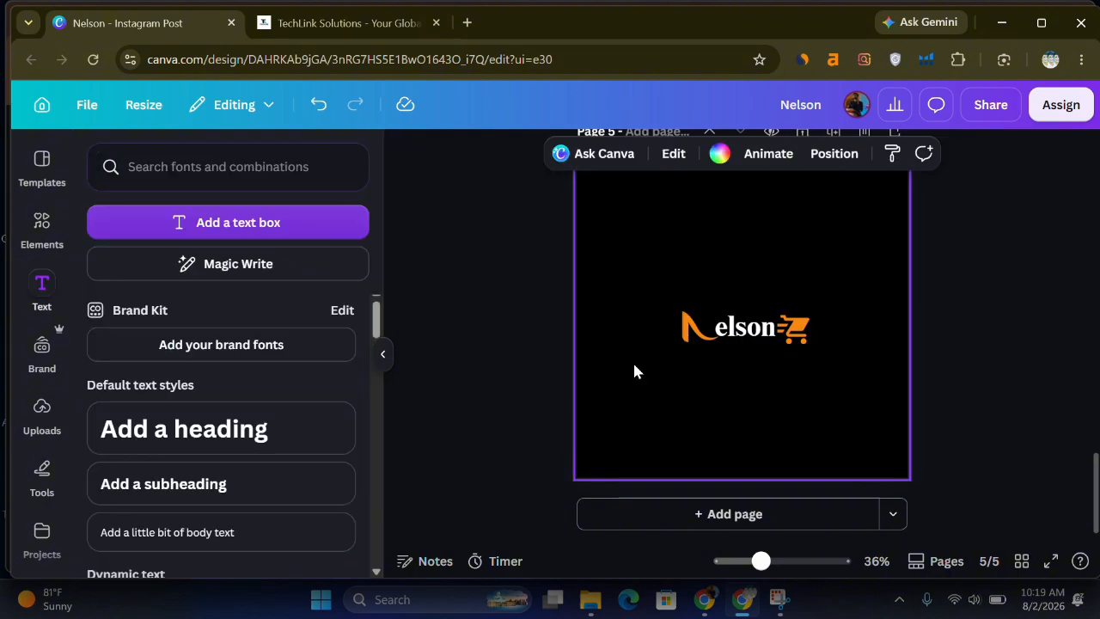
Change the black part of the page 5 N graphic to white, keeping its orange part.
{"action": "left_click", "coordinate": [685, 334]}
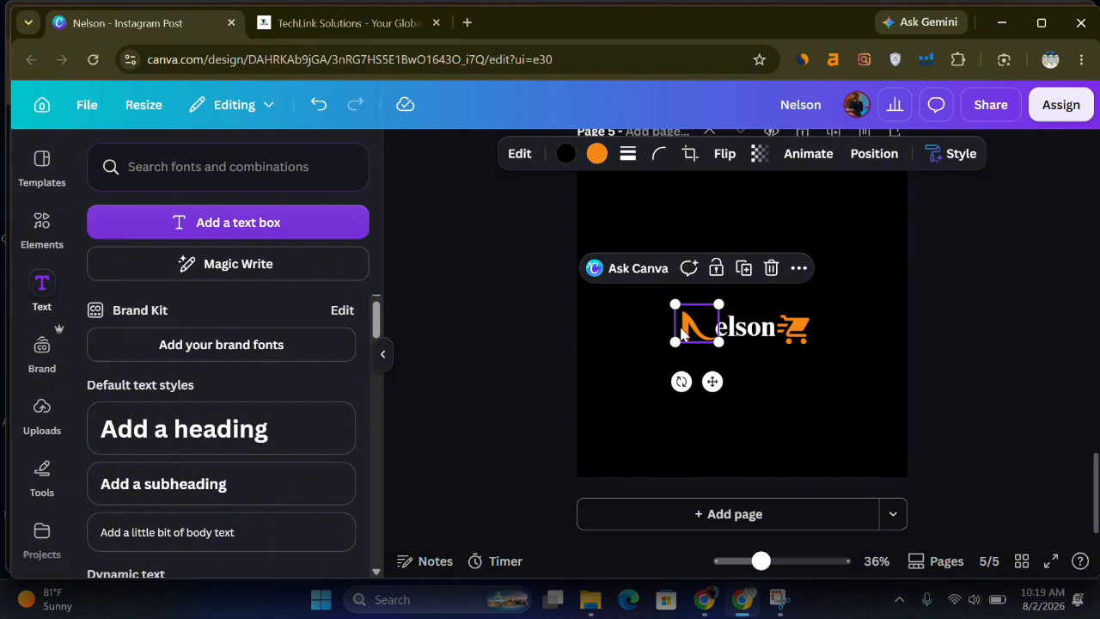
{"action": "left_click", "coordinate": [564, 163]}
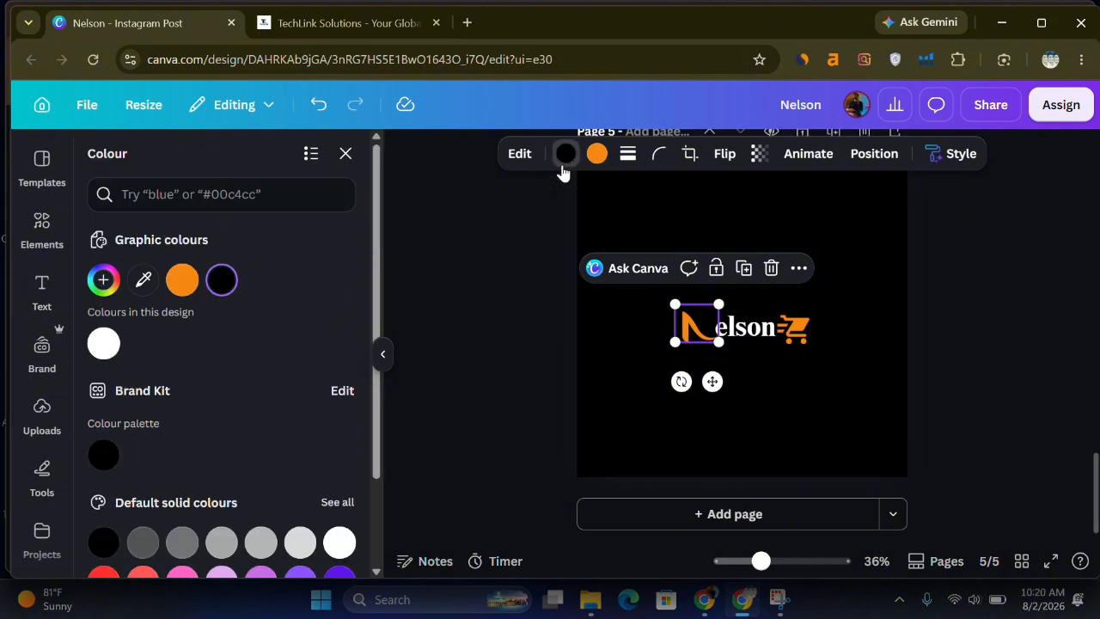
{"action": "left_click", "coordinate": [103, 344]}
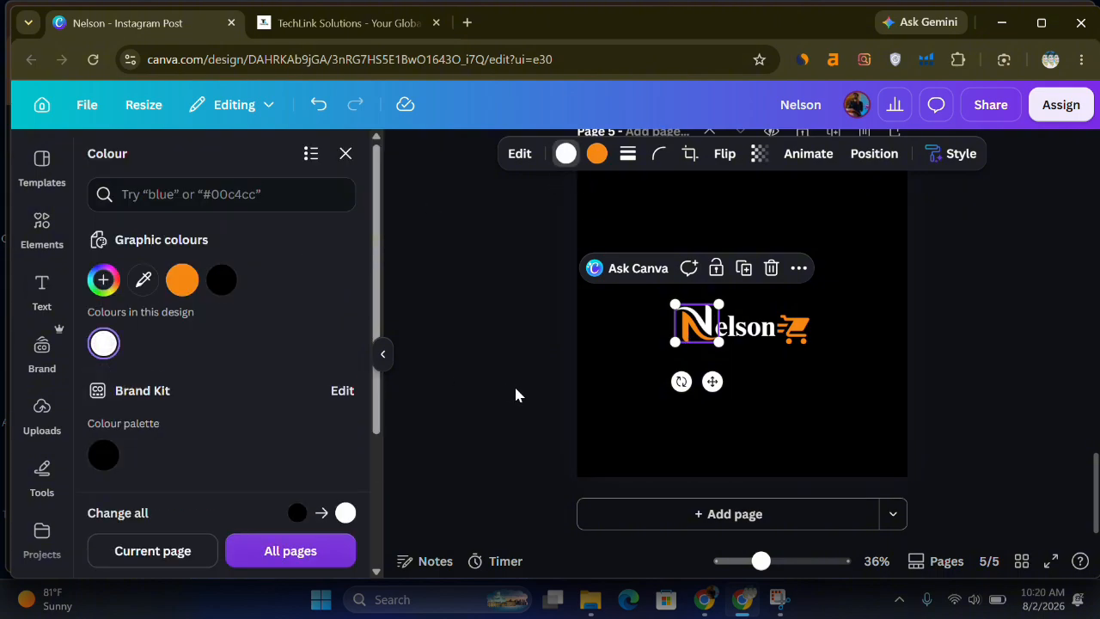
{"action": "left_click", "coordinate": [516, 388]}
{"action": "left_click", "coordinate": [634, 392]}
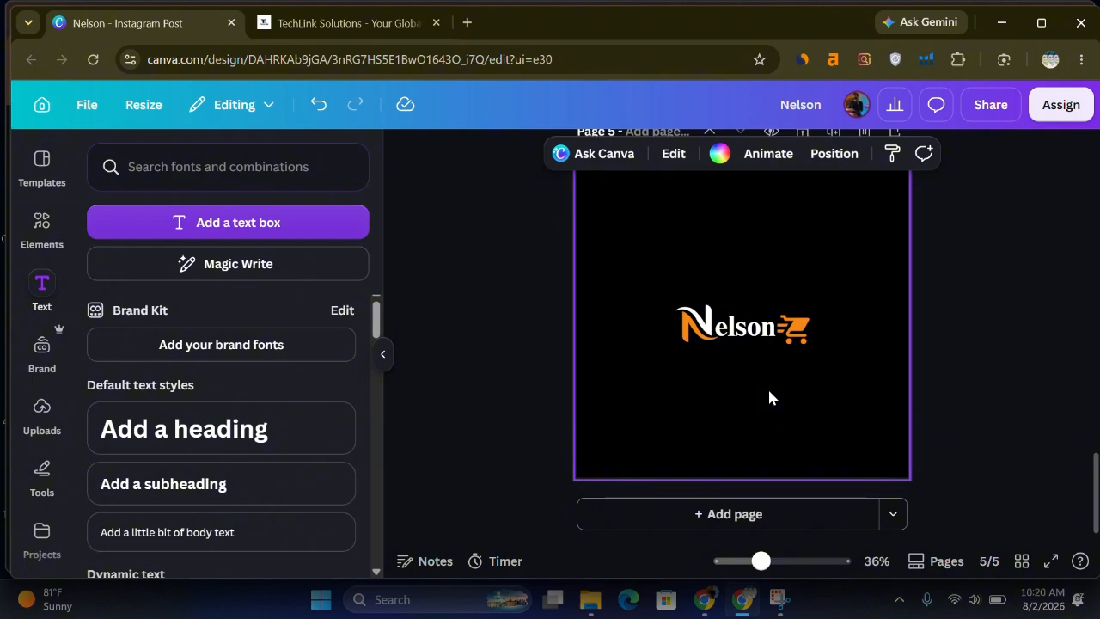
Add a sixth page after the black one and set its background colour to white.
{"action": "scroll", "coordinate": [769, 397], "scroll_direction": "up", "scroll_amount": 1}
{"action": "scroll", "coordinate": [769, 397], "scroll_direction": "up", "scroll_amount": 15}
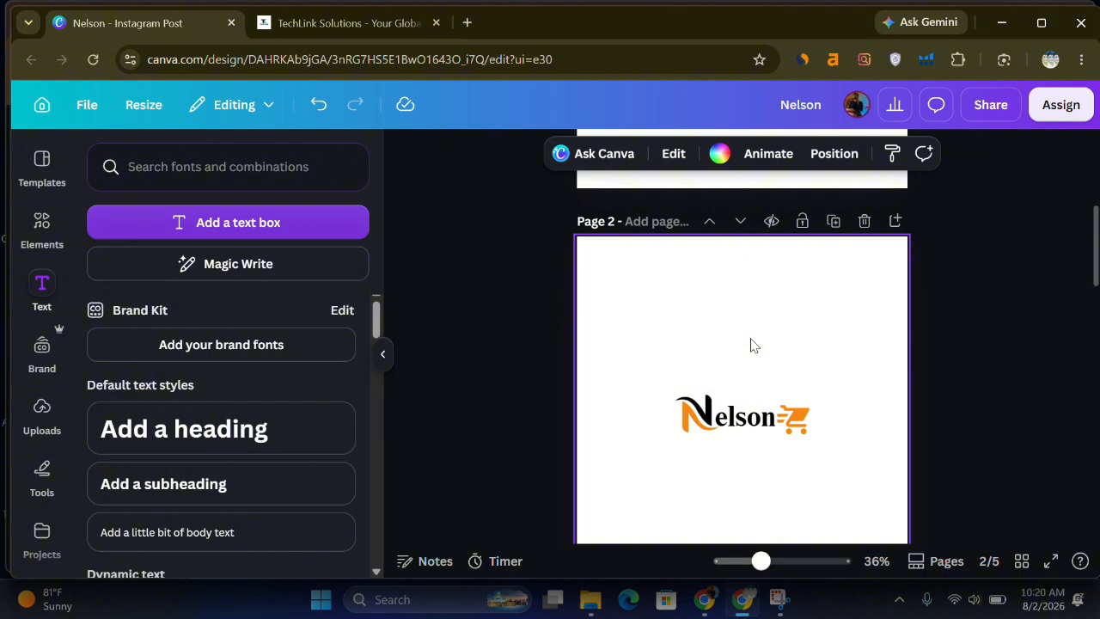
{"action": "scroll", "coordinate": [748, 356], "scroll_direction": "down", "scroll_amount": 10}
{"action": "left_click", "coordinate": [712, 521]}
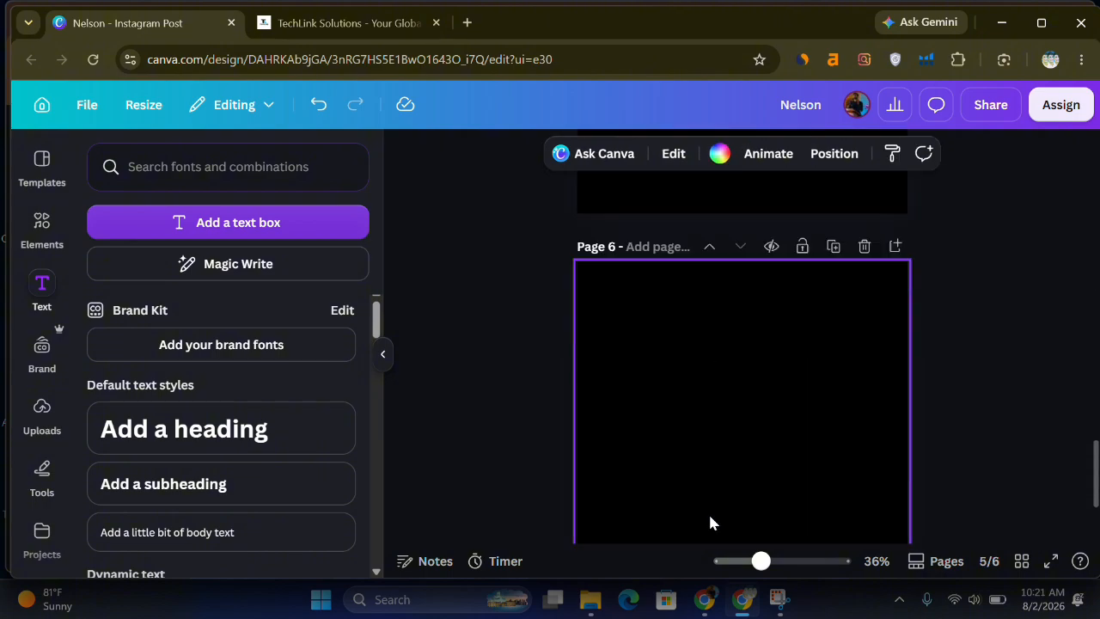
{"action": "left_click", "coordinate": [751, 155]}
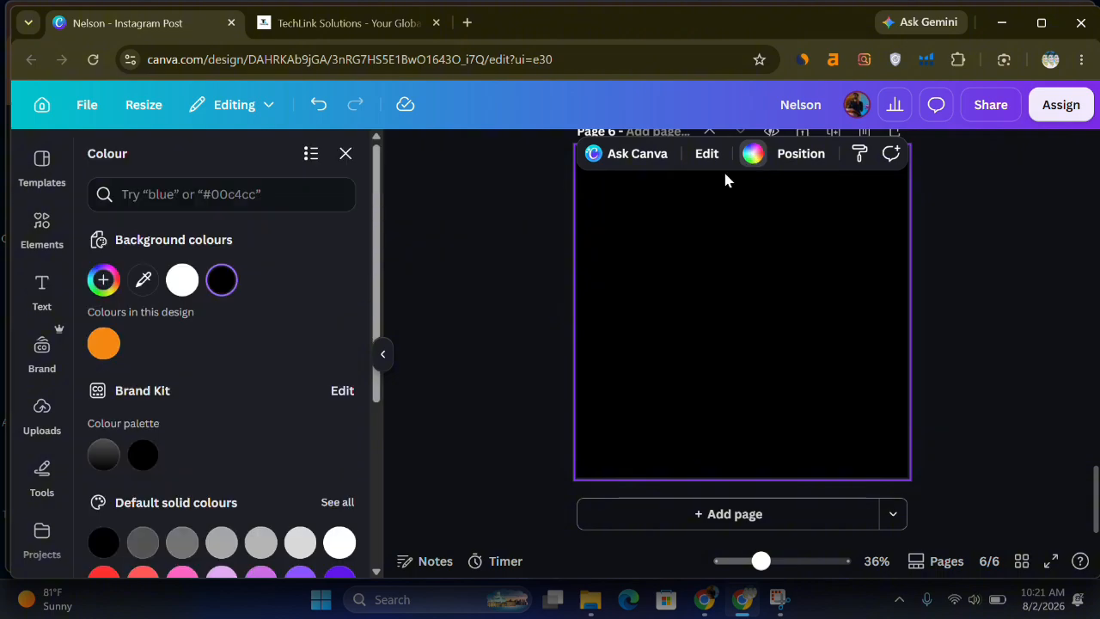
{"action": "left_click", "coordinate": [183, 280]}
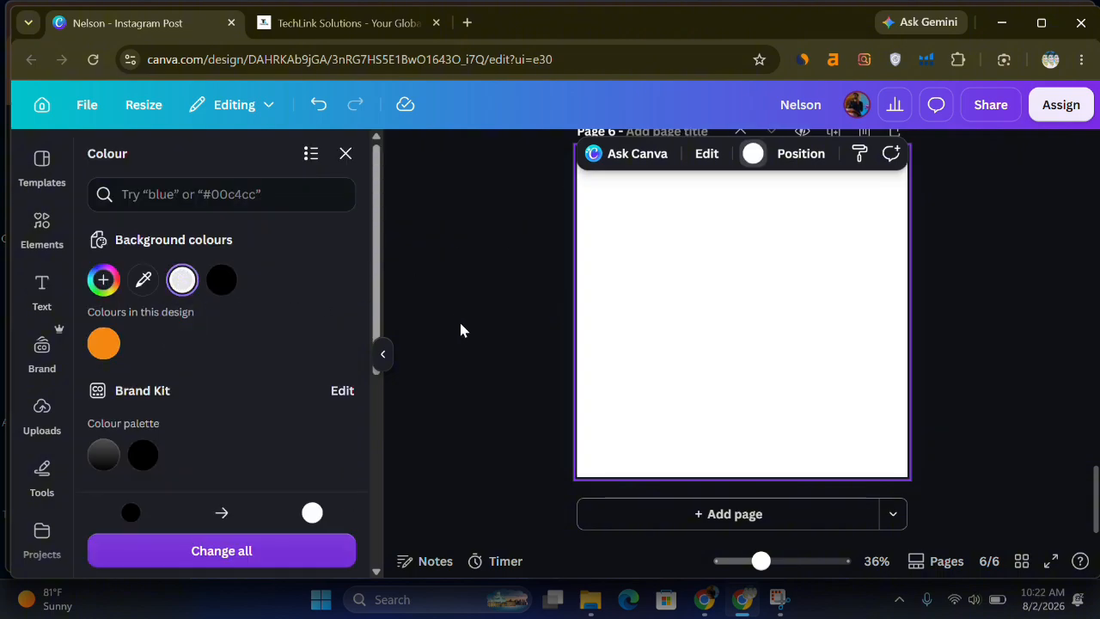
Copy the complete Nelson logo with its cart from page 2 and paste it onto page 6.
{"action": "scroll", "coordinate": [464, 328], "scroll_direction": "up", "scroll_amount": 20}
{"action": "scroll", "coordinate": [464, 328], "scroll_direction": "down", "scroll_amount": 4}
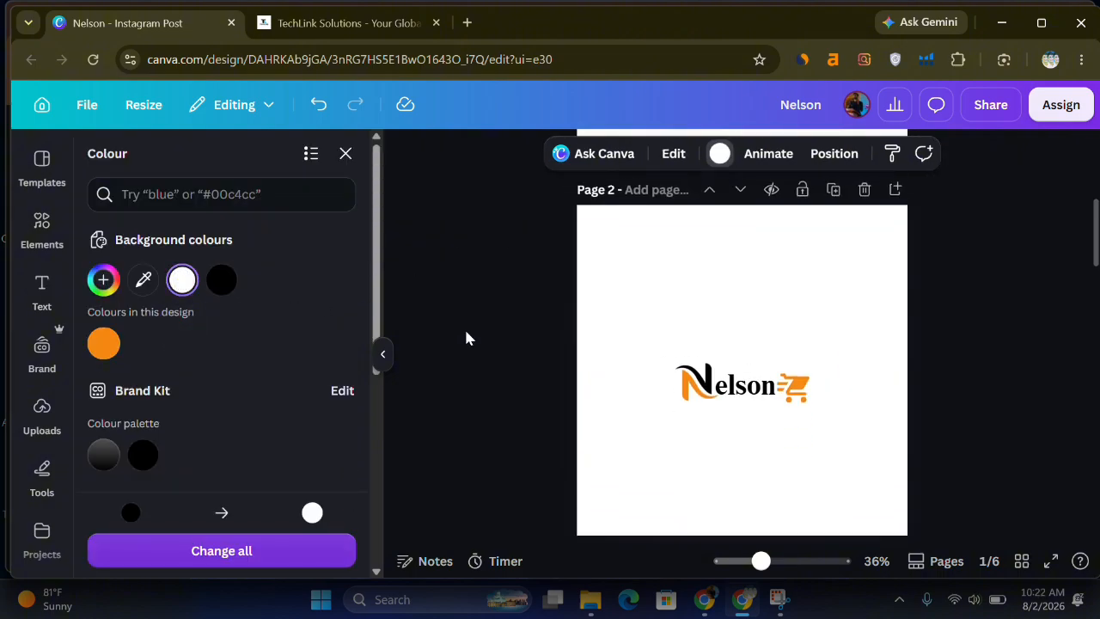
{"action": "scroll", "coordinate": [481, 327], "scroll_direction": "down", "scroll_amount": 2}
{"action": "left_click_drag", "start_coordinate": [666, 281], "coordinate": [834, 320]}
{"action": "scroll", "coordinate": [760, 468], "scroll_direction": "down", "scroll_amount": 15}
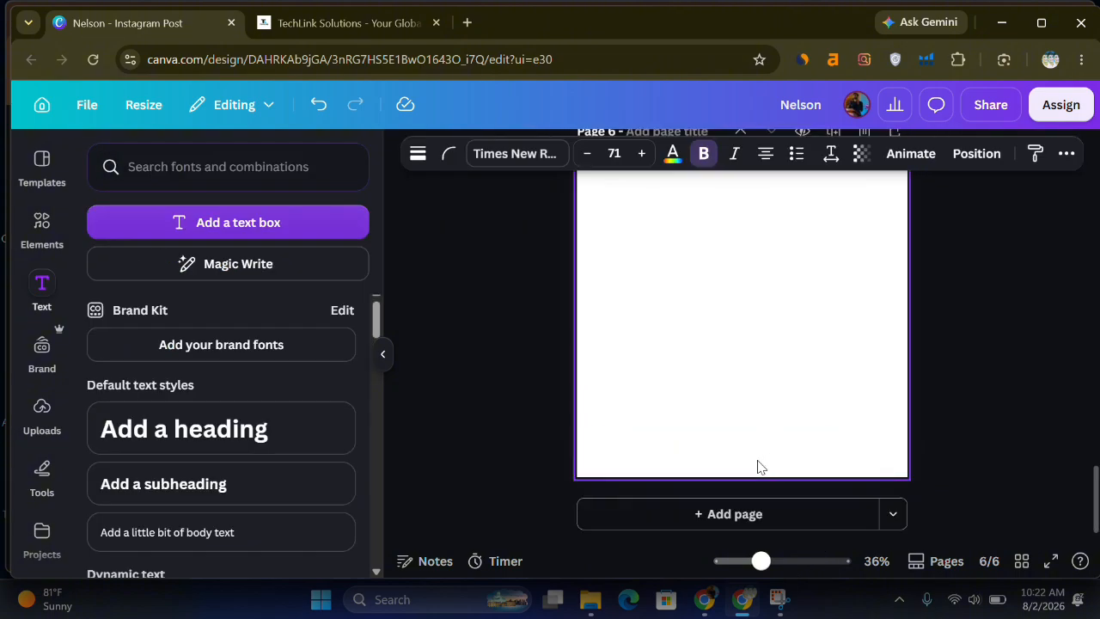
{"action": "left_click", "coordinate": [720, 364]}
{"action": "key", "text": "ctrl+v"}
{"action": "left_click", "coordinate": [602, 339]}
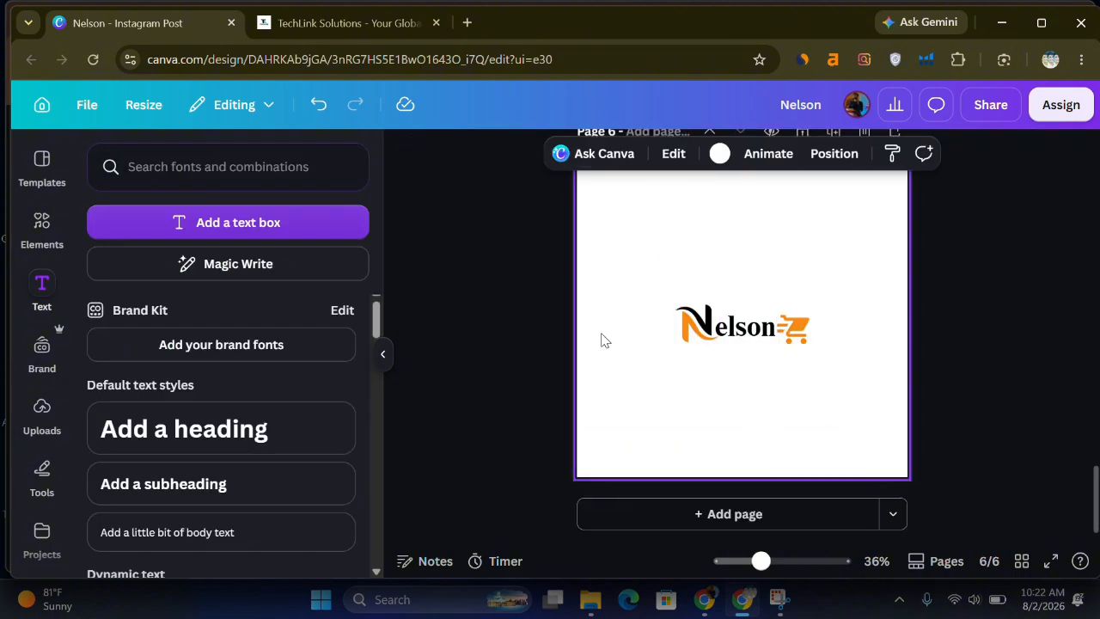
Move the N graphic away from the page 6 logo and complete the wordmark text to "Nelson".
{"action": "left_click_drag", "start_coordinate": [686, 336], "coordinate": [650, 224]}
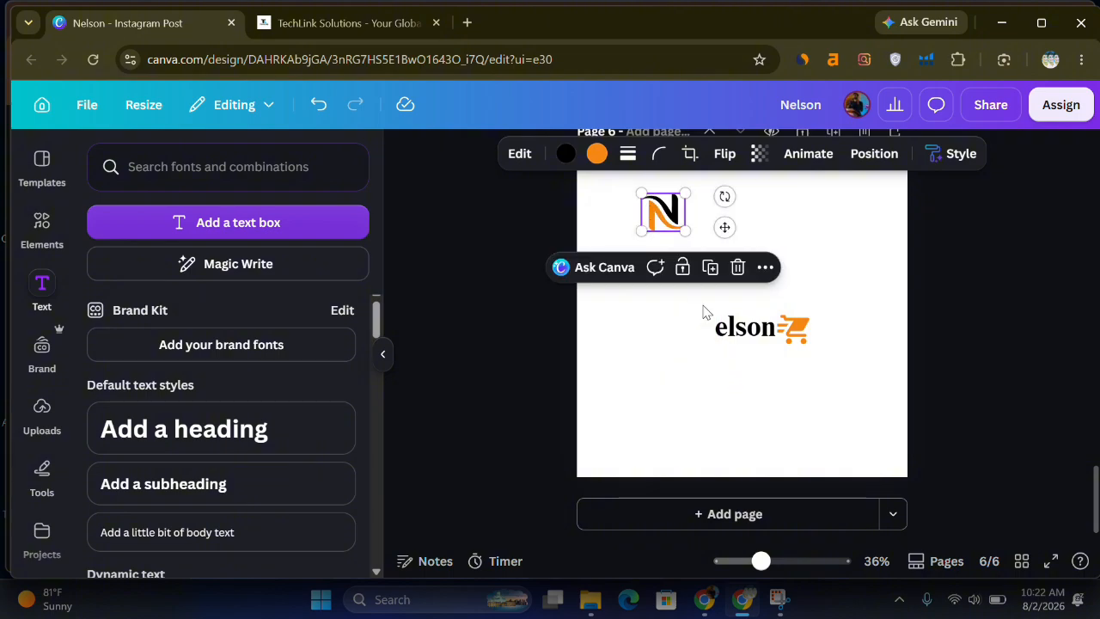
{"action": "left_click", "coordinate": [715, 329]}
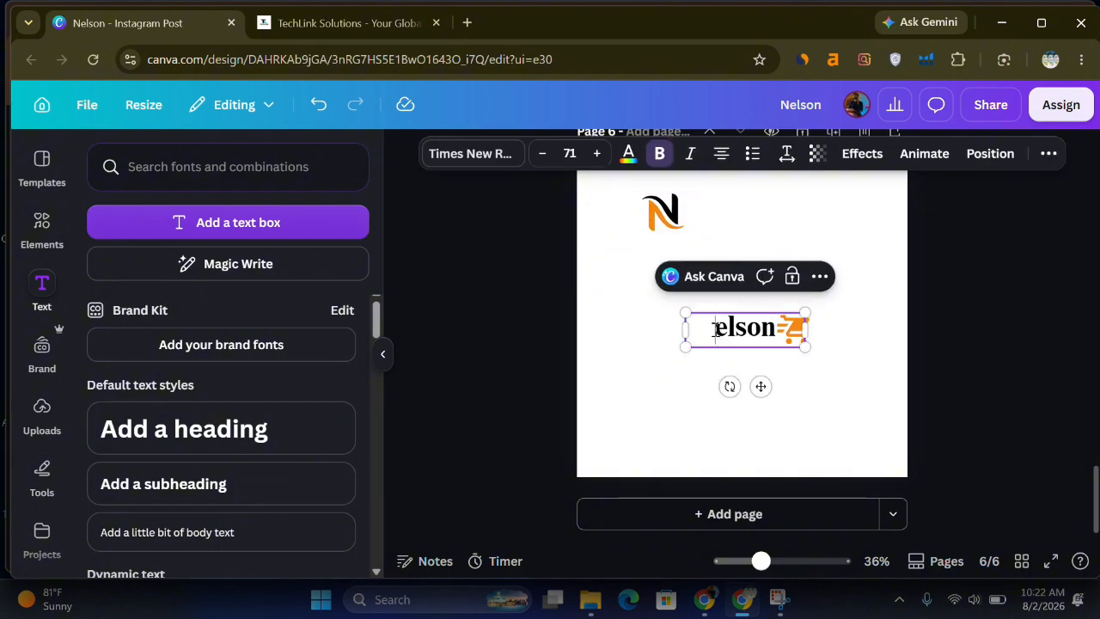
{"action": "type", "text": "N"}
{"action": "left_click", "coordinate": [623, 337]}
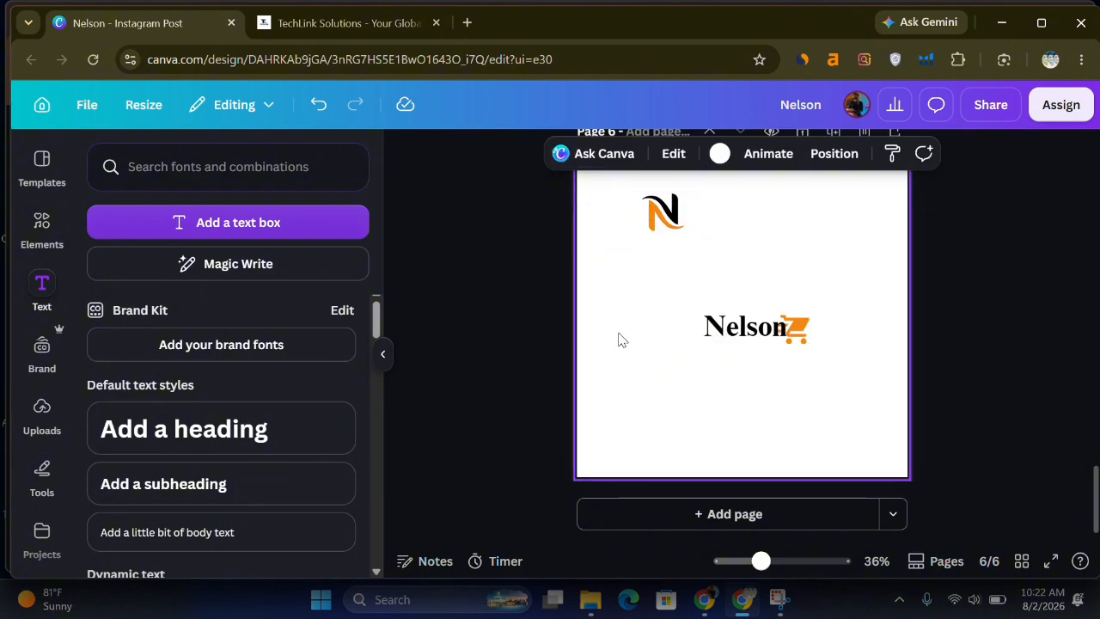
Shift the Nelson text slightly and move the orange cart directly in front of its first letter.
{"action": "left_click", "coordinate": [739, 341]}
{"action": "left_click_drag", "start_coordinate": [739, 341], "coordinate": [732, 337]}
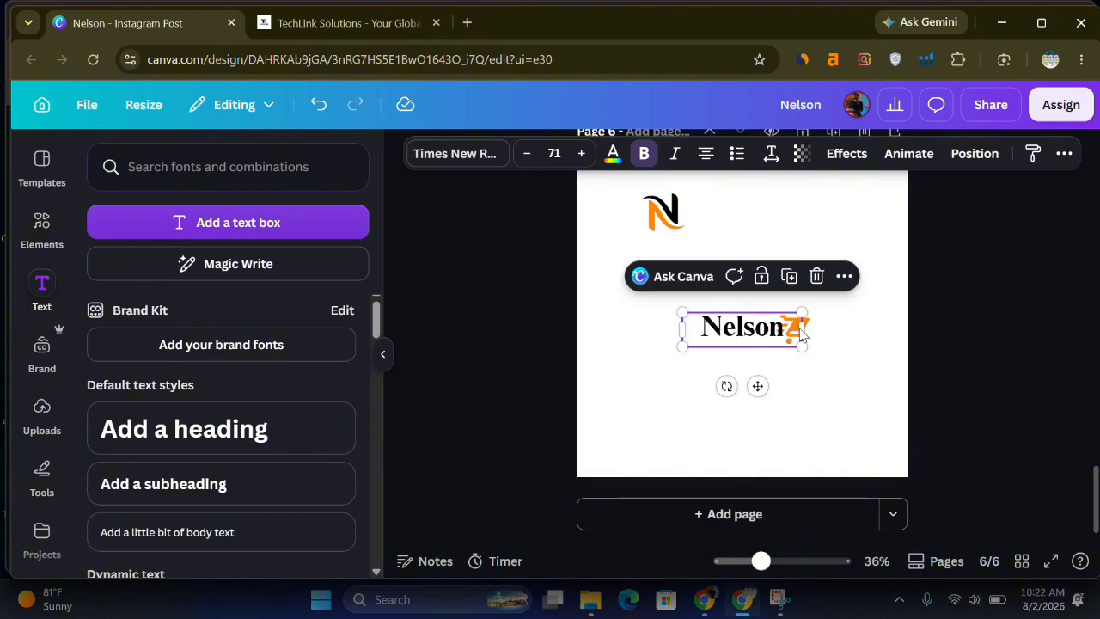
{"action": "left_click", "coordinate": [846, 321]}
{"action": "left_click", "coordinate": [806, 329]}
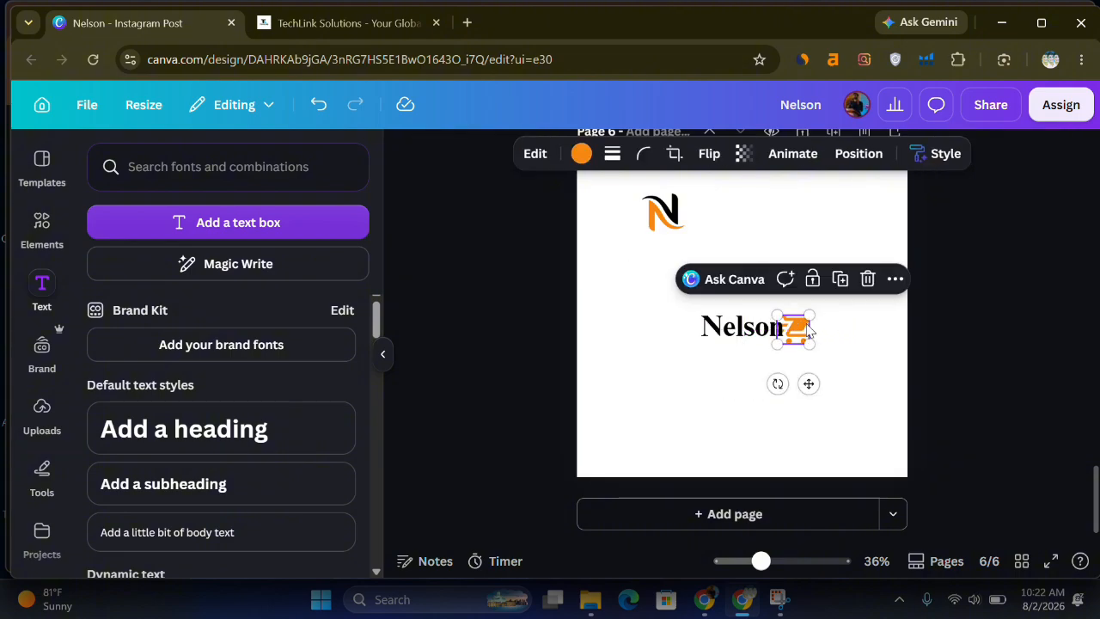
{"action": "left_click", "coordinate": [802, 329]}
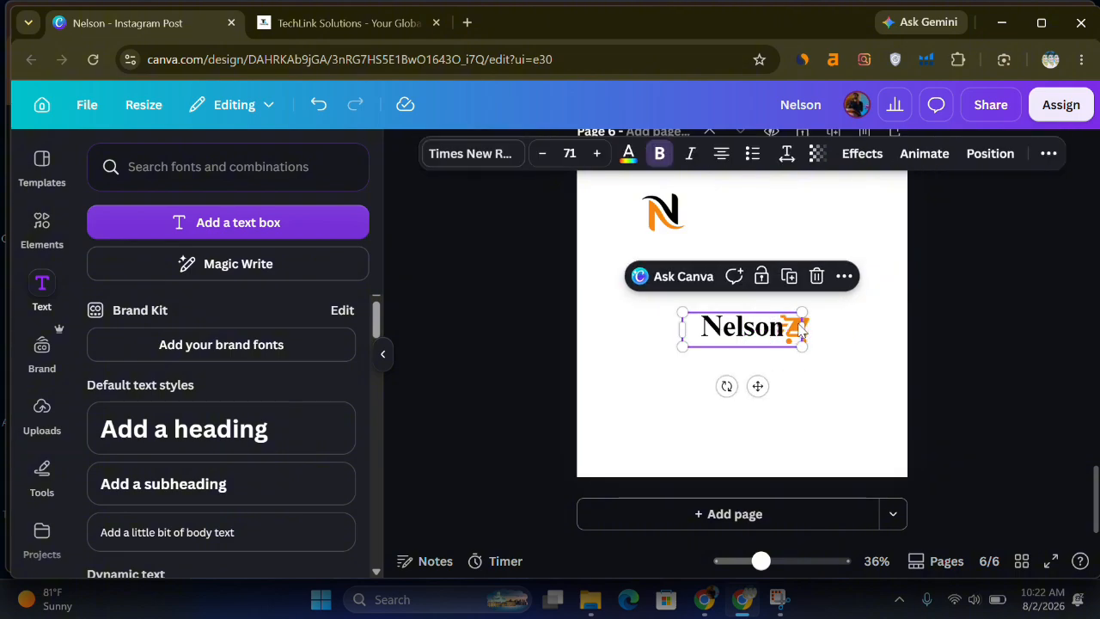
{"action": "left_click", "coordinate": [830, 327]}
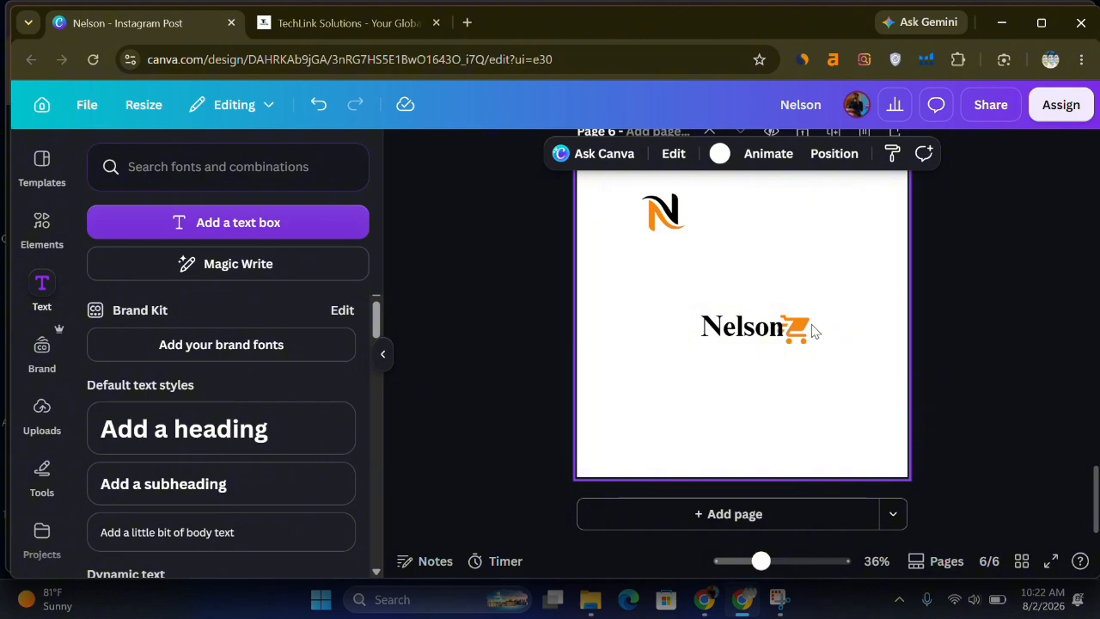
{"action": "left_click", "coordinate": [808, 331]}
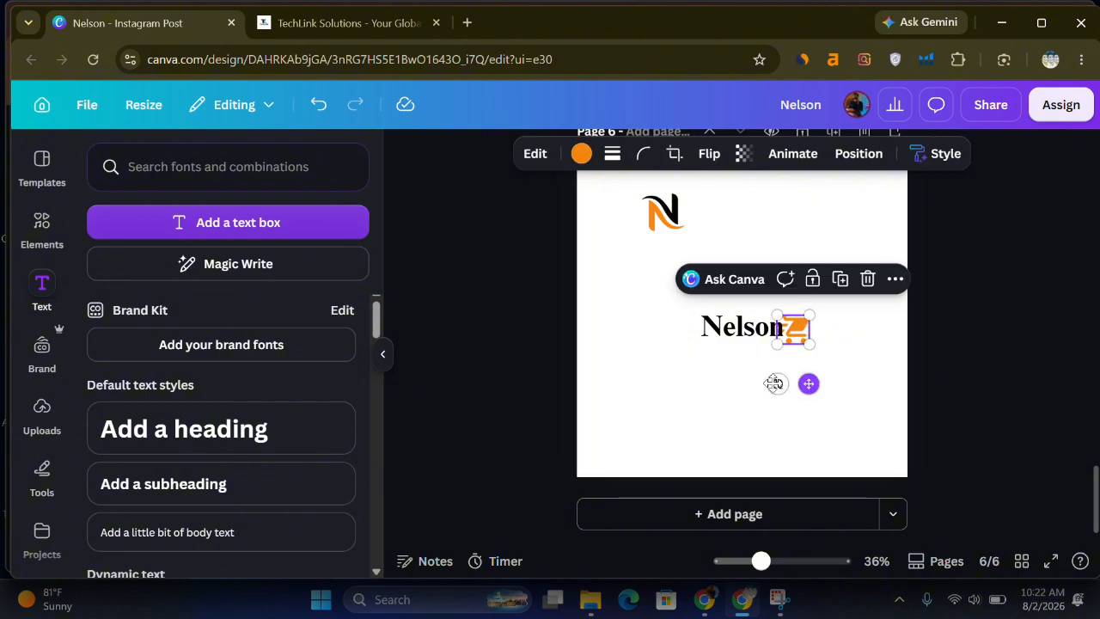
{"action": "left_click_drag", "start_coordinate": [808, 384], "coordinate": [701, 378]}
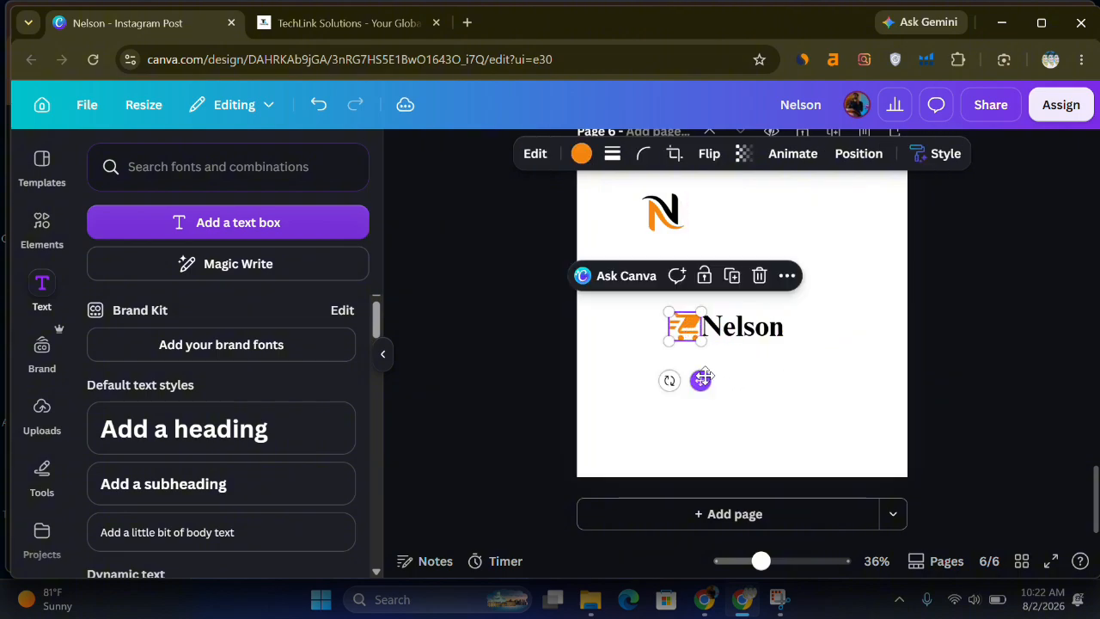
{"action": "left_click", "coordinate": [524, 332]}
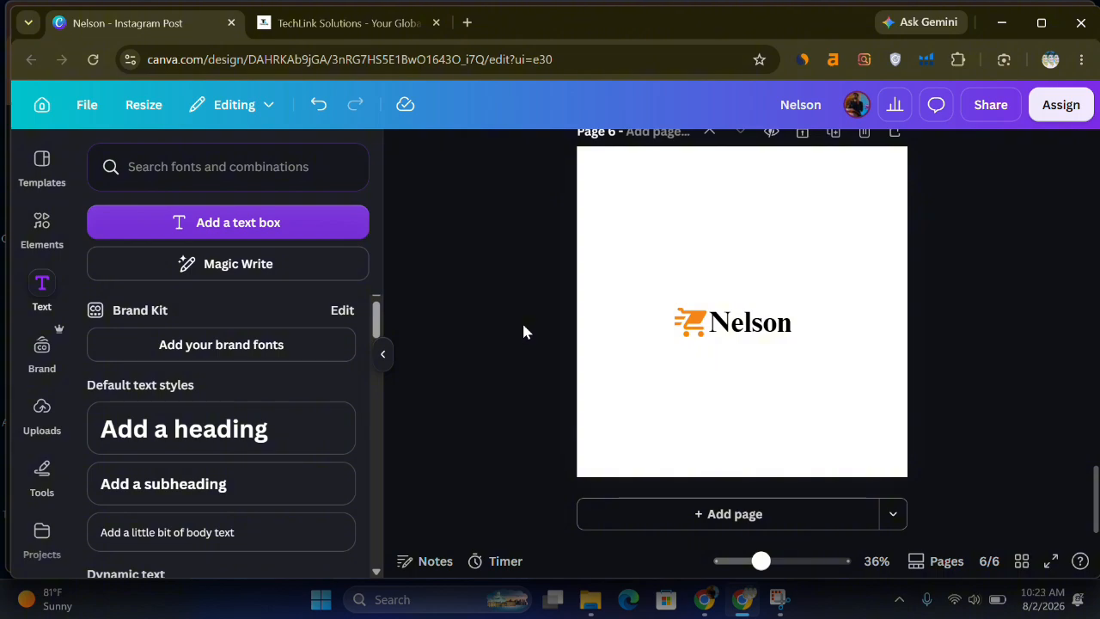
Try the cart above the last letters of Nelson, nudging it down and slightly right until it meets the text.
{"action": "left_click", "coordinate": [680, 325]}
{"action": "left_click_drag", "start_coordinate": [680, 324], "coordinate": [760, 289]}
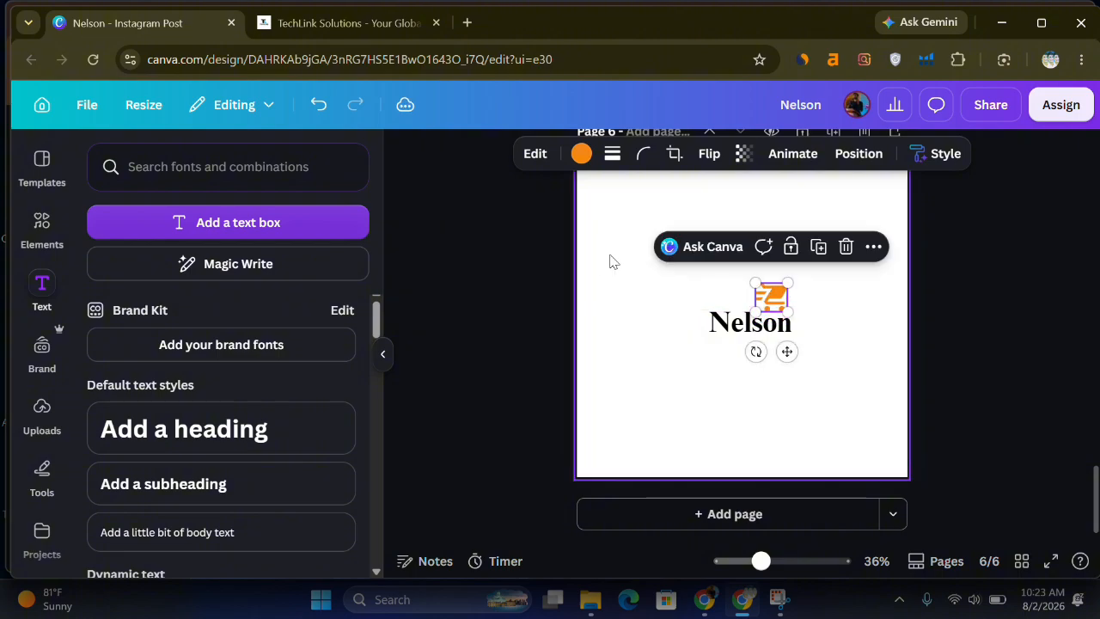
{"action": "left_click", "coordinate": [613, 276]}
{"action": "left_click", "coordinate": [779, 296]}
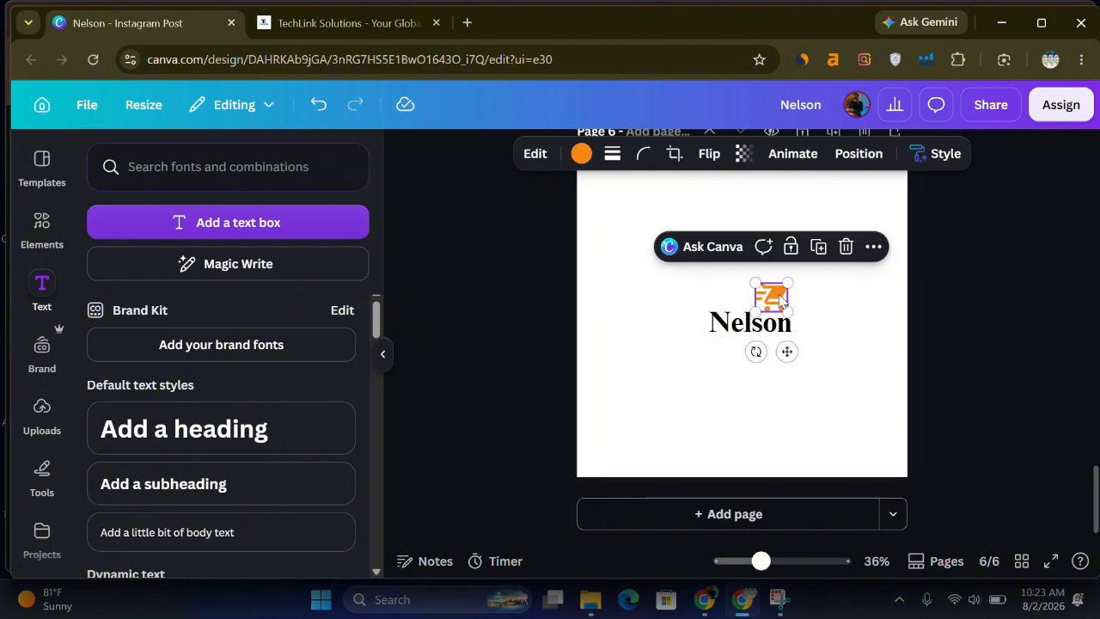
{"action": "key", "text": "Down"}
{"action": "key", "text": "Down"}
{"action": "key", "text": "Down"}
{"action": "key", "text": "Down"}
{"action": "key", "text": "Down"}
{"action": "key", "text": "Down"}
{"action": "key", "text": "Down"}
{"action": "key", "text": "Down"}
{"action": "key", "text": "Down"}
{"action": "key", "text": "Down"}
{"action": "key", "text": "Down"}
{"action": "key", "text": "Down"}
{"action": "key", "text": "Down"}
{"action": "key", "text": "Down"}
{"action": "key", "text": "Down"}
{"action": "key", "text": "Down"}
{"action": "key", "text": "Down"}
{"action": "key", "text": "Down"}
{"action": "key", "text": "Down"}
{"action": "key", "text": "Down"}
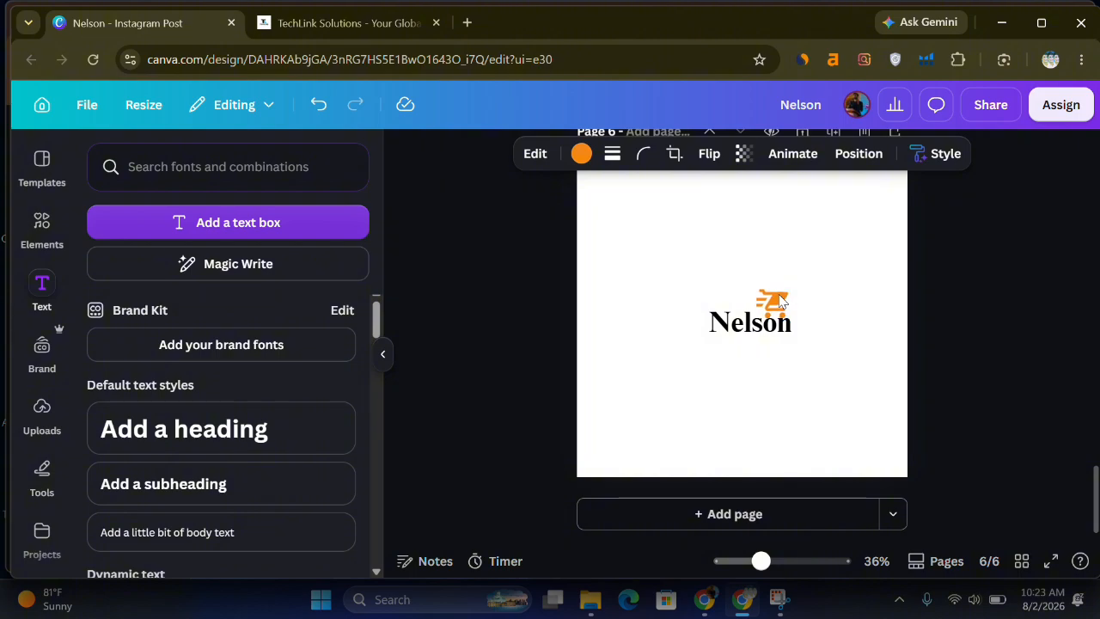
{"action": "key", "text": "Right"}
{"action": "key", "text": "Right"}
{"action": "key", "text": "Right"}
{"action": "key", "text": "Right"}
{"action": "left_click", "coordinate": [846, 326]}
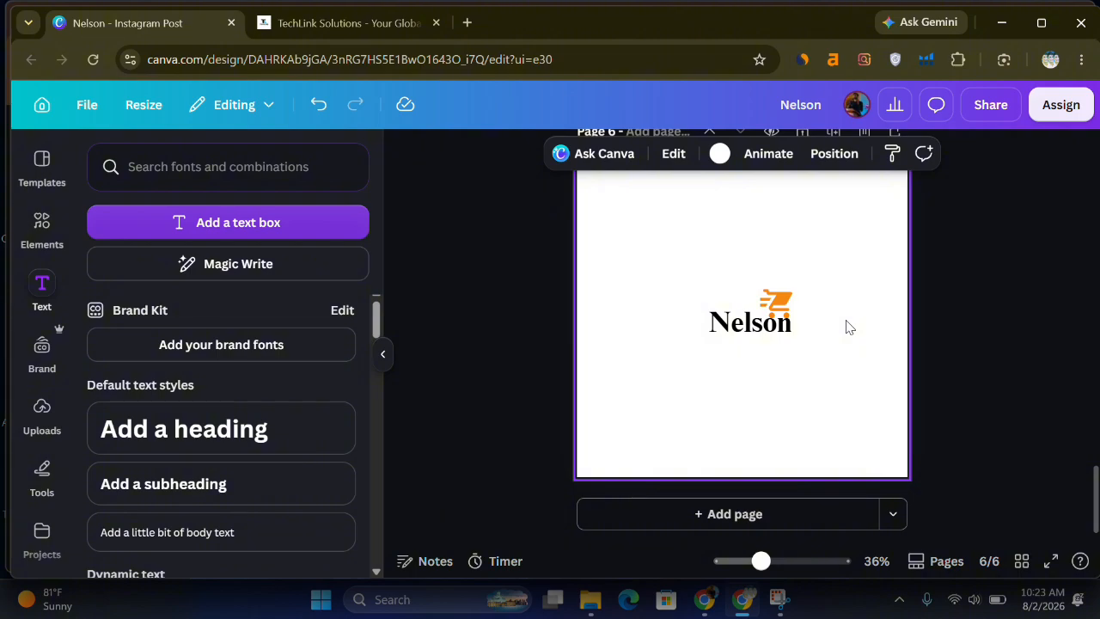
Try the cart below the last letters of the Nelson text on page 6.
{"action": "left_click", "coordinate": [778, 299]}
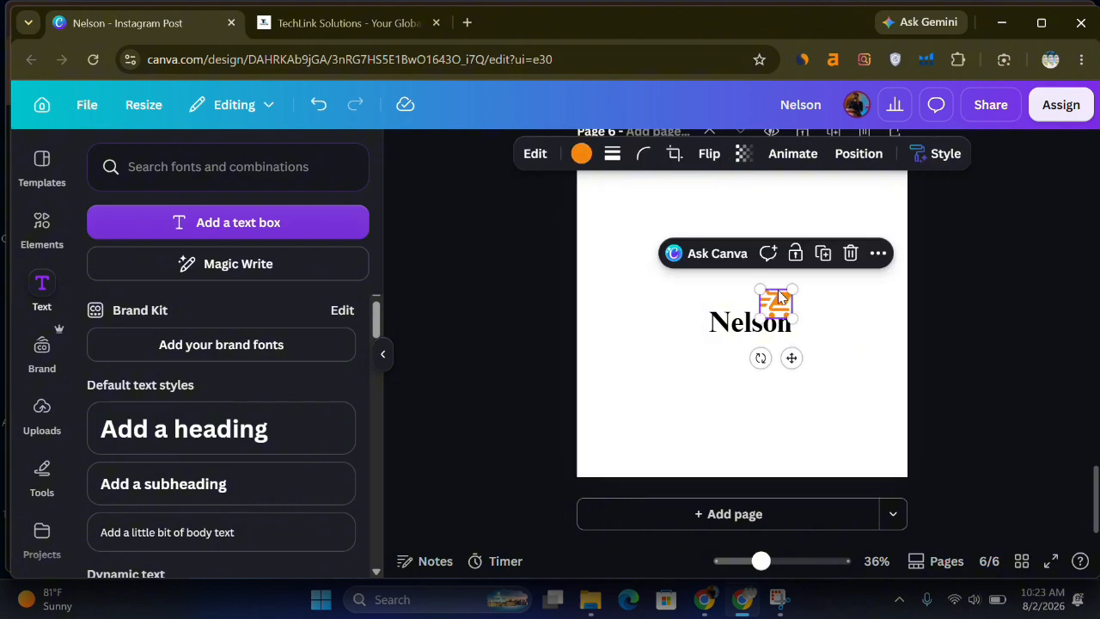
{"action": "left_click_drag", "start_coordinate": [777, 299], "coordinate": [777, 350]}
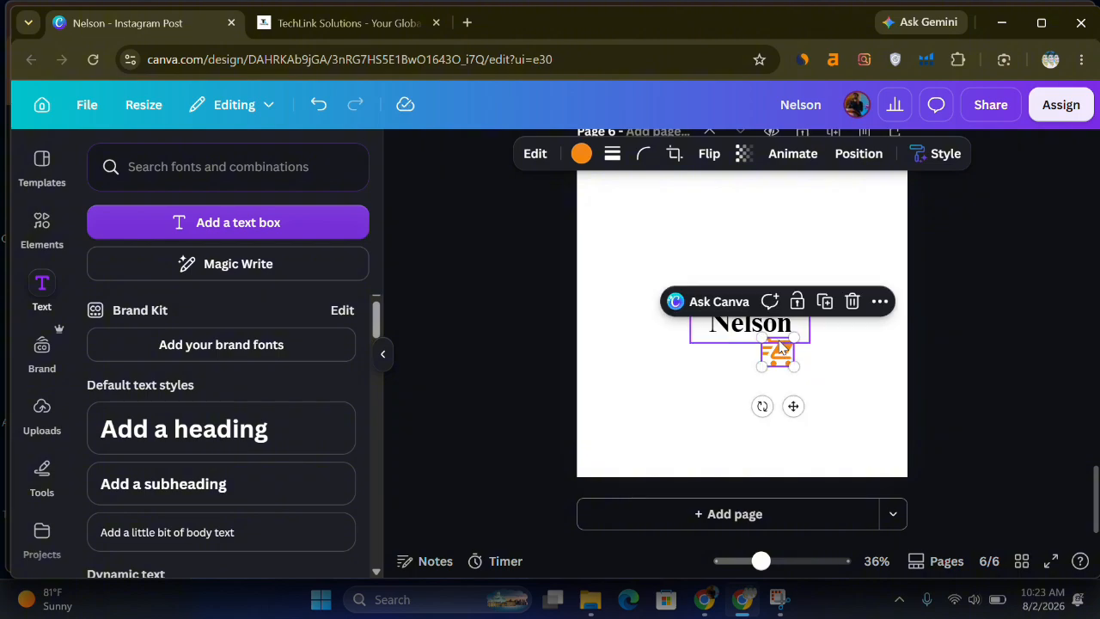
{"action": "left_click", "coordinate": [735, 365]}
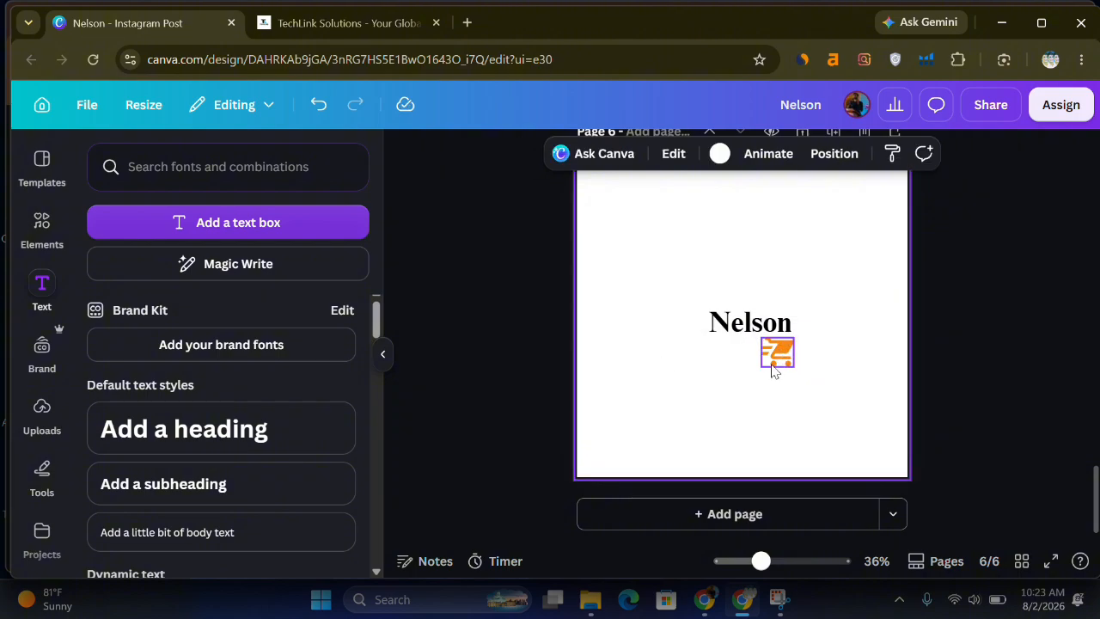
Move the orange cart above the first letter of Nelson on page 6, nudging it down until it meets the N.
{"action": "left_click_drag", "start_coordinate": [784, 359], "coordinate": [725, 299]}
{"action": "left_click", "coordinate": [665, 304]}
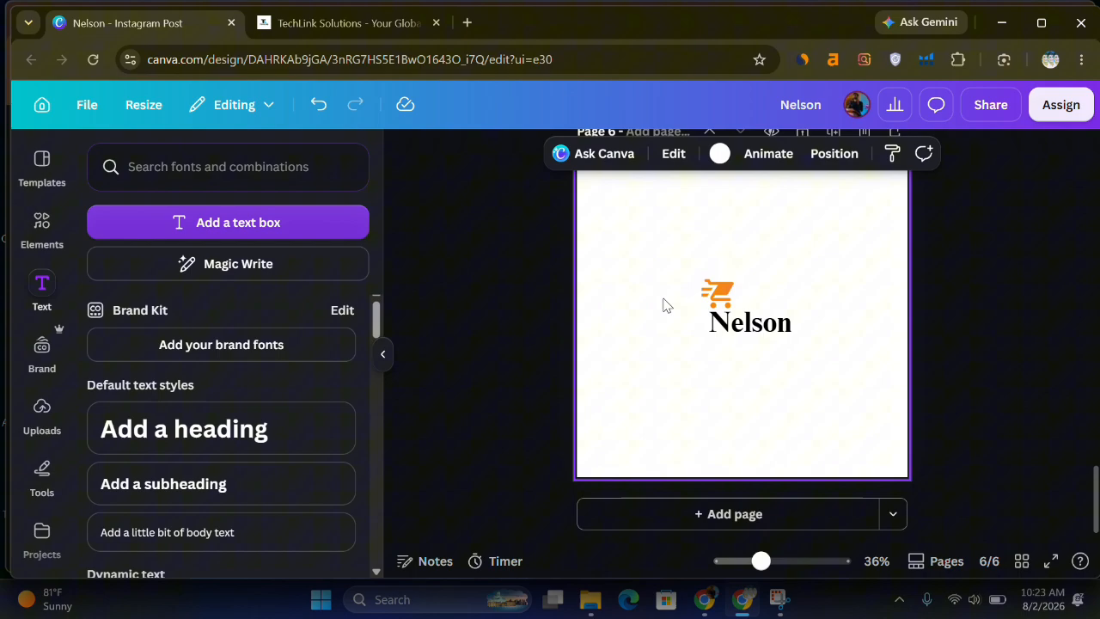
{"action": "left_click", "coordinate": [722, 307]}
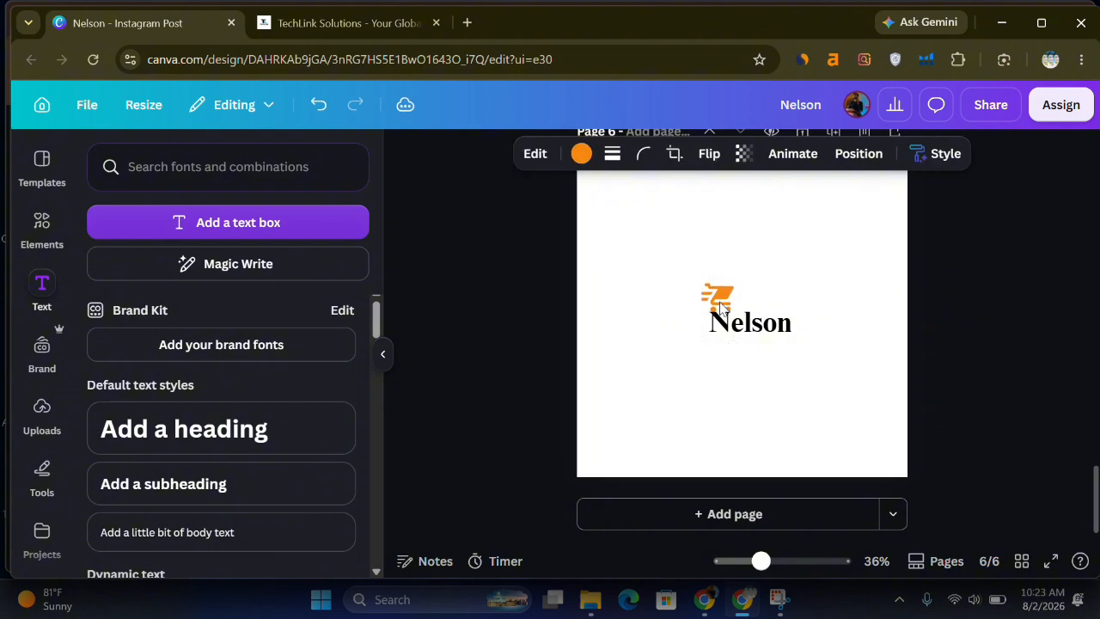
{"action": "left_click", "coordinate": [721, 307]}
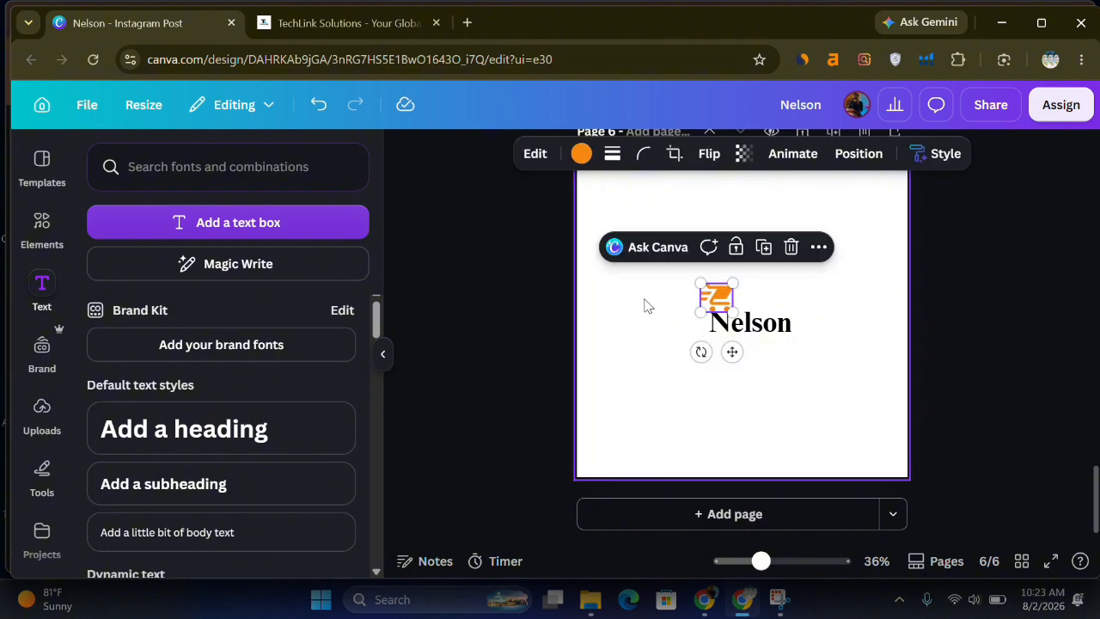
{"action": "left_click", "coordinate": [645, 305]}
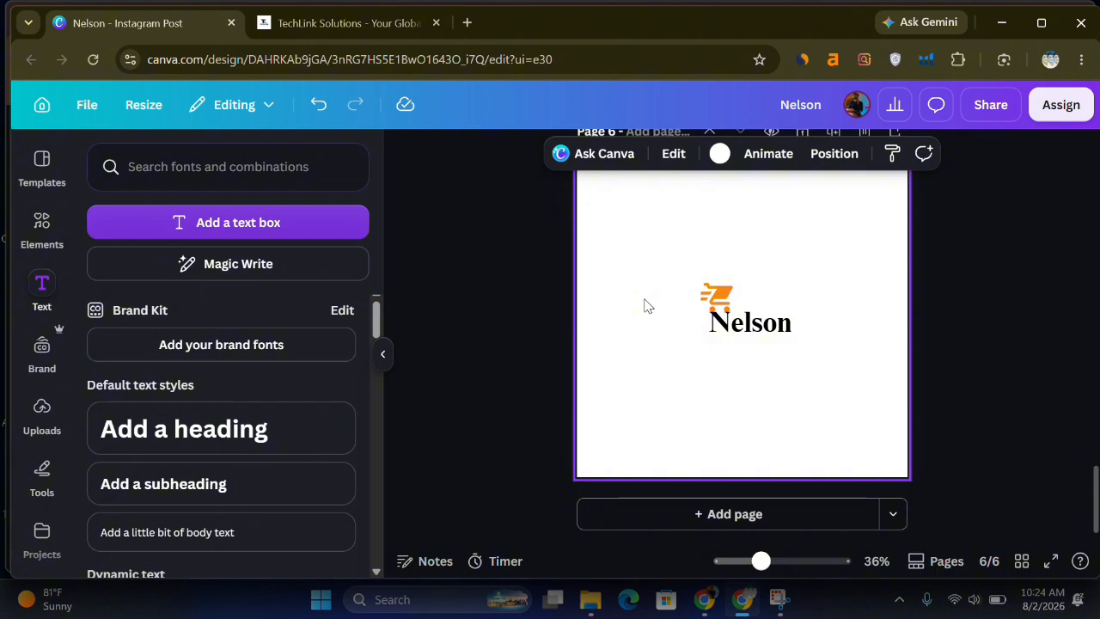
{"action": "left_click", "coordinate": [669, 338]}
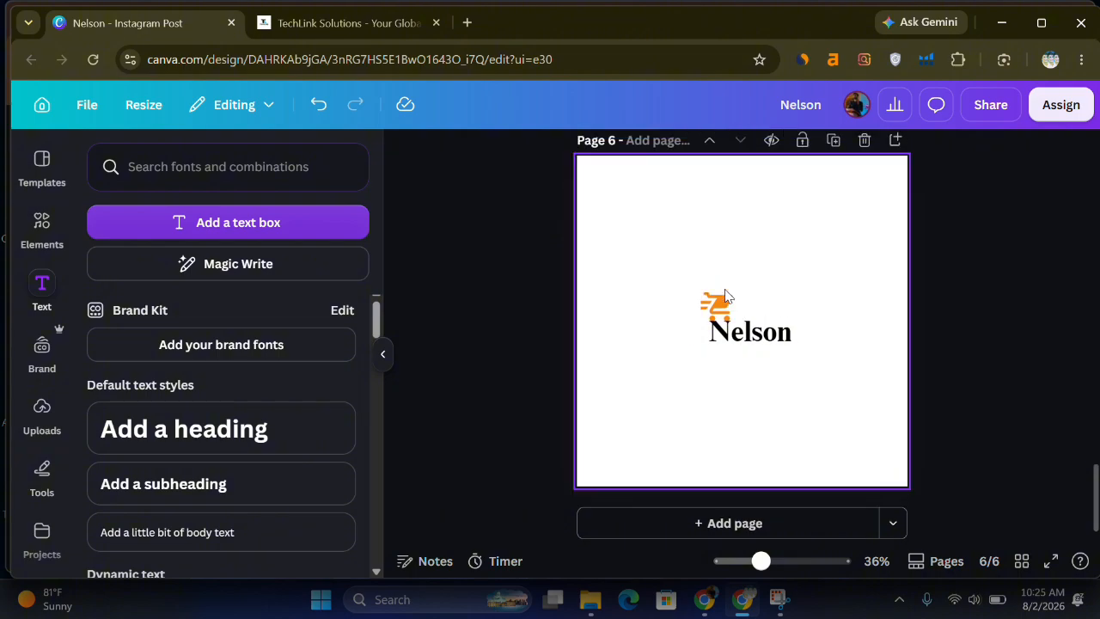
Review the logo variants from page 5 back to page 1, and switch to the Google Meet call to read its in-call messages.
{"action": "scroll", "coordinate": [724, 295], "scroll_direction": "up", "scroll_amount": 5}
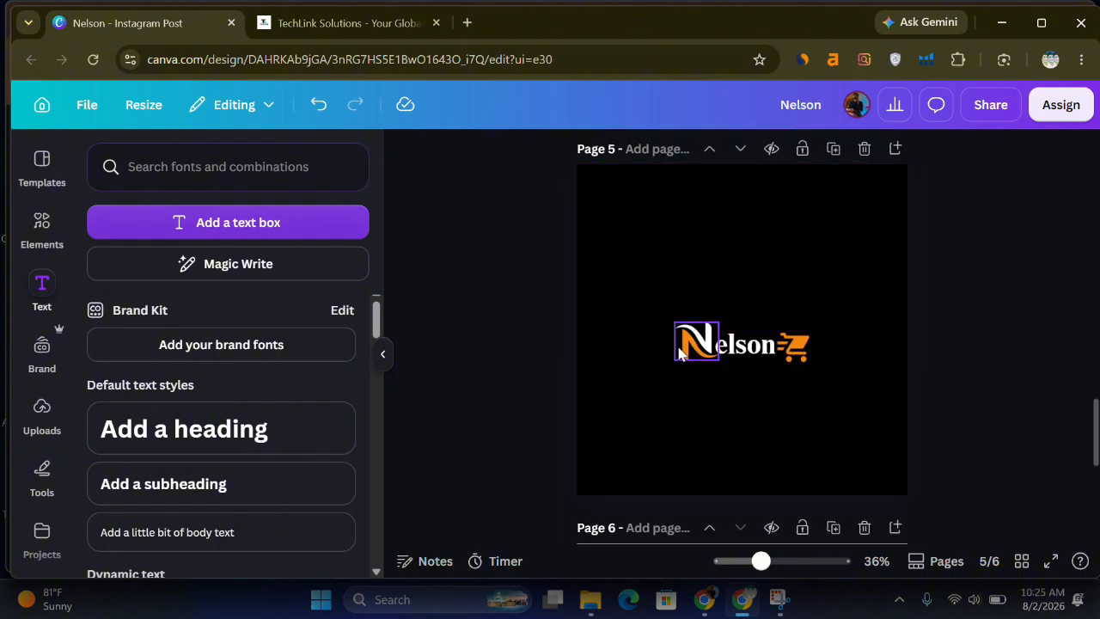
{"action": "scroll", "coordinate": [679, 353], "scroll_direction": "up", "scroll_amount": 6}
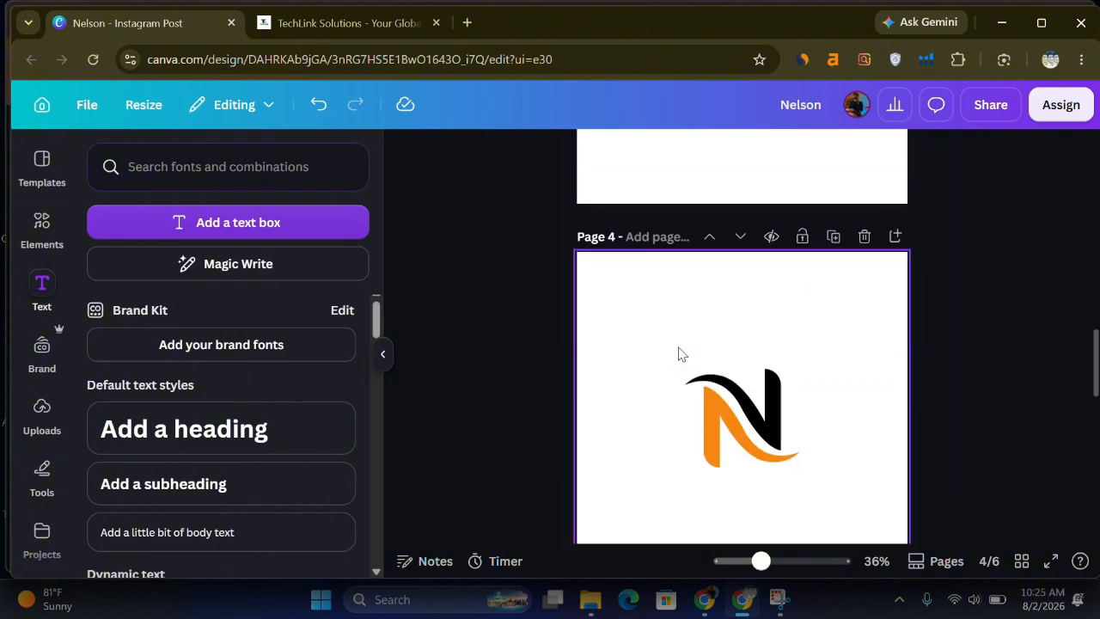
{"action": "scroll", "coordinate": [679, 352], "scroll_direction": "up", "scroll_amount": 6}
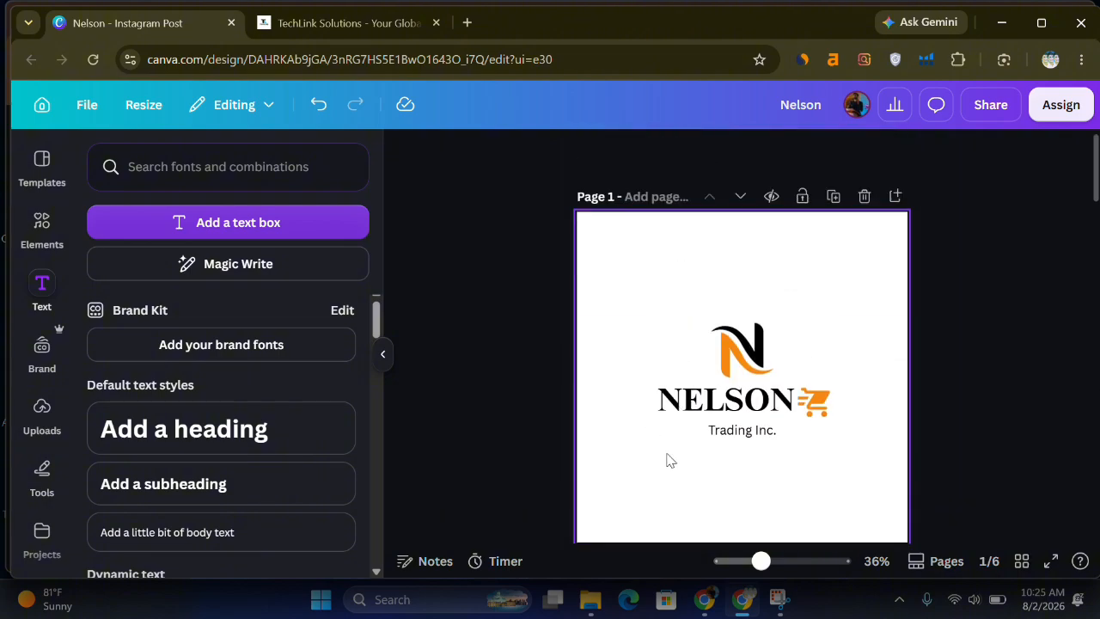
{"action": "key", "text": "alt+Tab"}
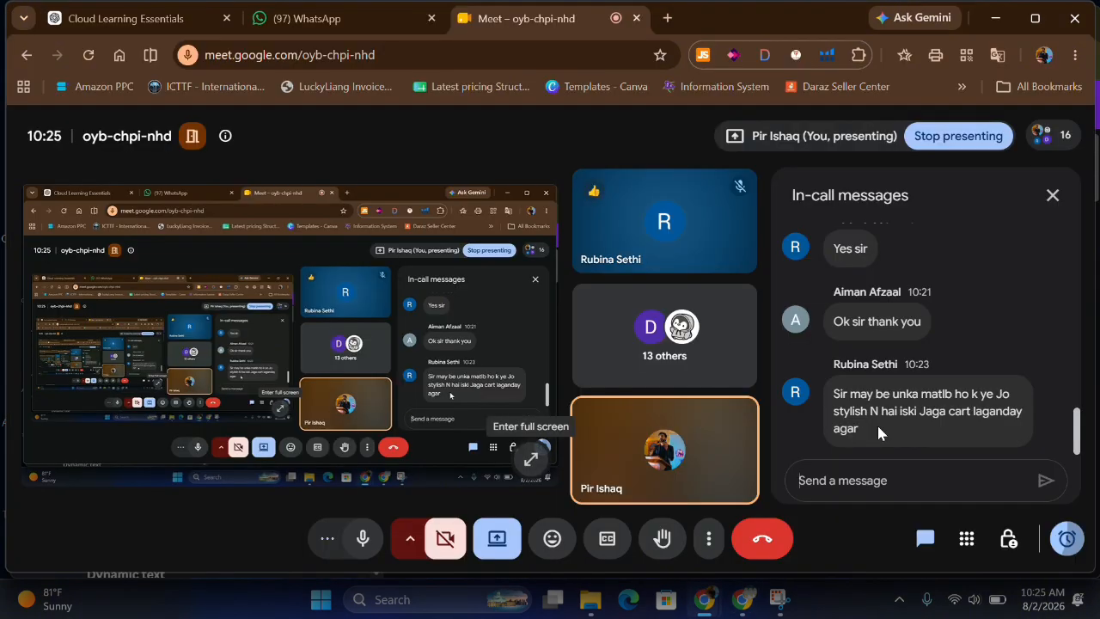